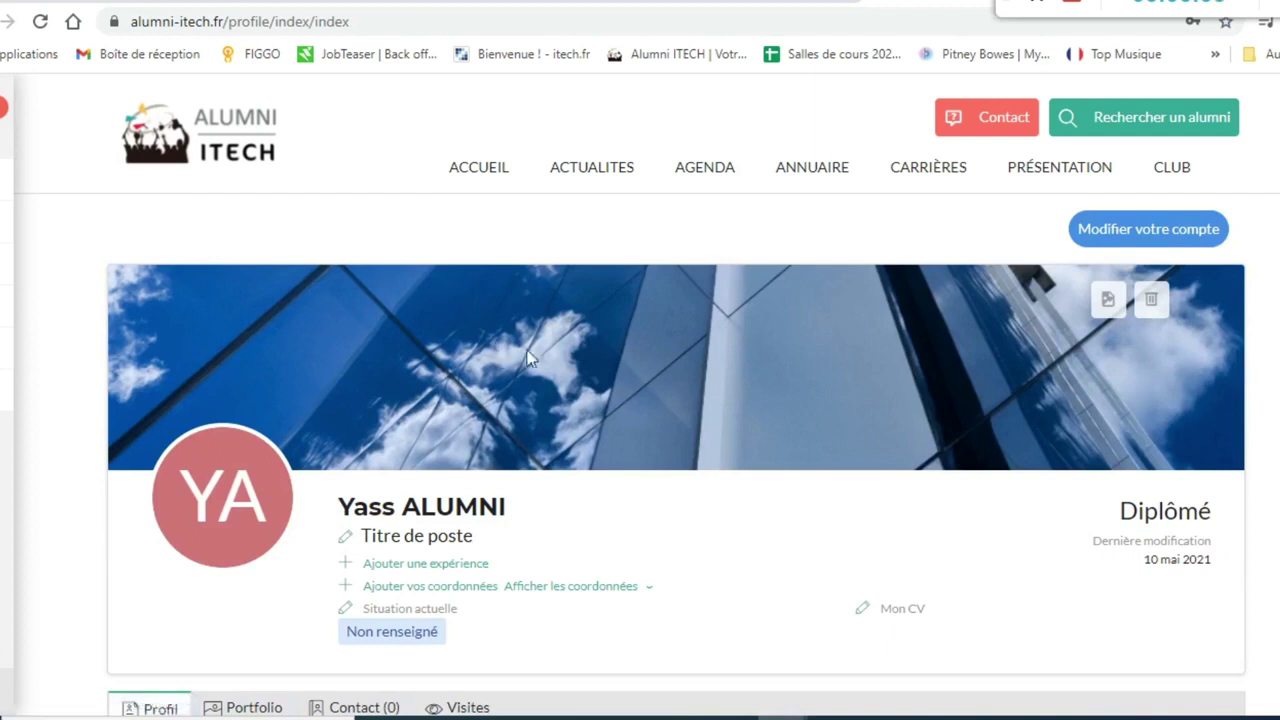
- Scroll up and down the profile page to review its sections
scroll(735, 517, "down", 1)
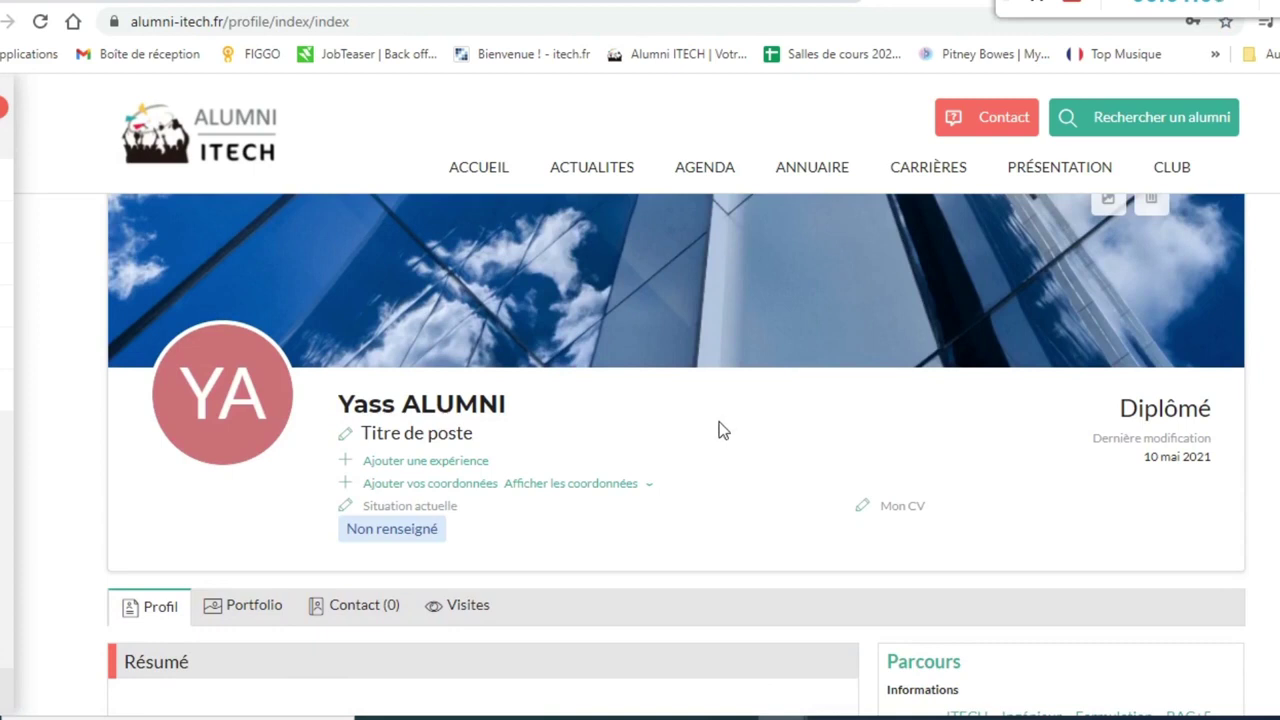
scroll(720, 430, "down", 7)
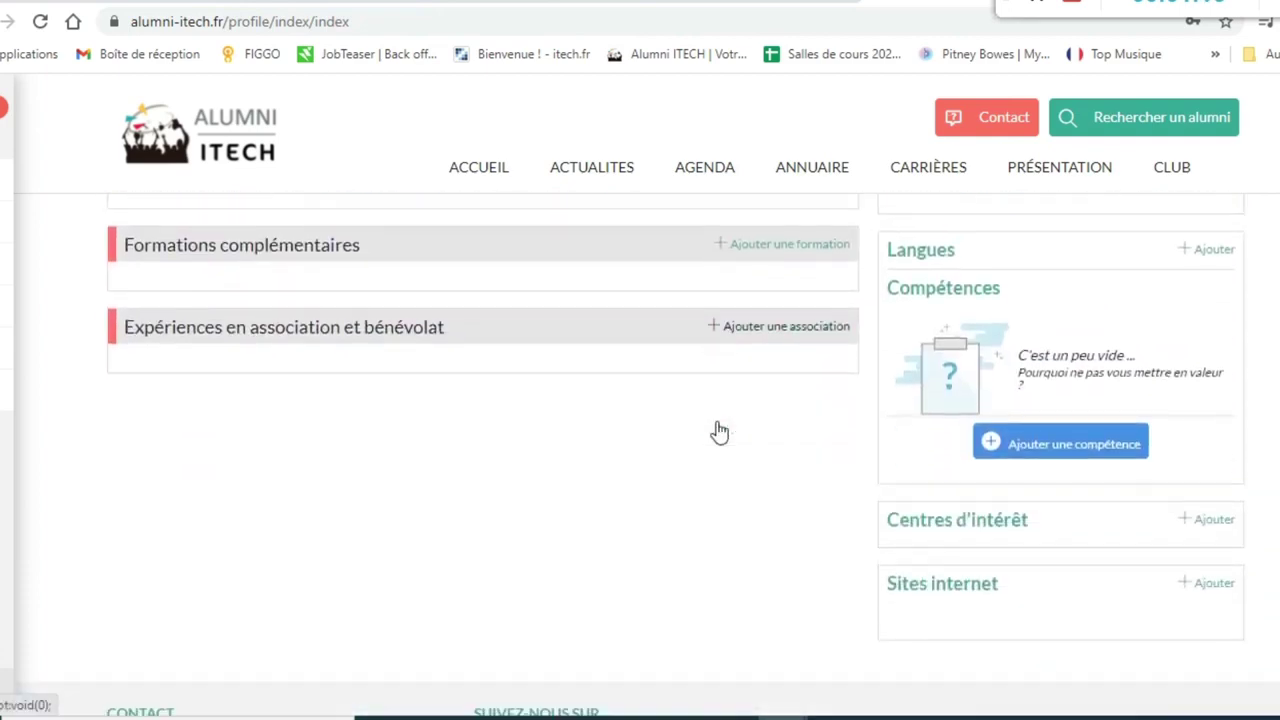
scroll(719, 432, "down", 2)
scroll(717, 437, "up", 4)
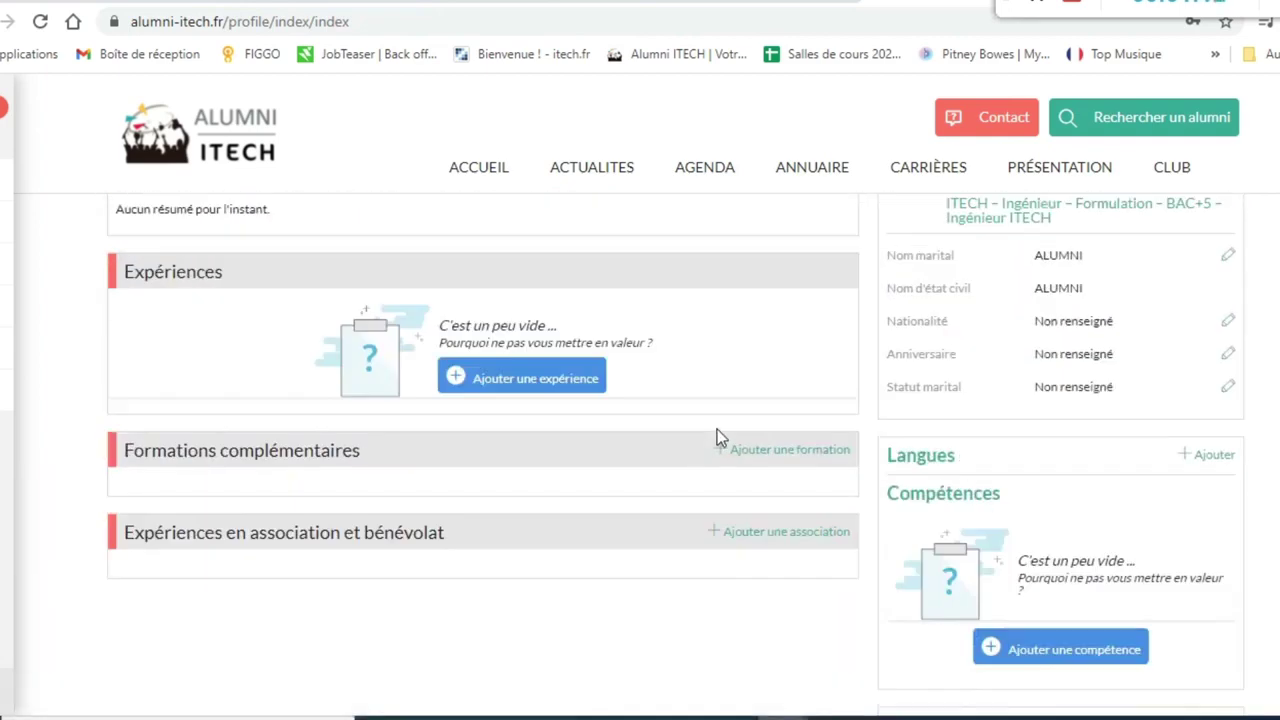
scroll(717, 437, "up", 2)
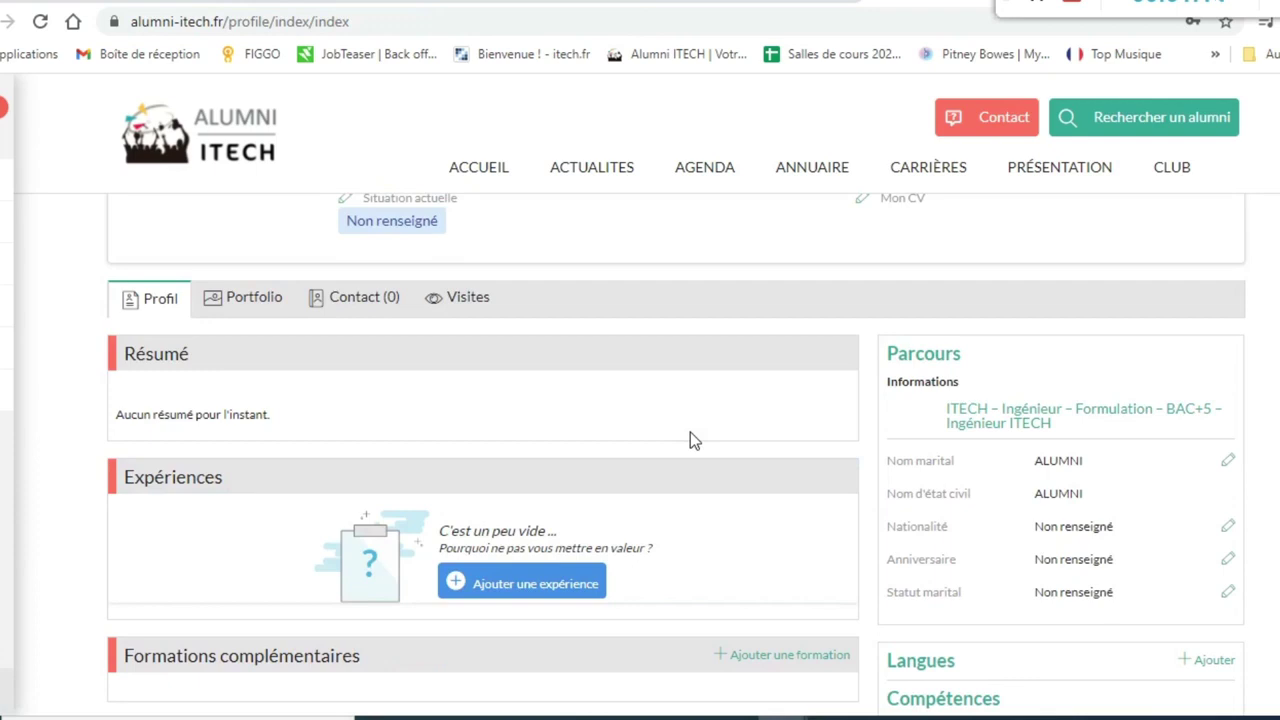
scroll(640, 425, "down", 1)
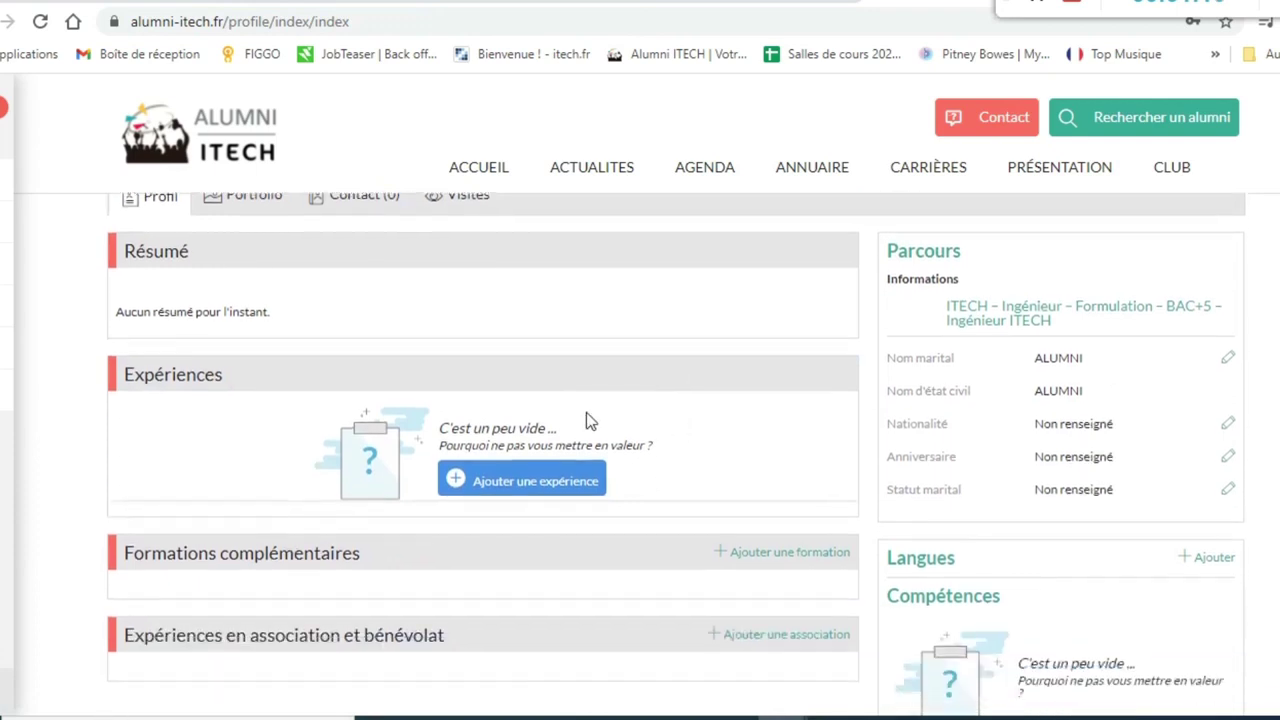
scroll(308, 506, "up", 2)
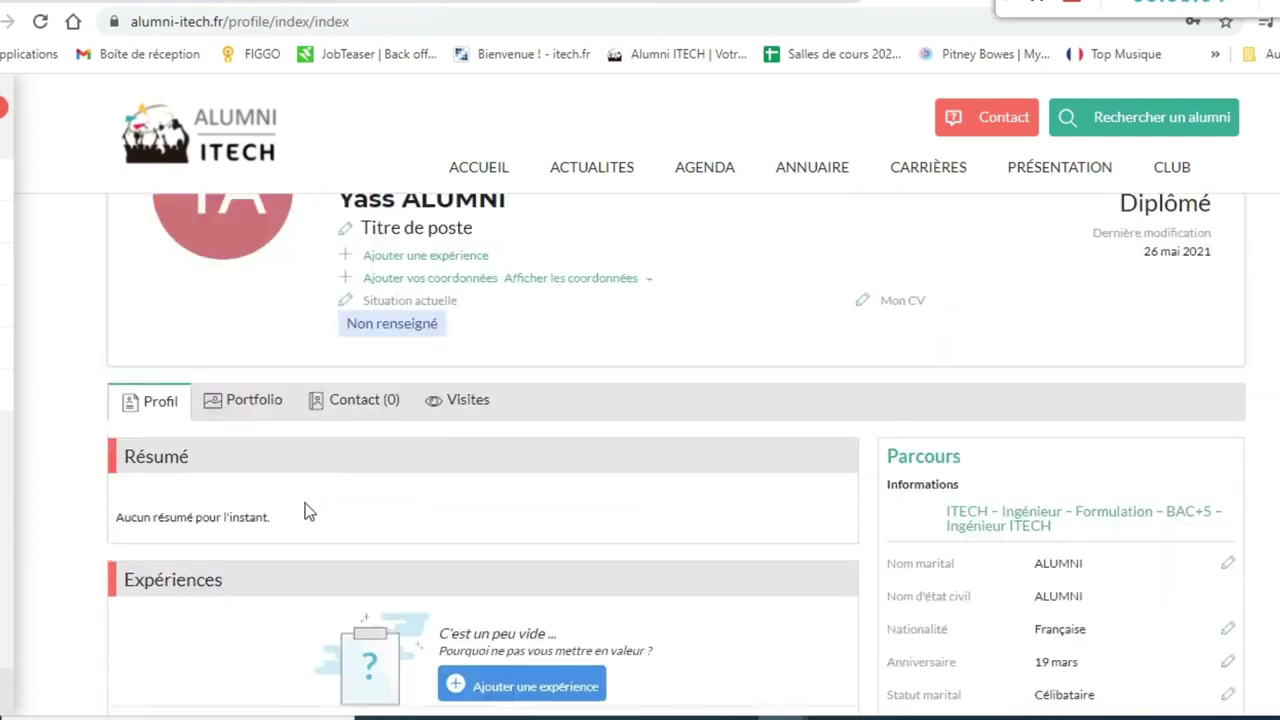
- Set the Résumé to 'Bonjour et bienvenue sur mon profil.' and open the Ajouter une formation form
left_click(306, 507)
type("Bonjou")
type("r et bien")
type("venue sur ")
type("mon pro")
type("fi")
type("ofil")
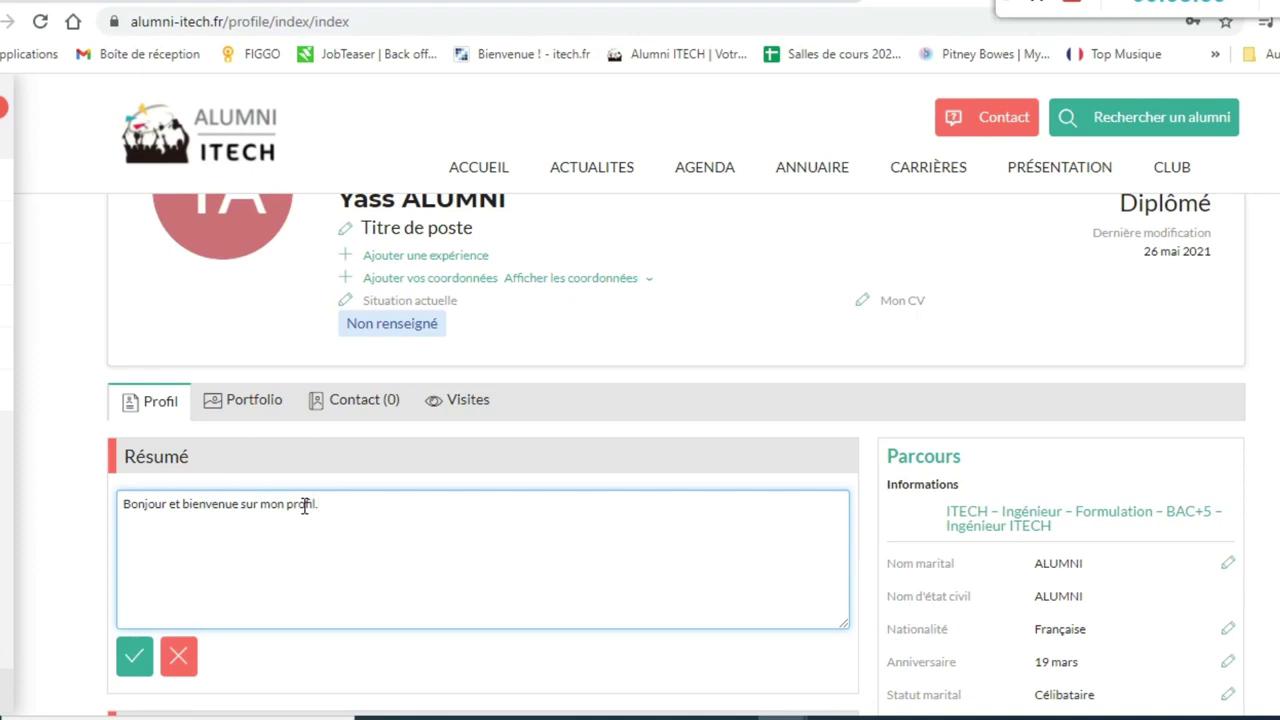
type(".")
key("Return")
scroll(749, 434, "down", 3)
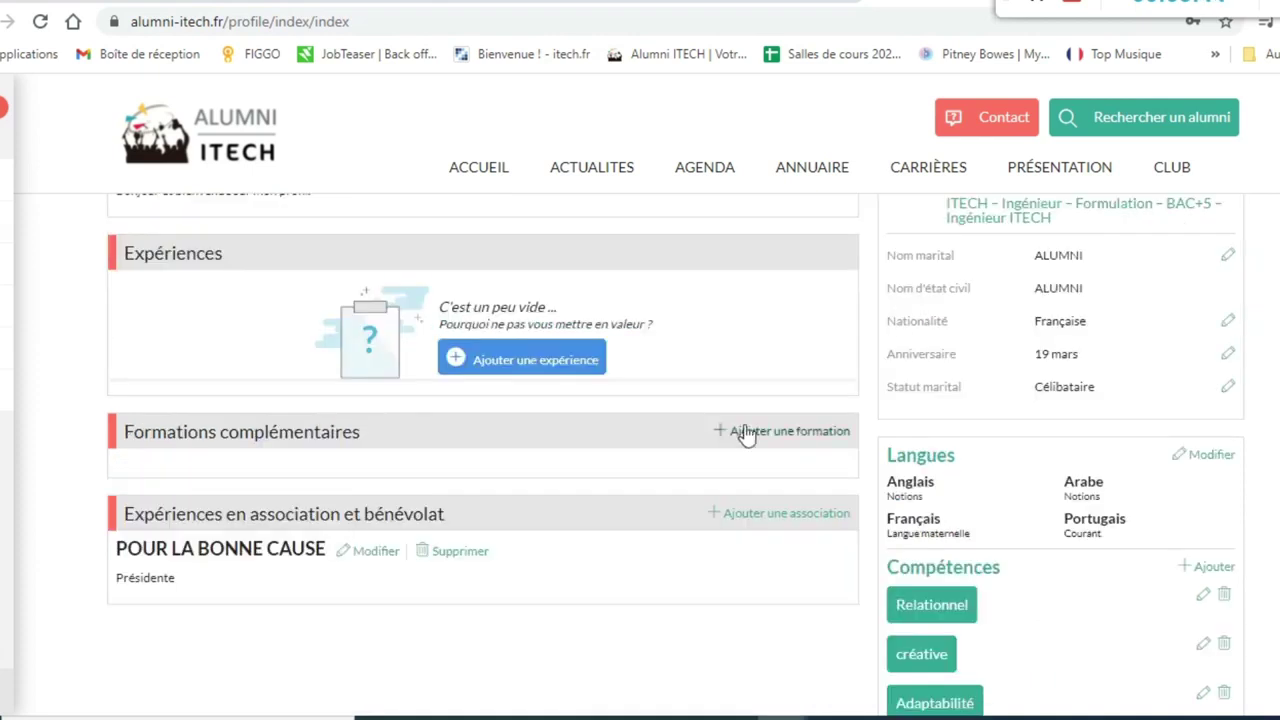
left_click(747, 433)
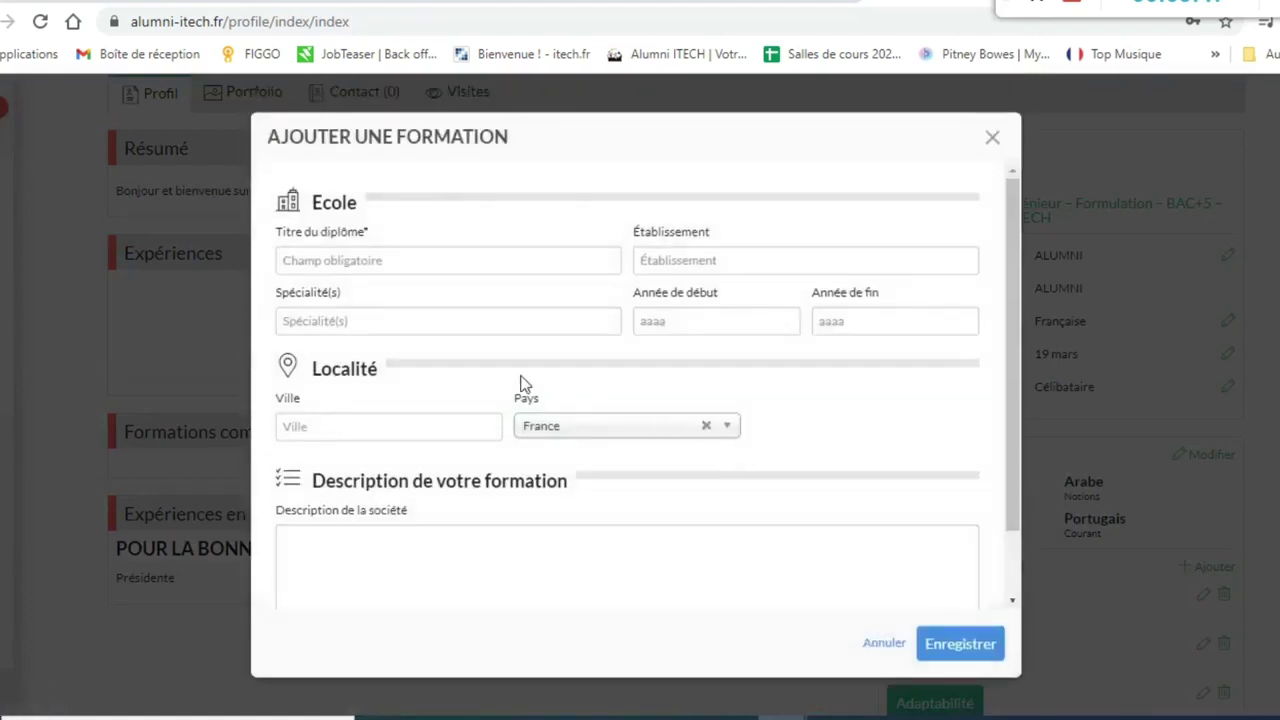
- Enter diploma Bac Pro at CIEFA IGS with speciality Accueil relation clients et usagers
left_click(370, 262)
type("Bac Pro")
left_click(676, 260)
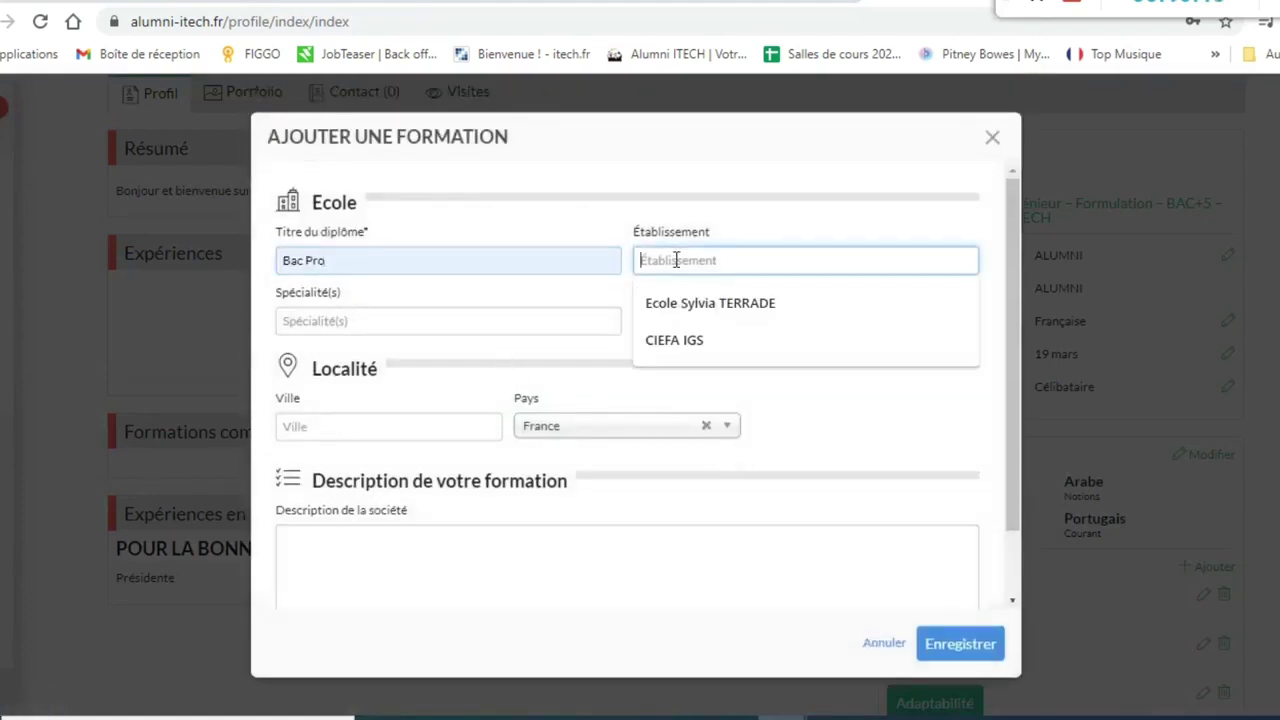
left_click(680, 342)
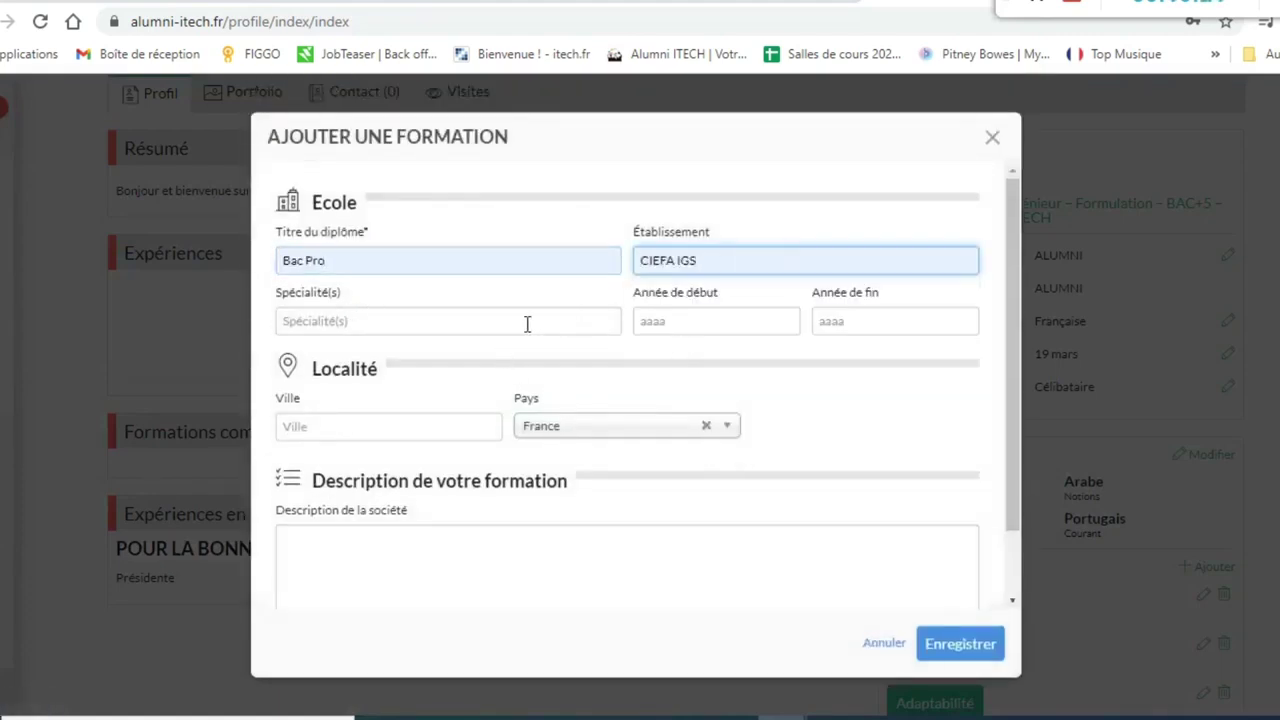
left_click(429, 320)
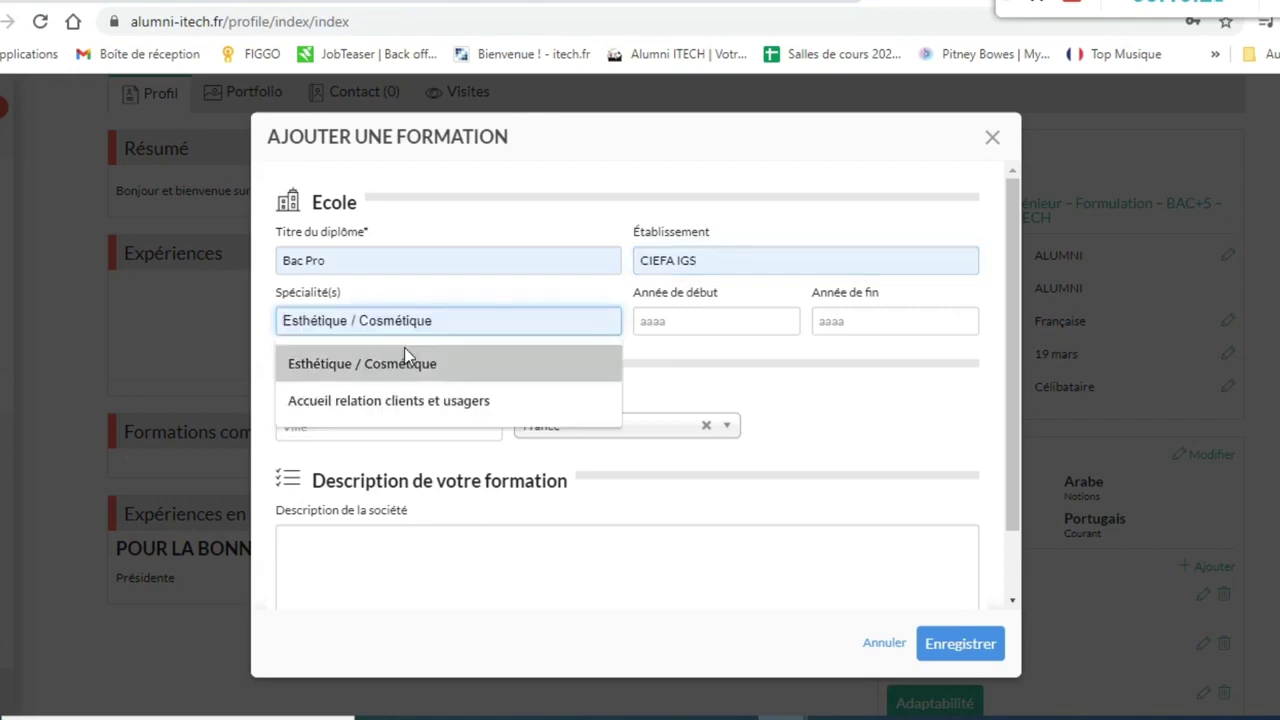
left_click(400, 400)
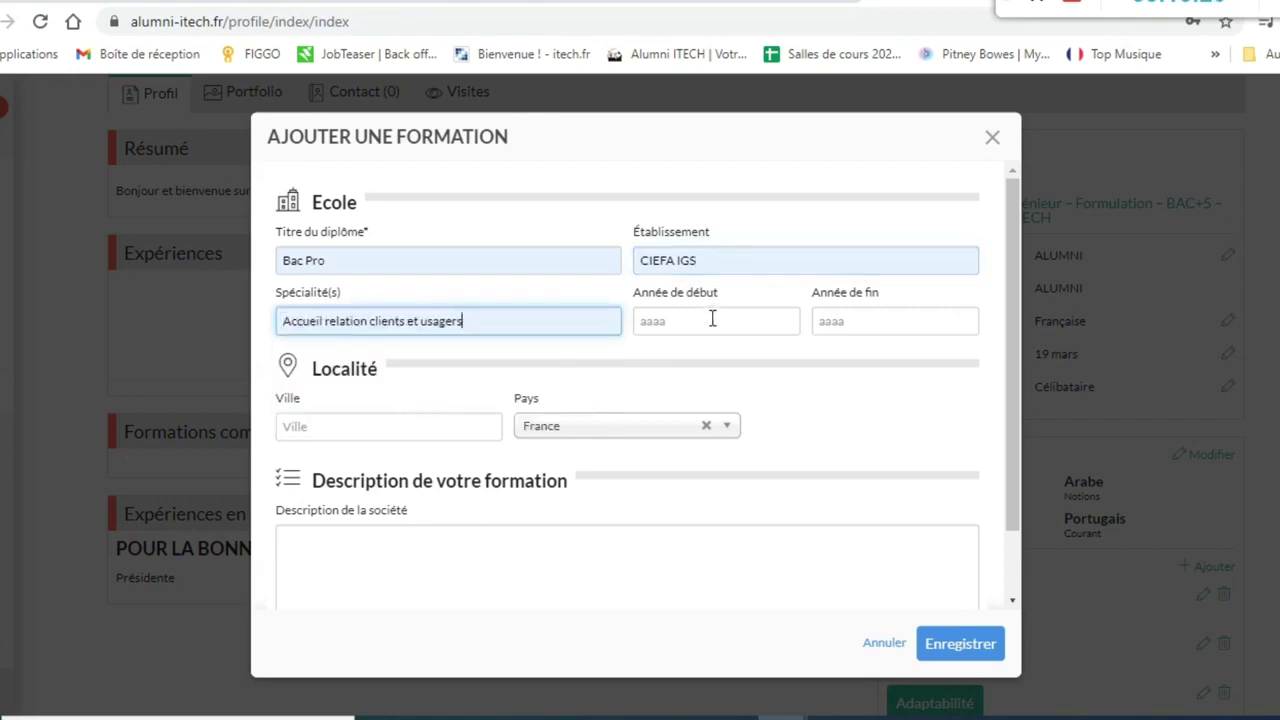
- Set the training years 2014 to 2016 and city LYON, add a description, and save
left_click(712, 318)
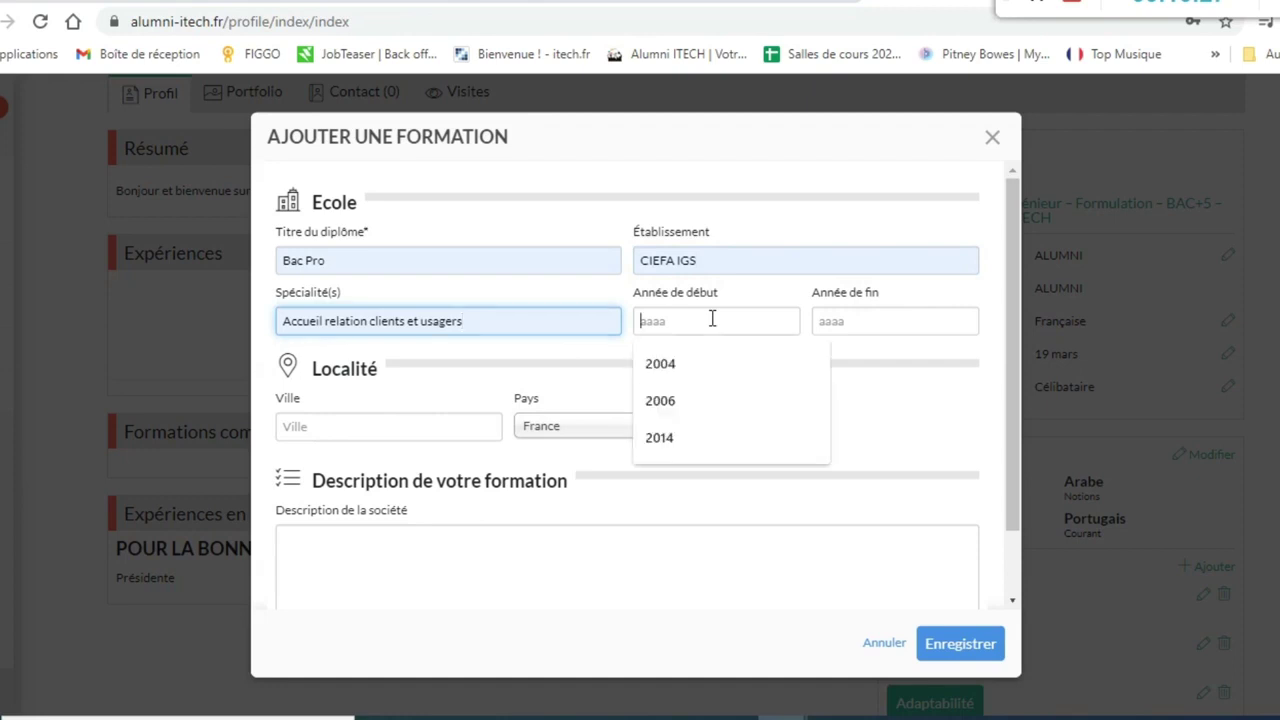
left_click(708, 440)
left_click(840, 322)
left_click(845, 372)
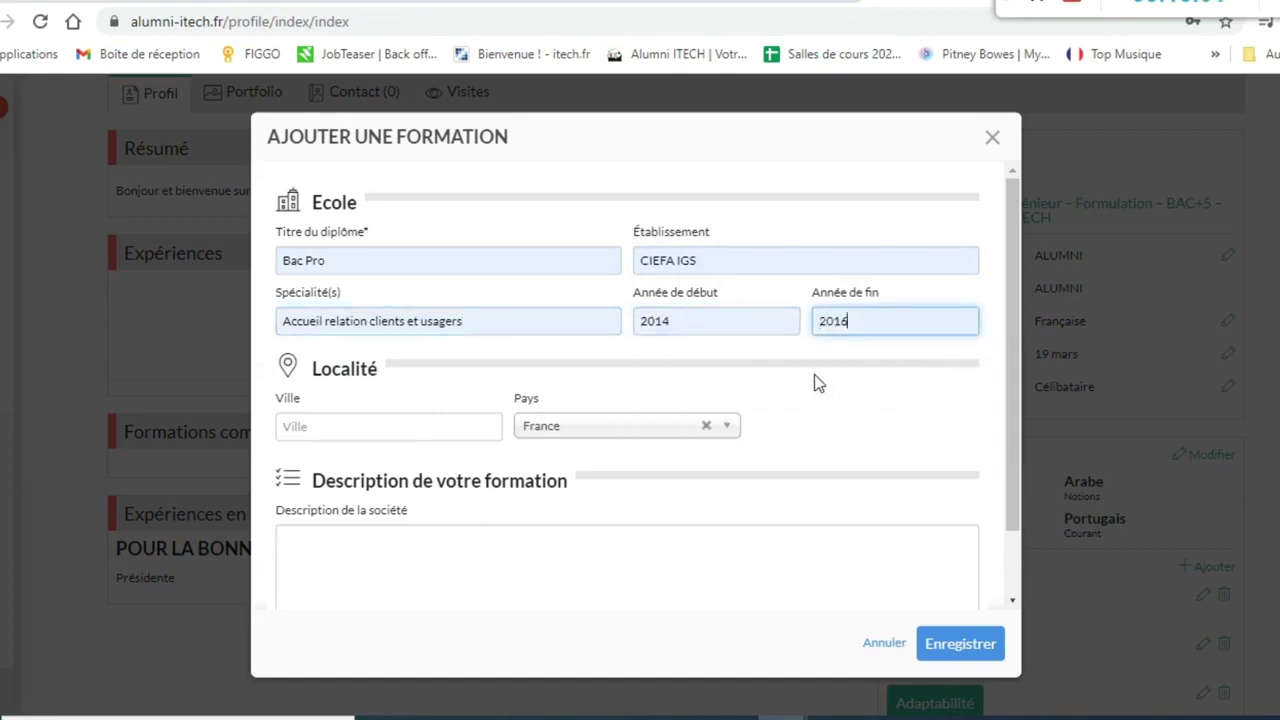
left_click(366, 434)
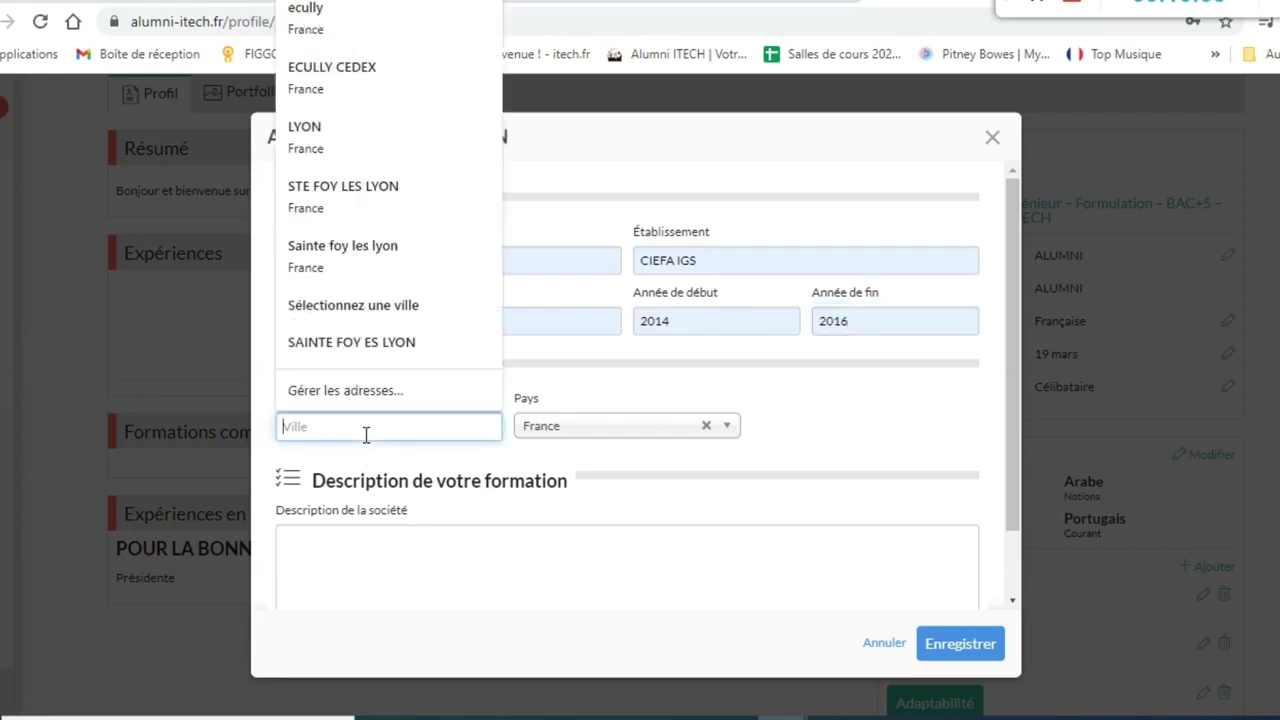
type("LYON")
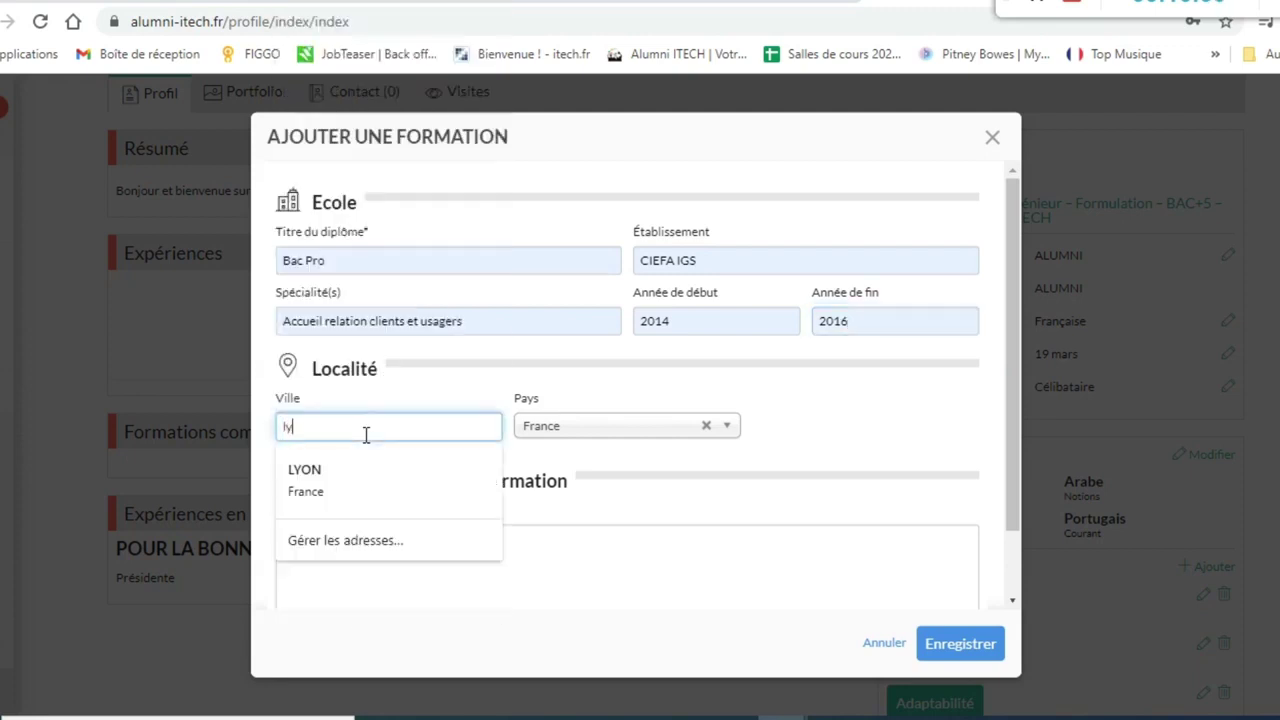
left_click(346, 469)
left_click(507, 545)
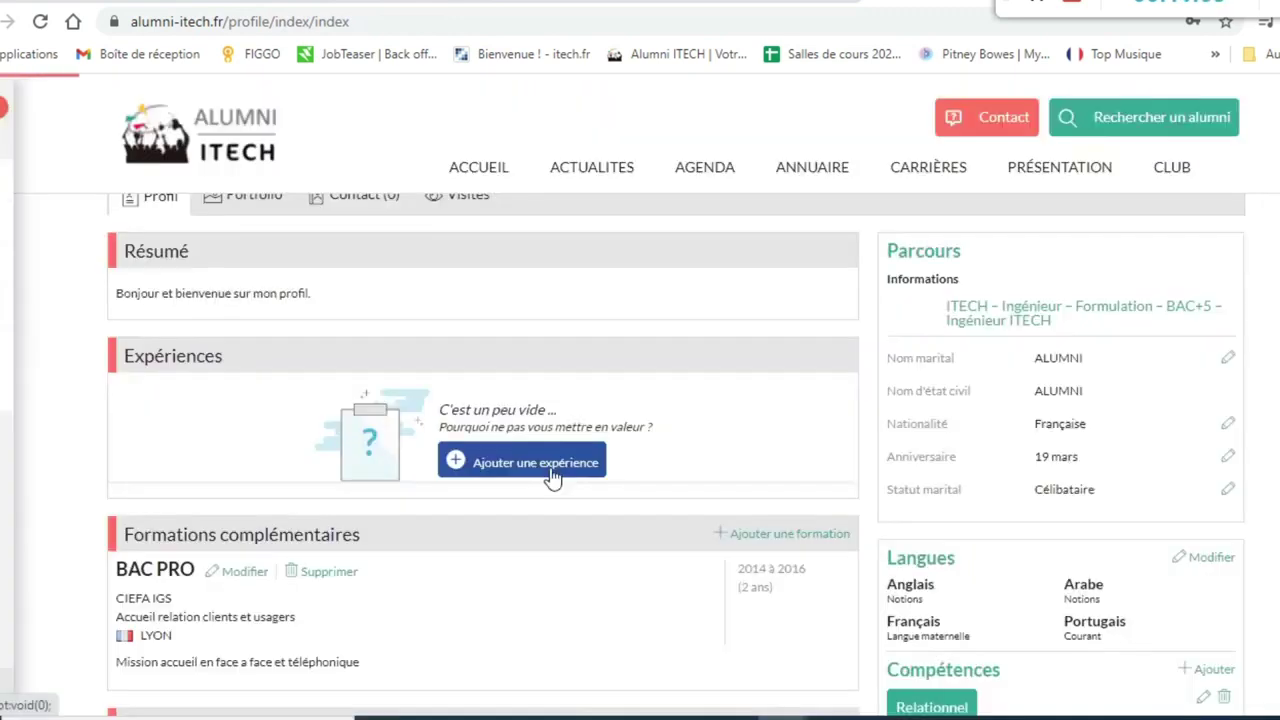
left_click(549, 464)
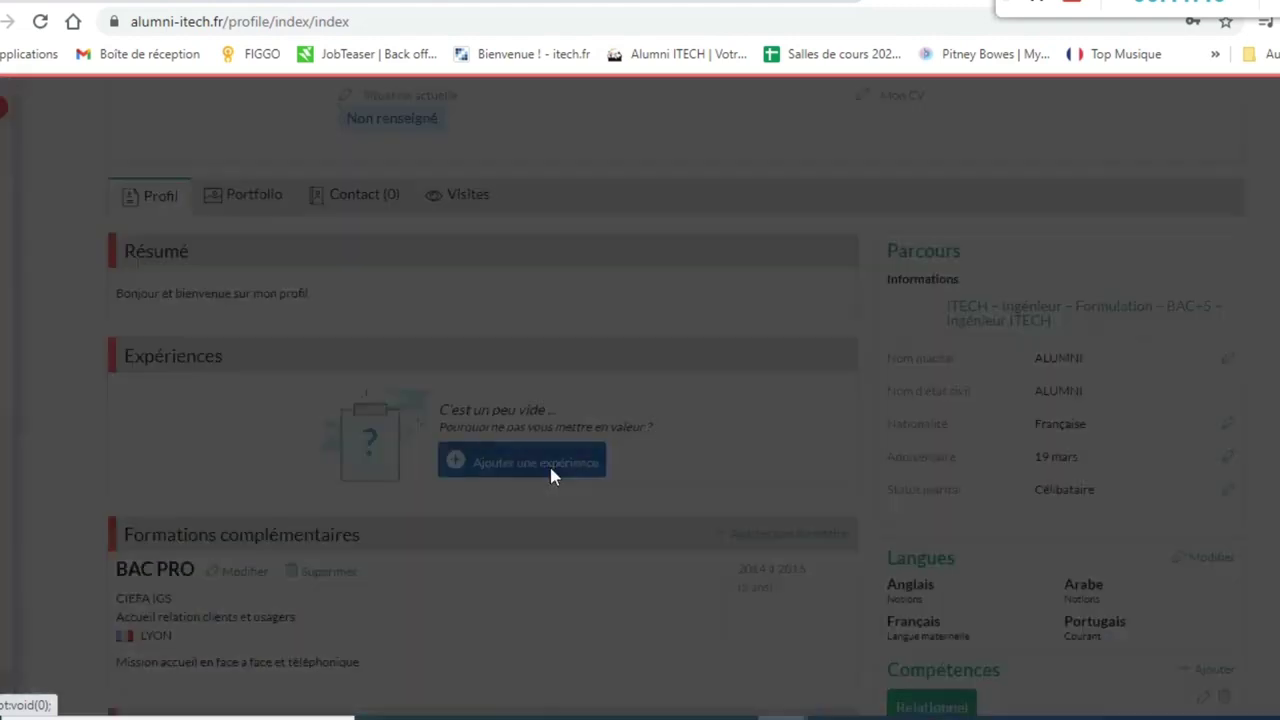
- Search 'itech' in Entreprise and choose ITECH LYON as the employer
left_click(415, 252)
type("i")
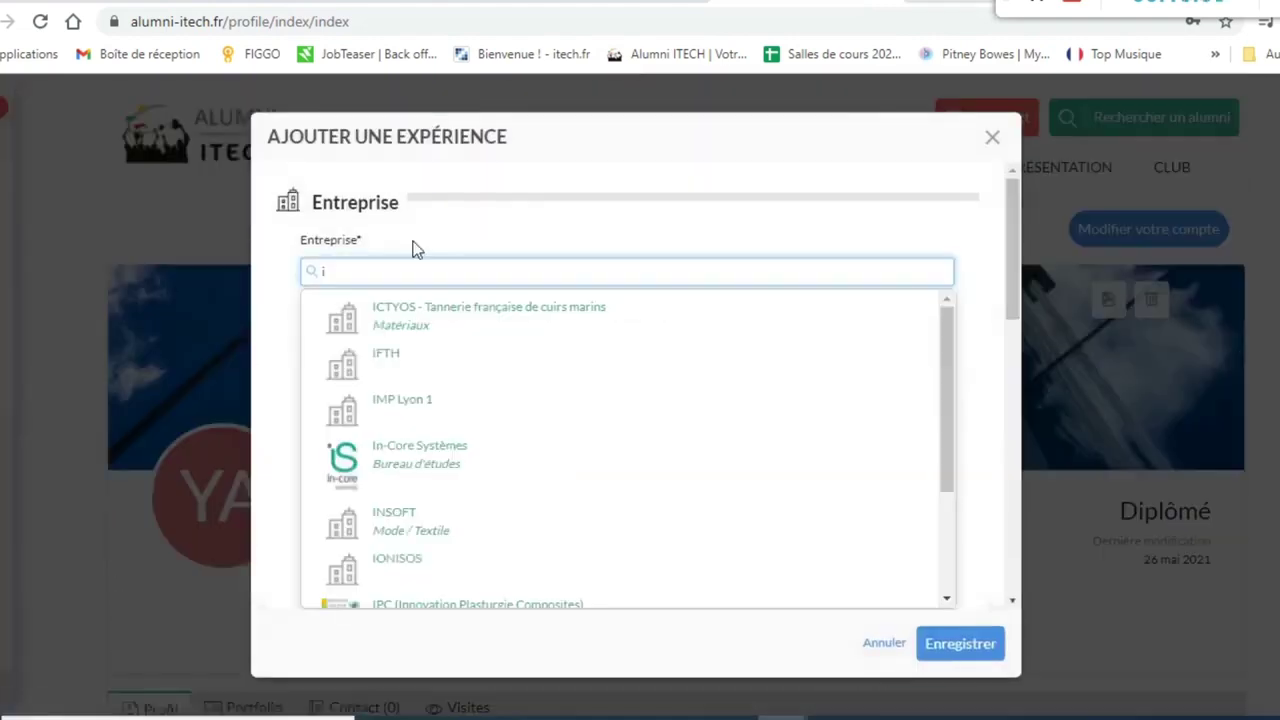
type("tech")
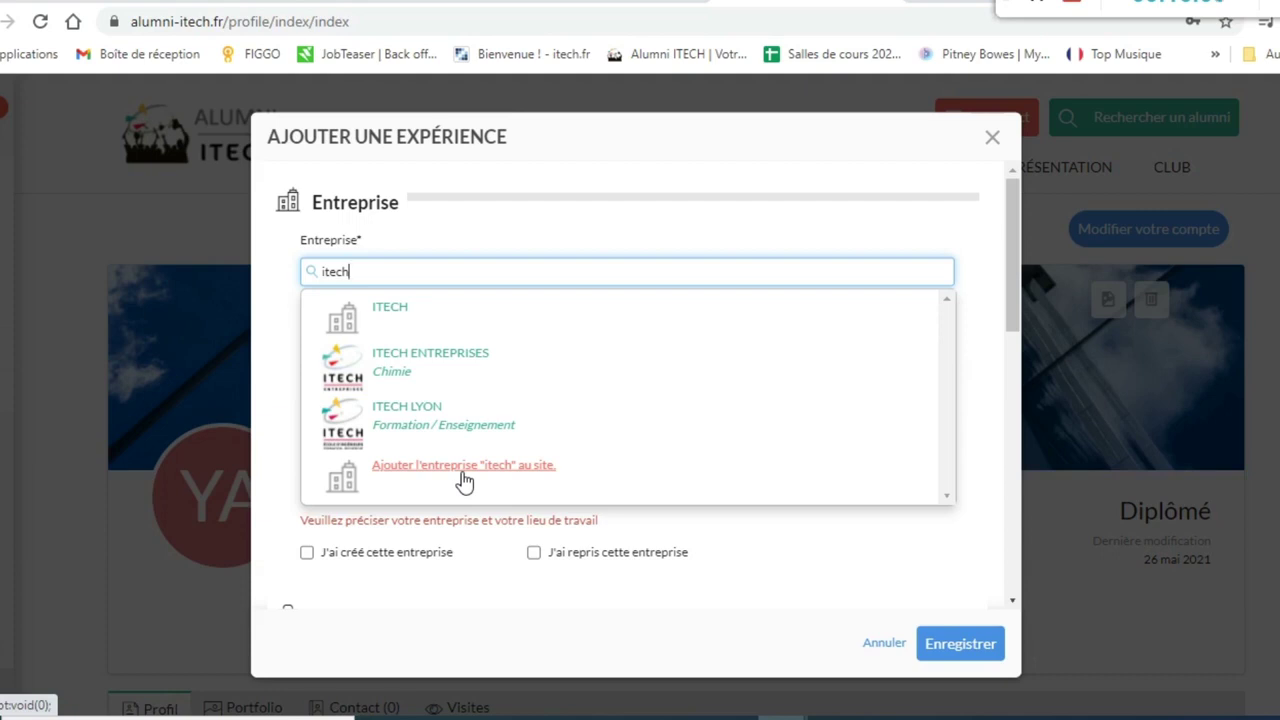
left_click(430, 412)
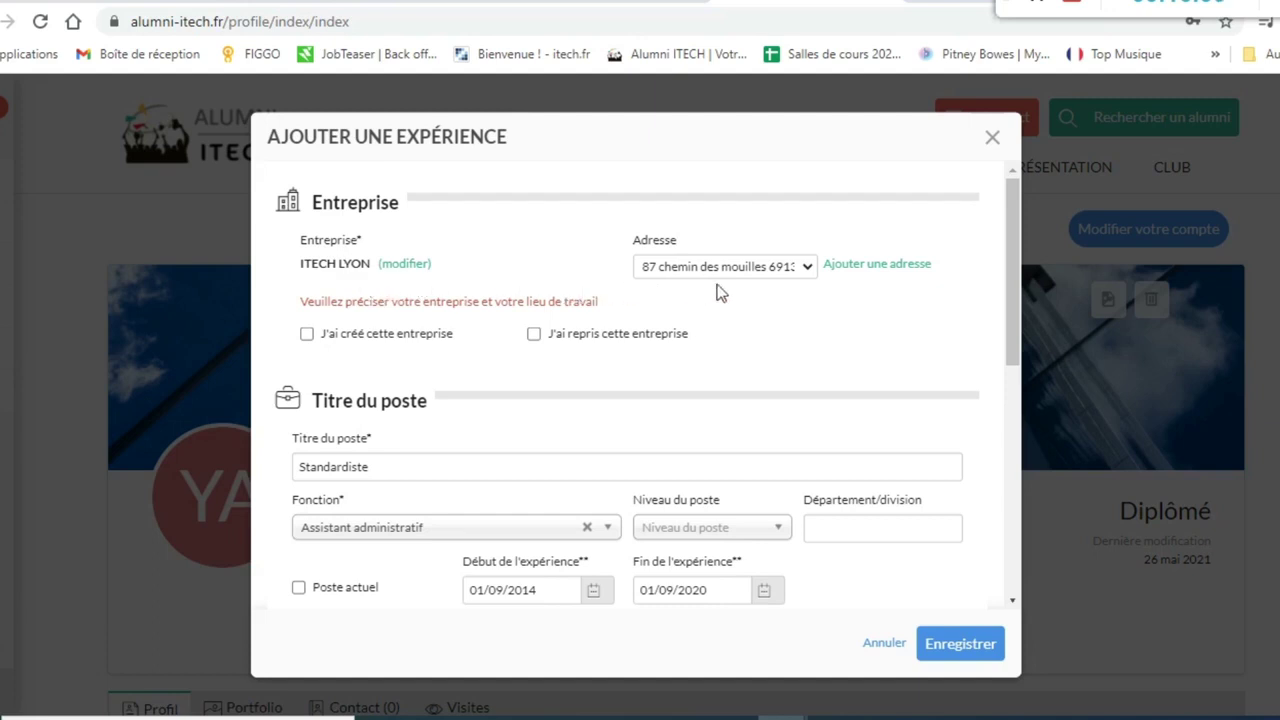
- Start a new address for ITECH LYON and set its country to France
left_click(807, 267)
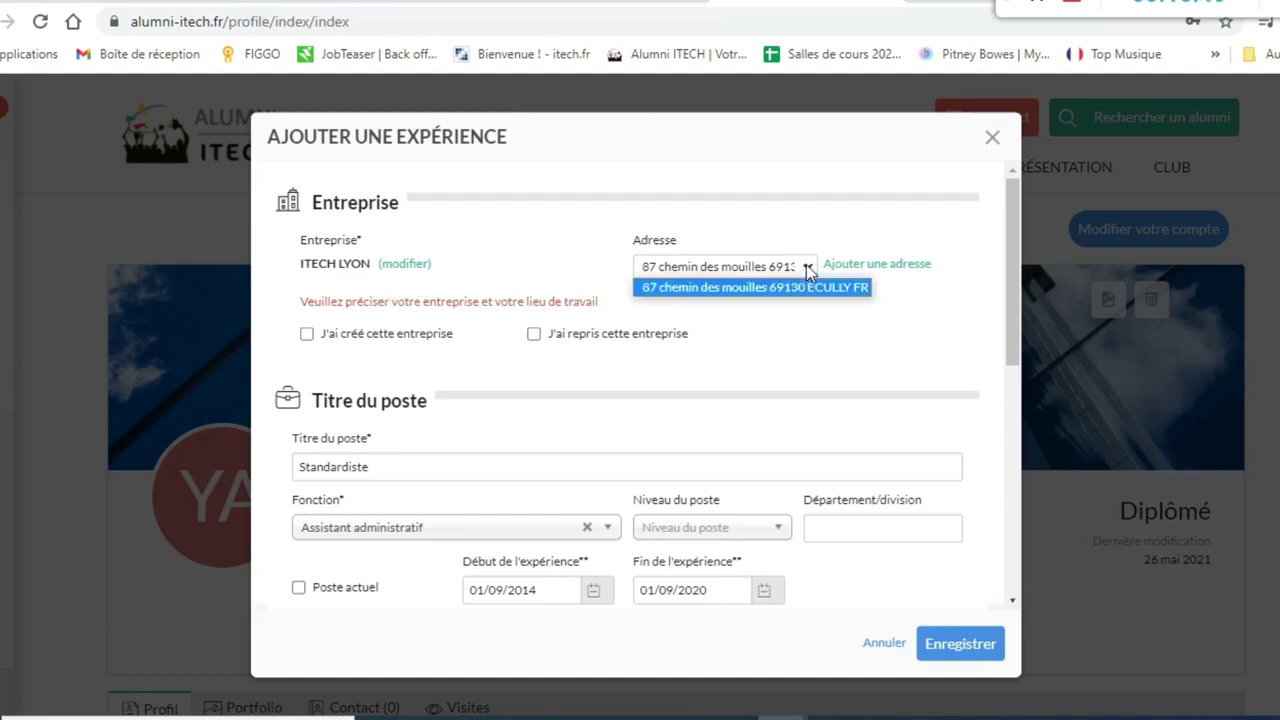
left_click(845, 287)
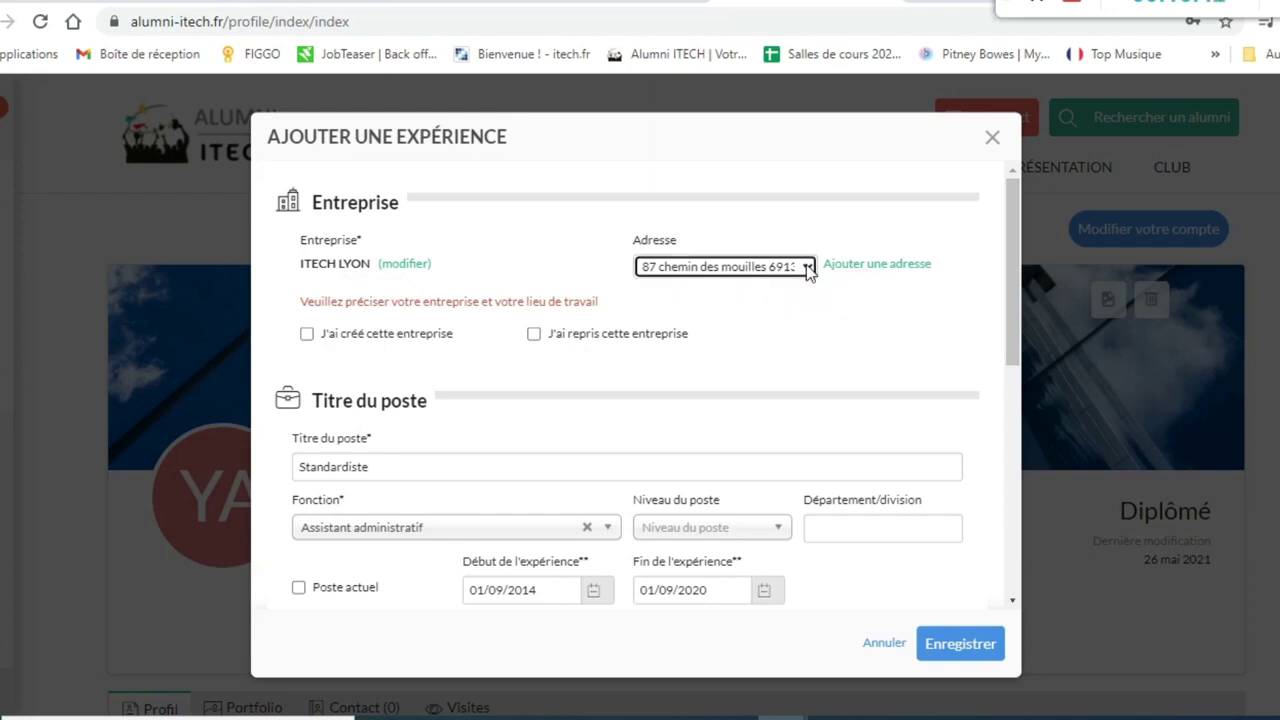
left_click(855, 265)
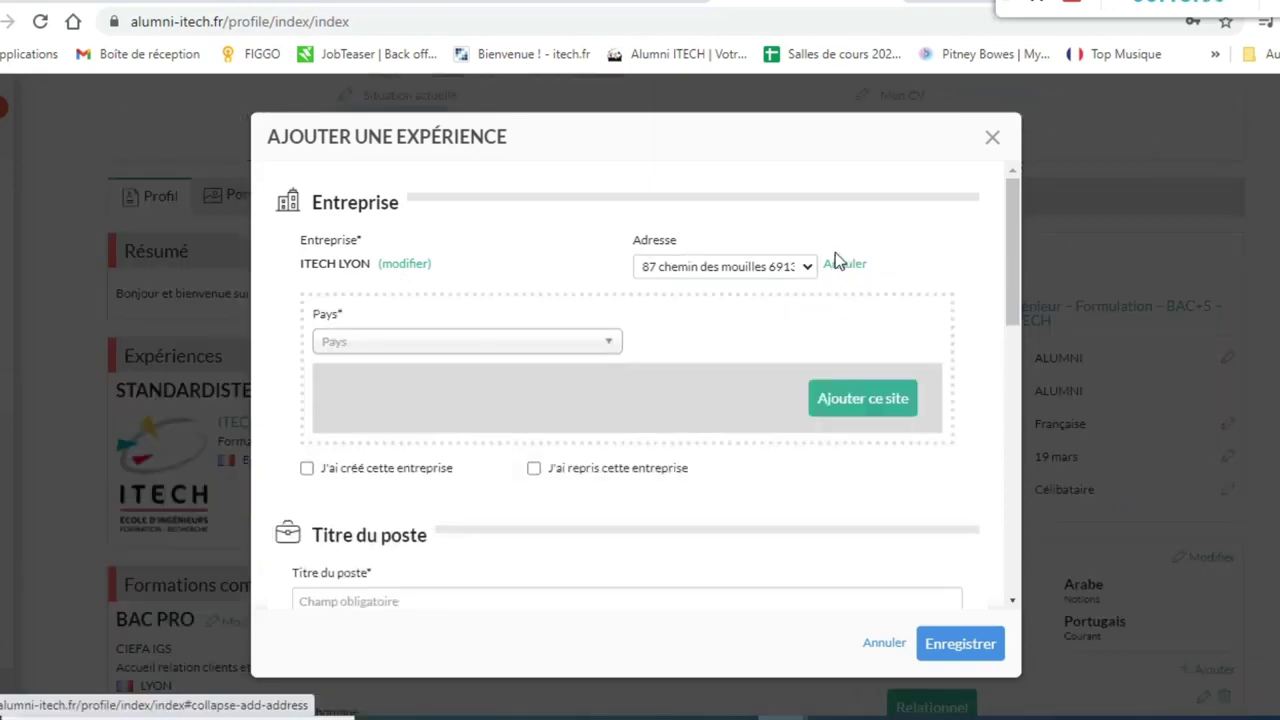
left_click(552, 345)
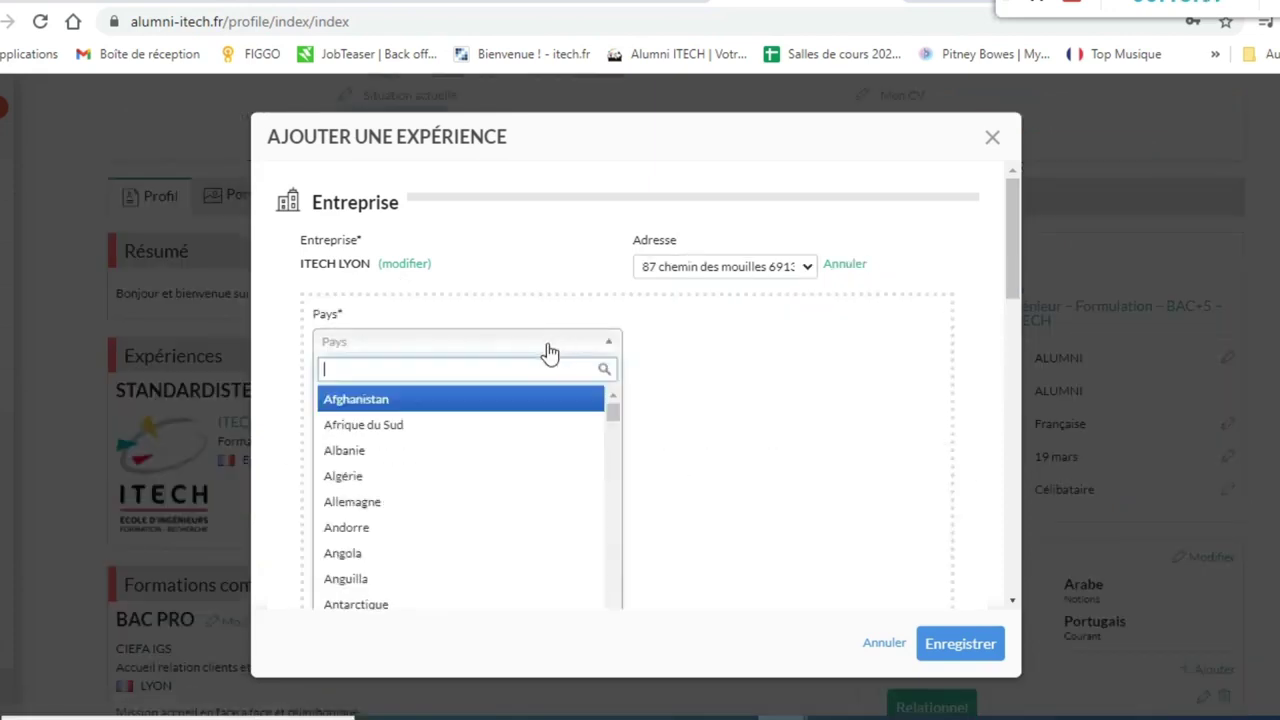
type("fr")
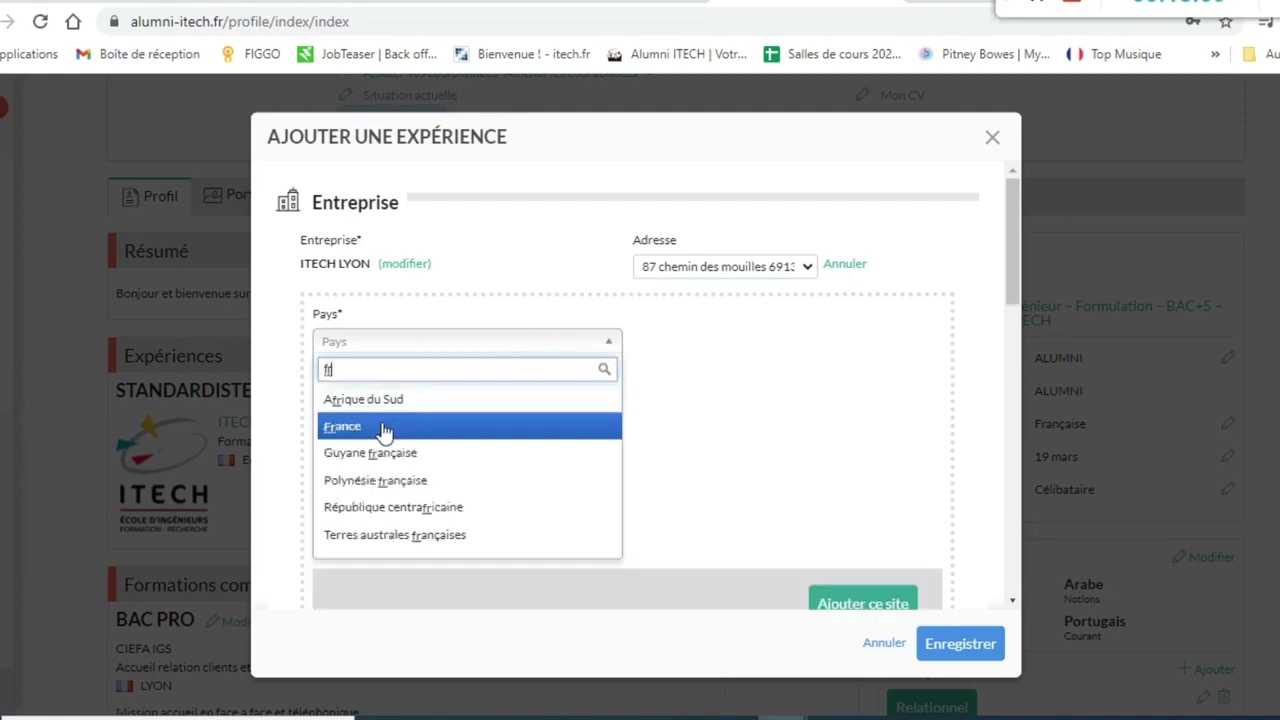
left_click(380, 426)
left_click(429, 403)
type("1 rue charbillot")
left_click(357, 489)
type("42")
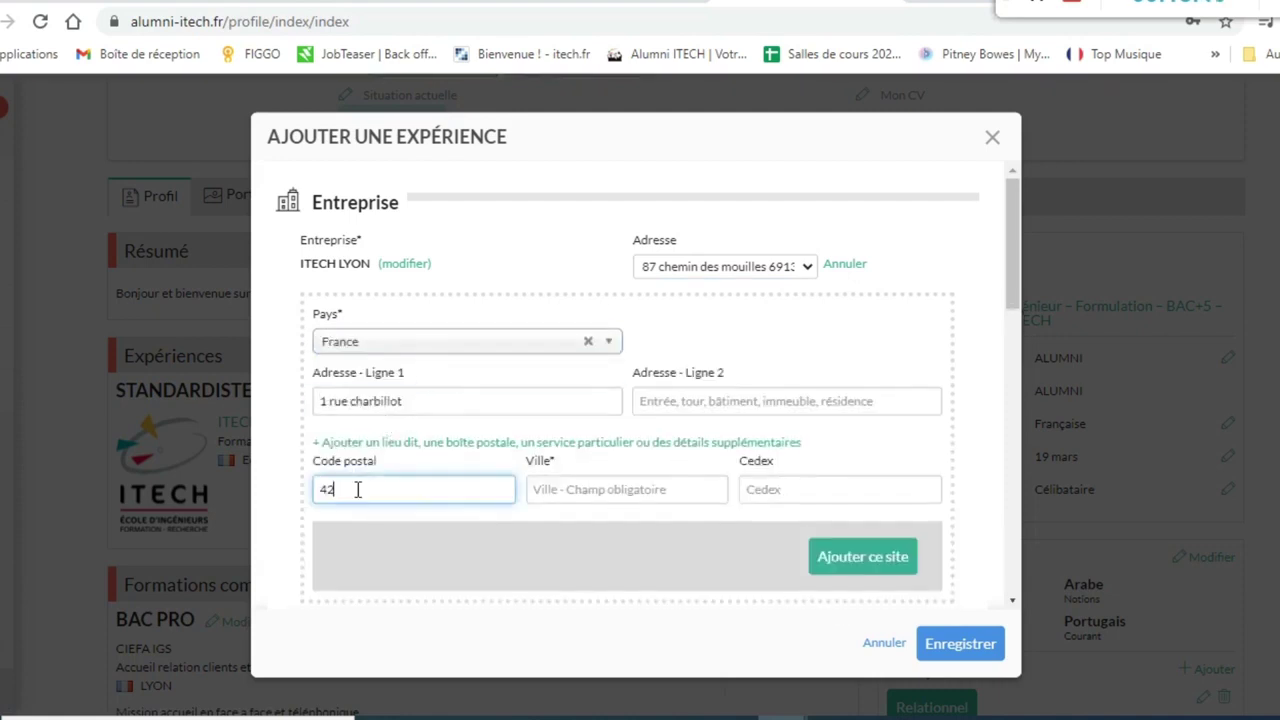
type("300")
left_click(591, 491)
type("Roanne")
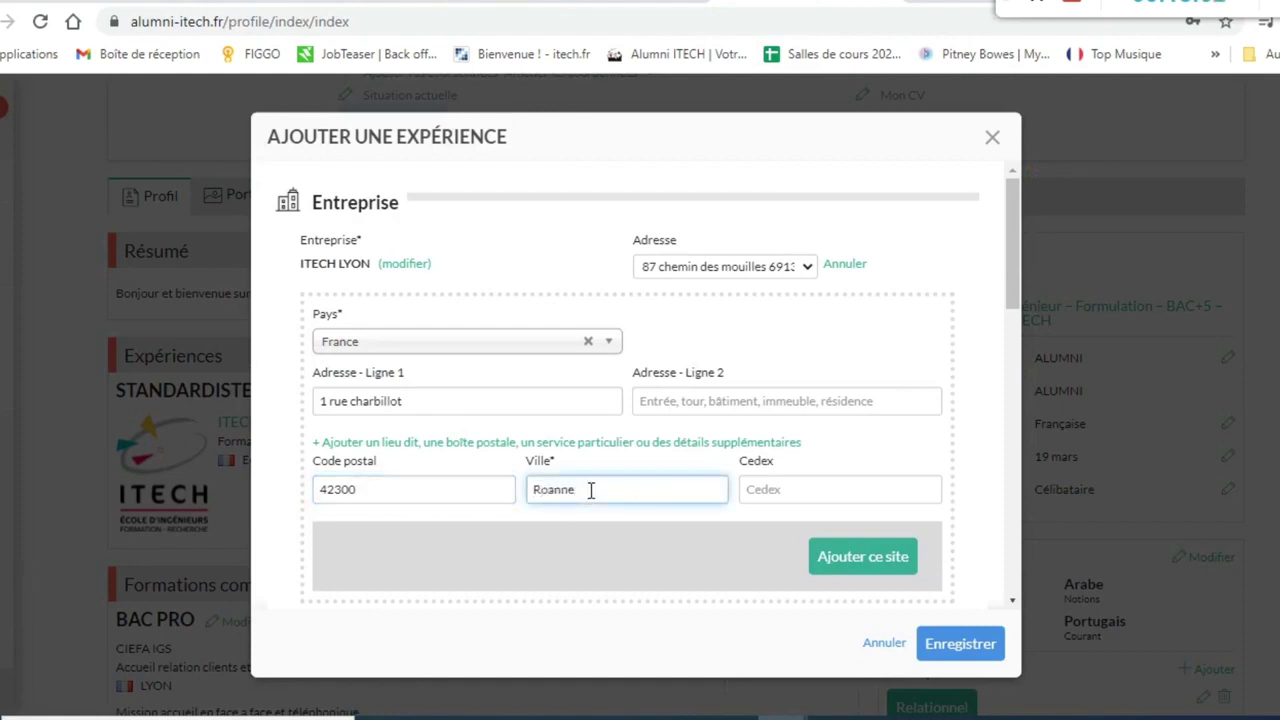
left_click(856, 563)
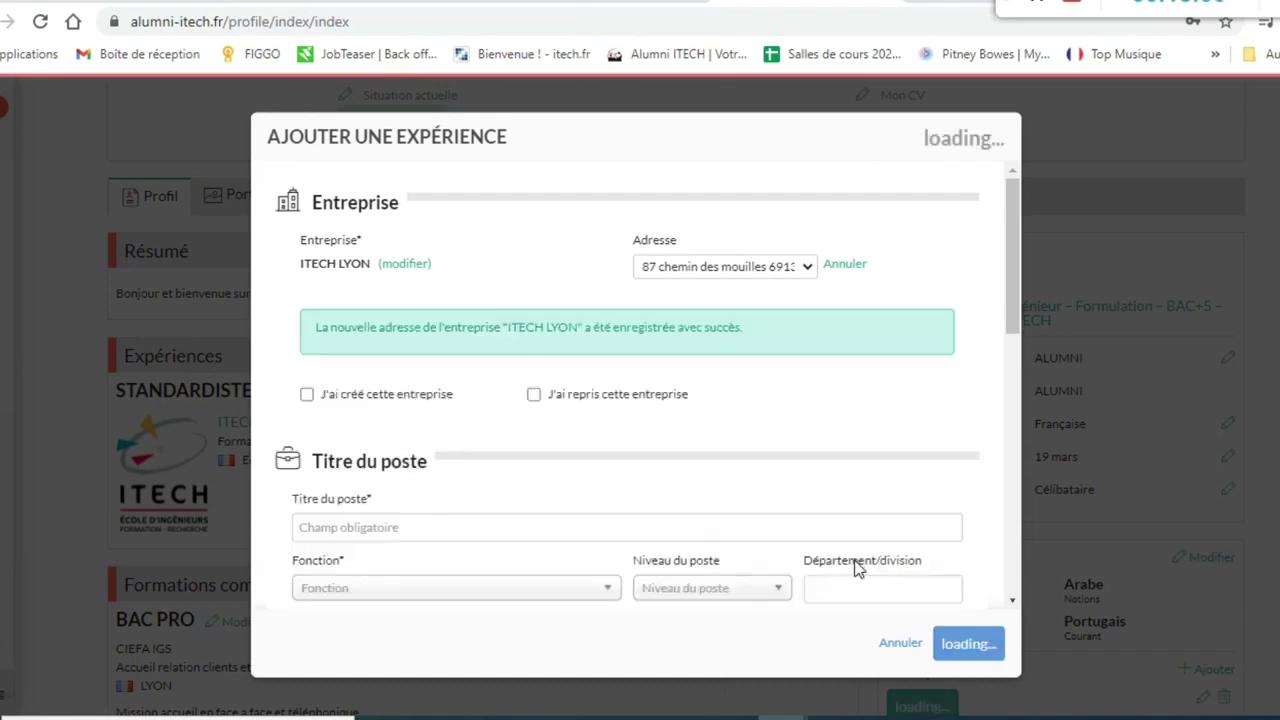
left_click(783, 270)
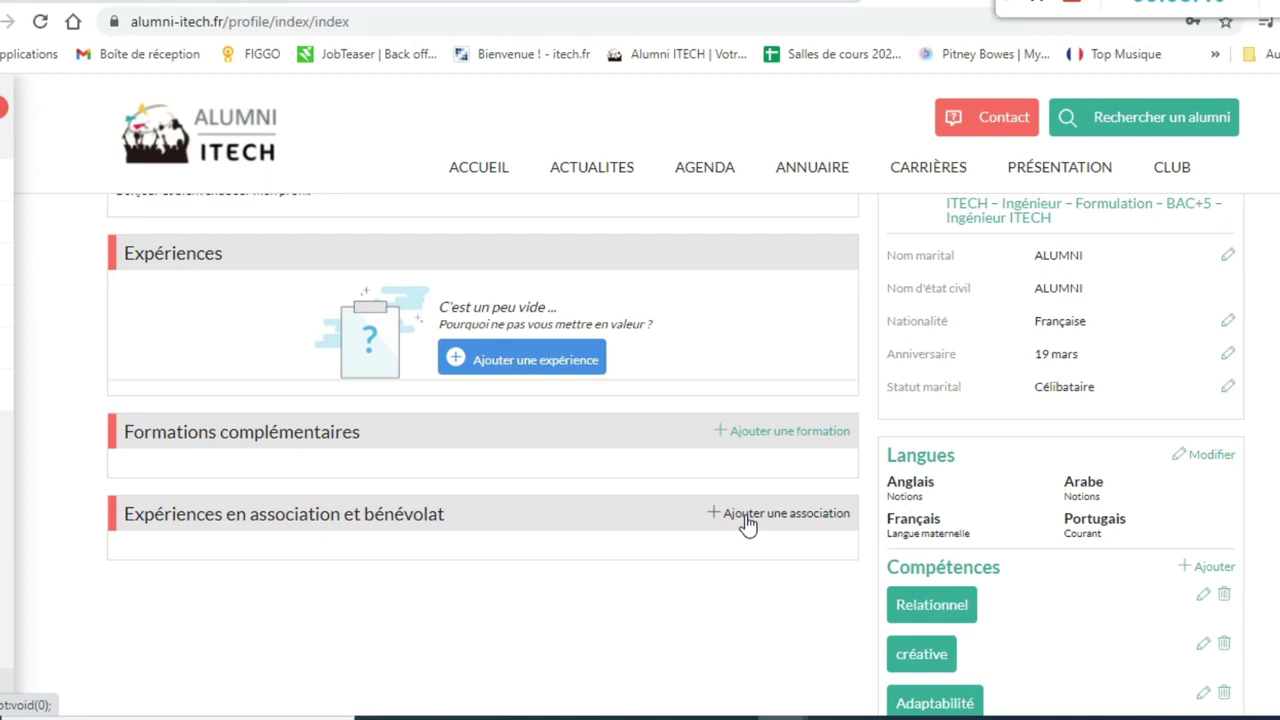
- Add the association 'Pour la bonne Cause' with role Présidente and a mandate start date, and save it
left_click(745, 517)
left_click(383, 373)
type("Po")
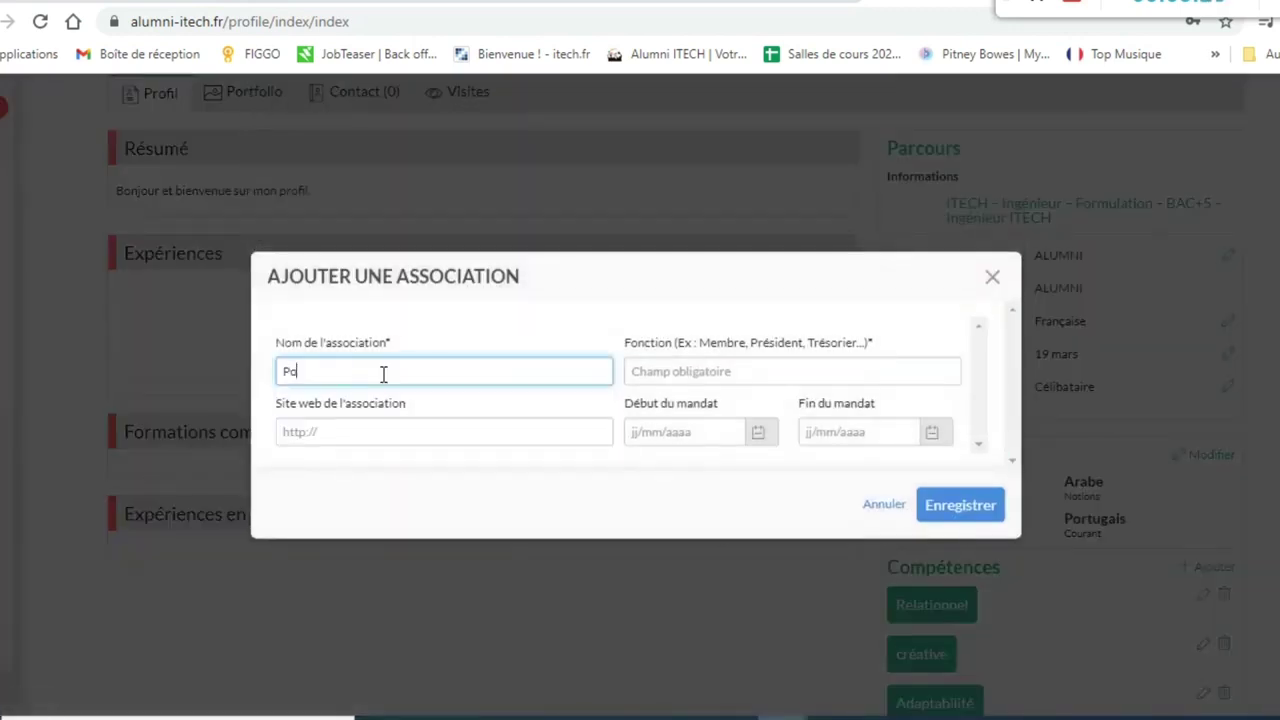
type("ur la bonne Cause")
left_click(706, 373)
type("P")
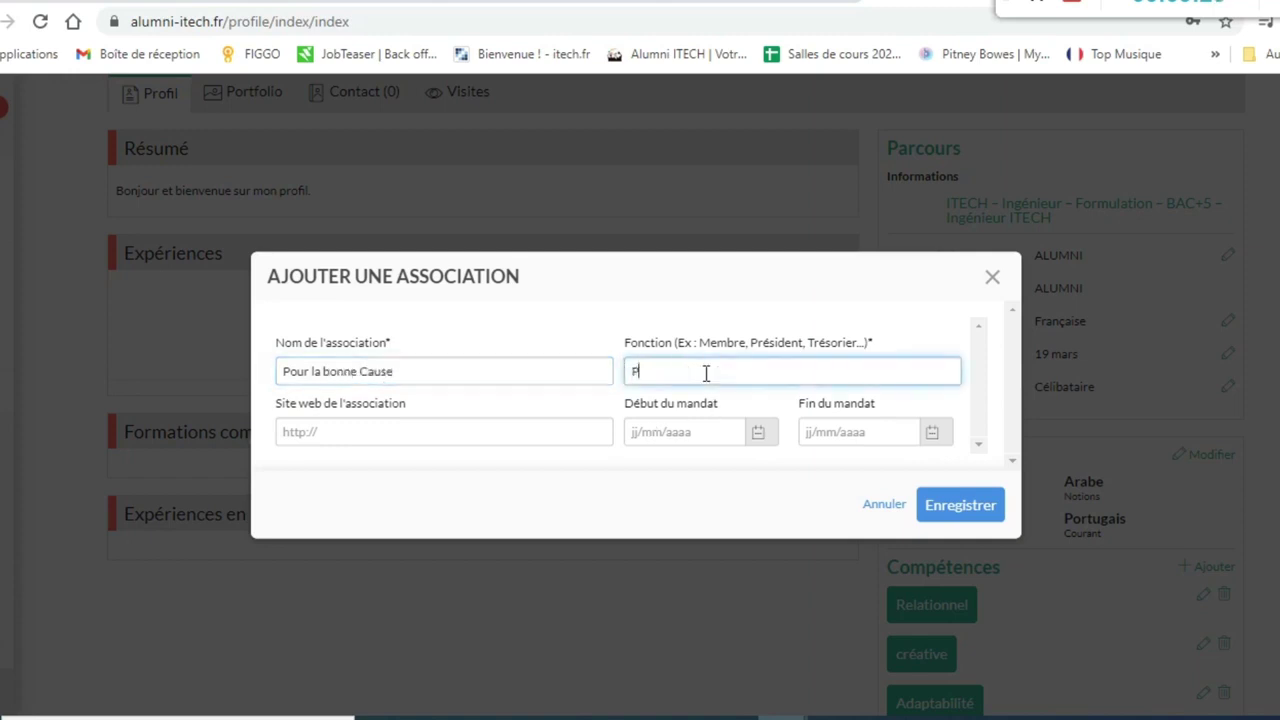
type("résidente")
left_click(674, 425)
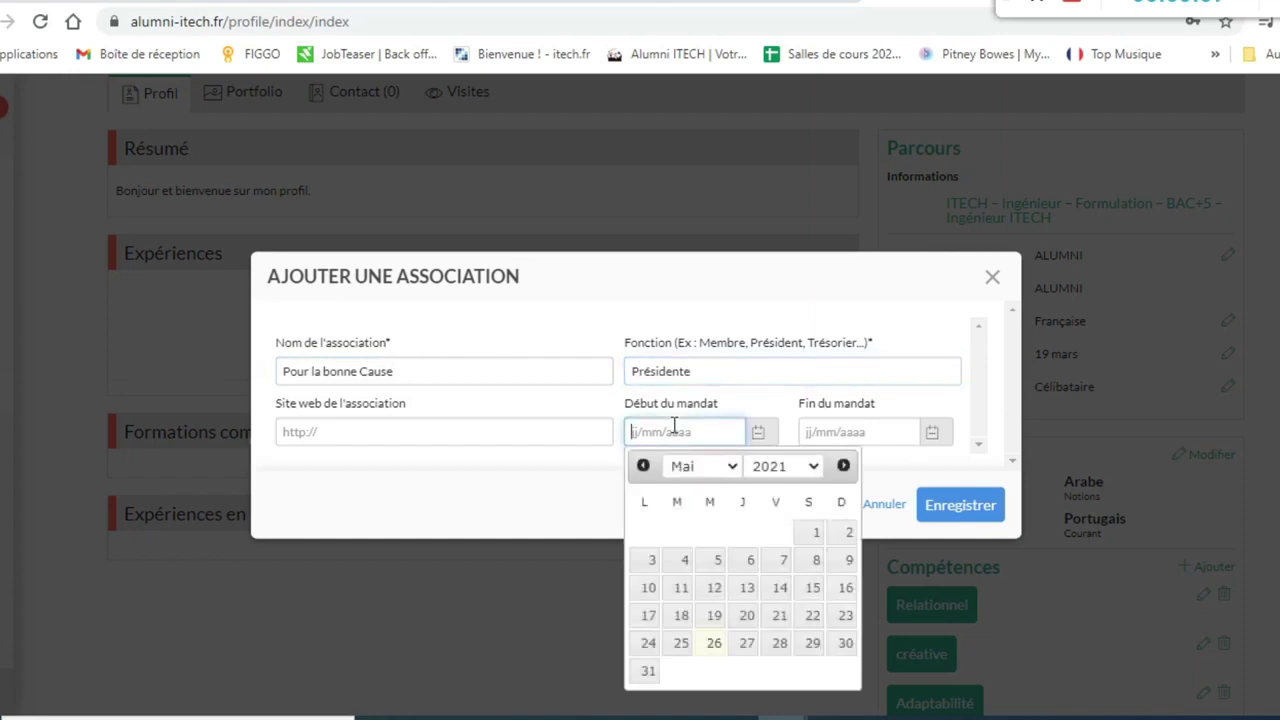
left_click(948, 508)
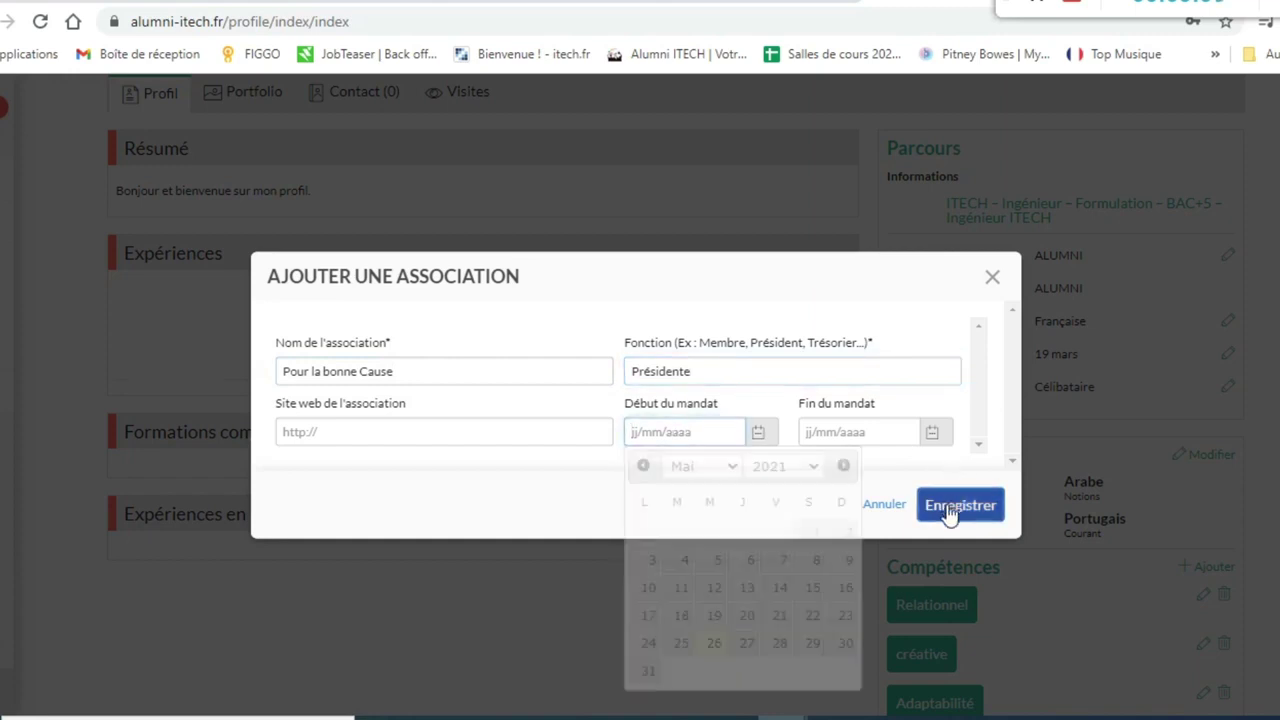
left_click(968, 466)
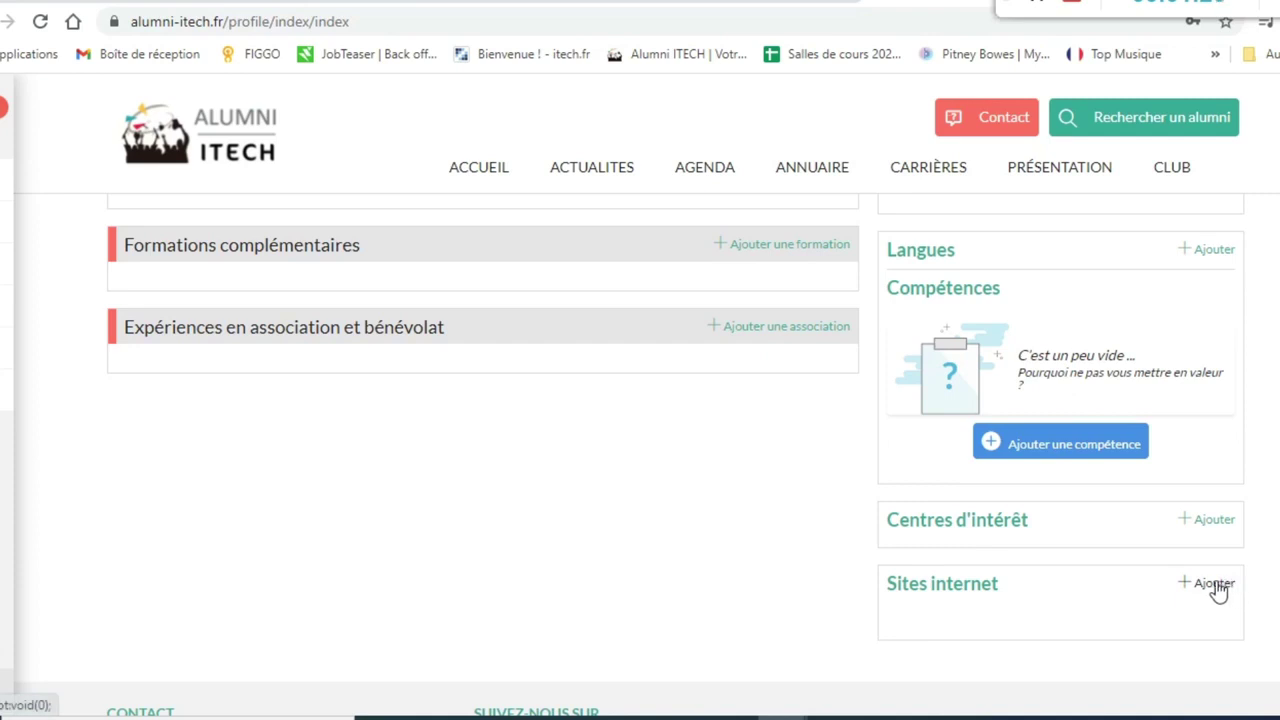
- Add a website titled 'Profil LinkedIn' with the suggested LinkedIn address and save it
left_click(1216, 586)
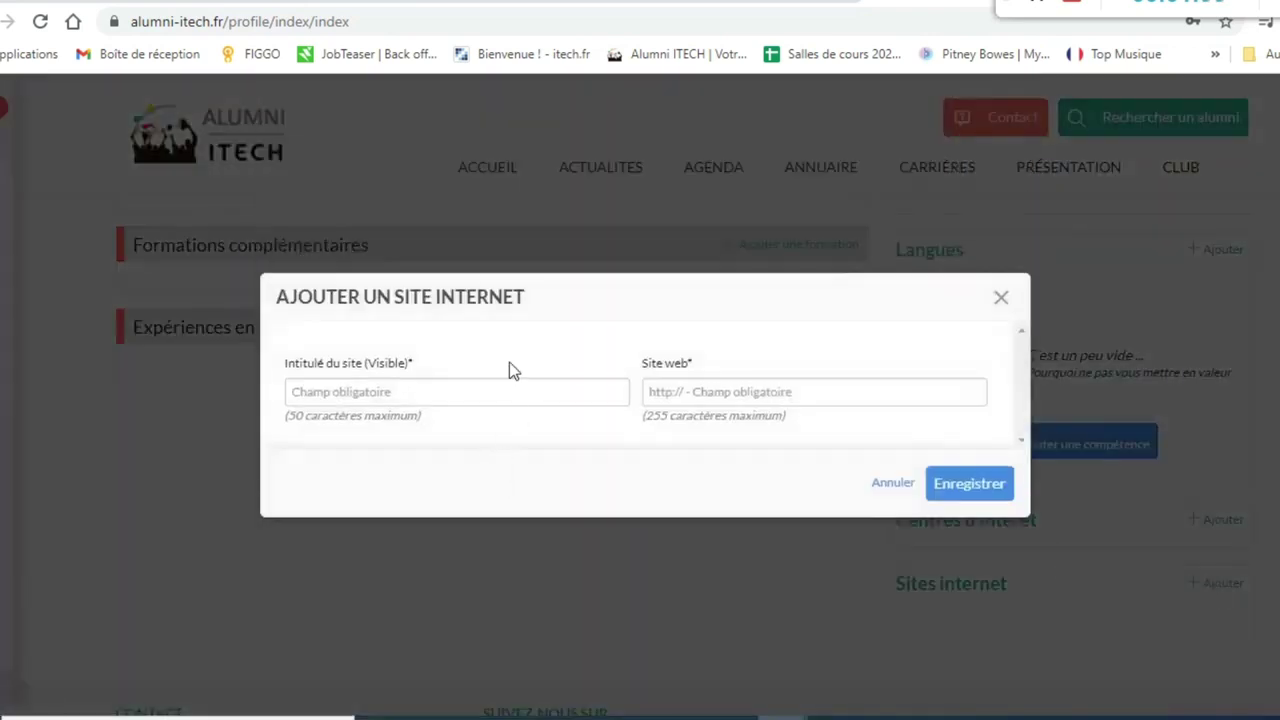
left_click(489, 394)
type("Profil Lind")
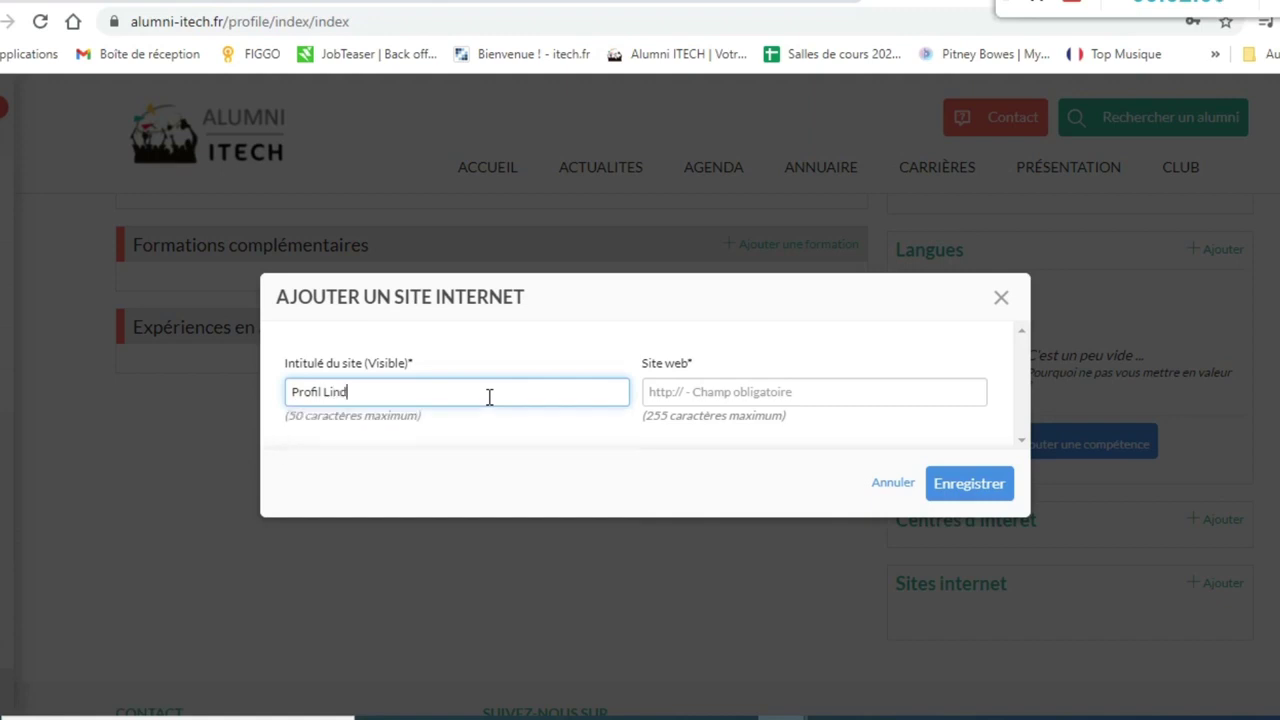
key("BackSpace")
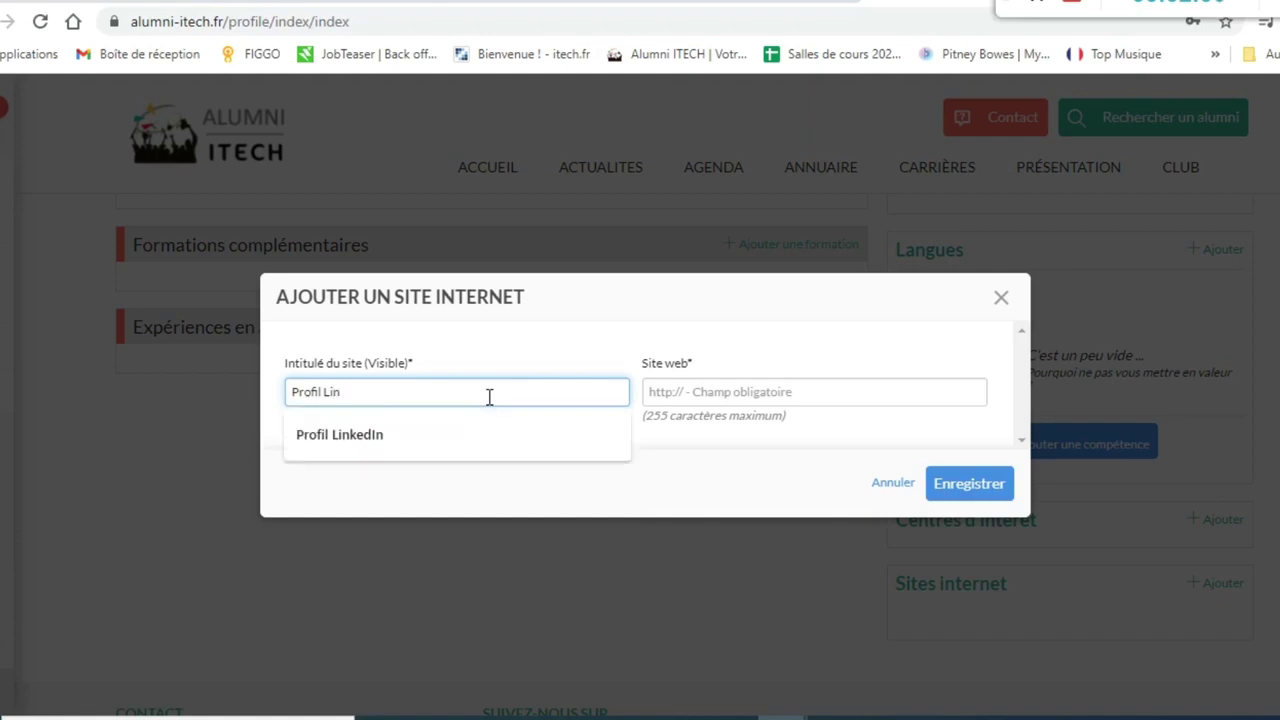
left_click(469, 424)
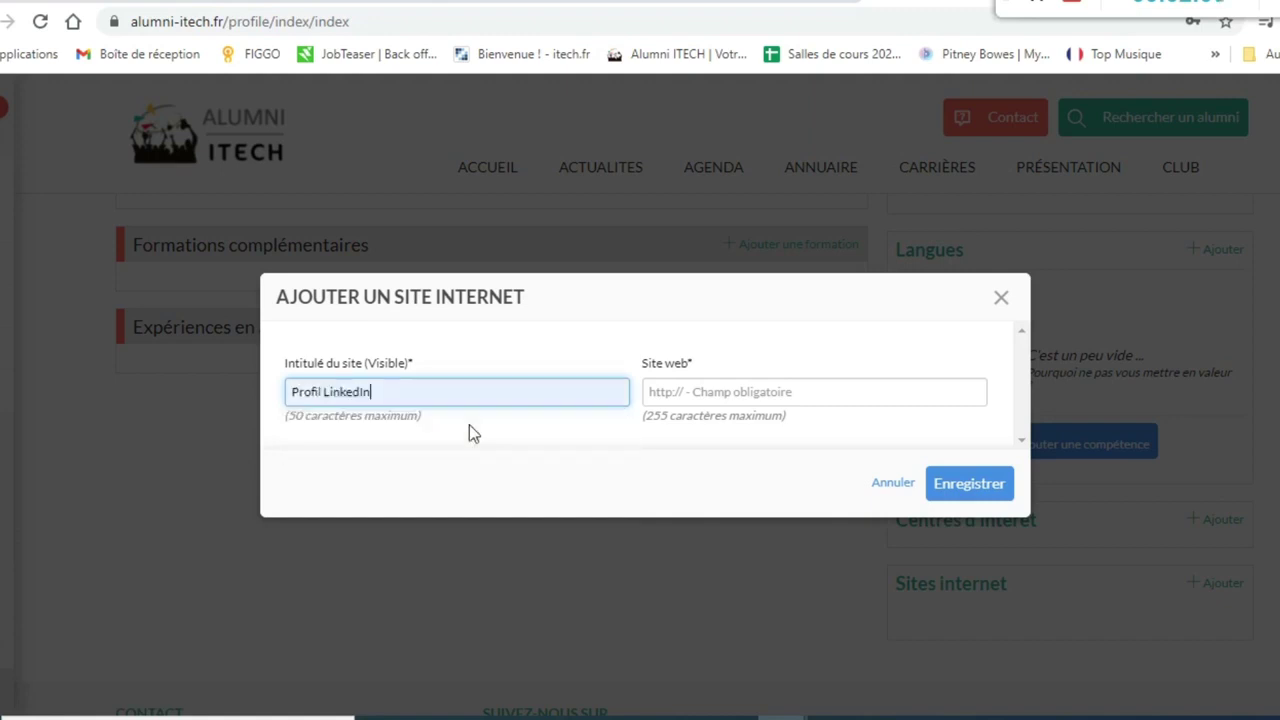
left_click(753, 390)
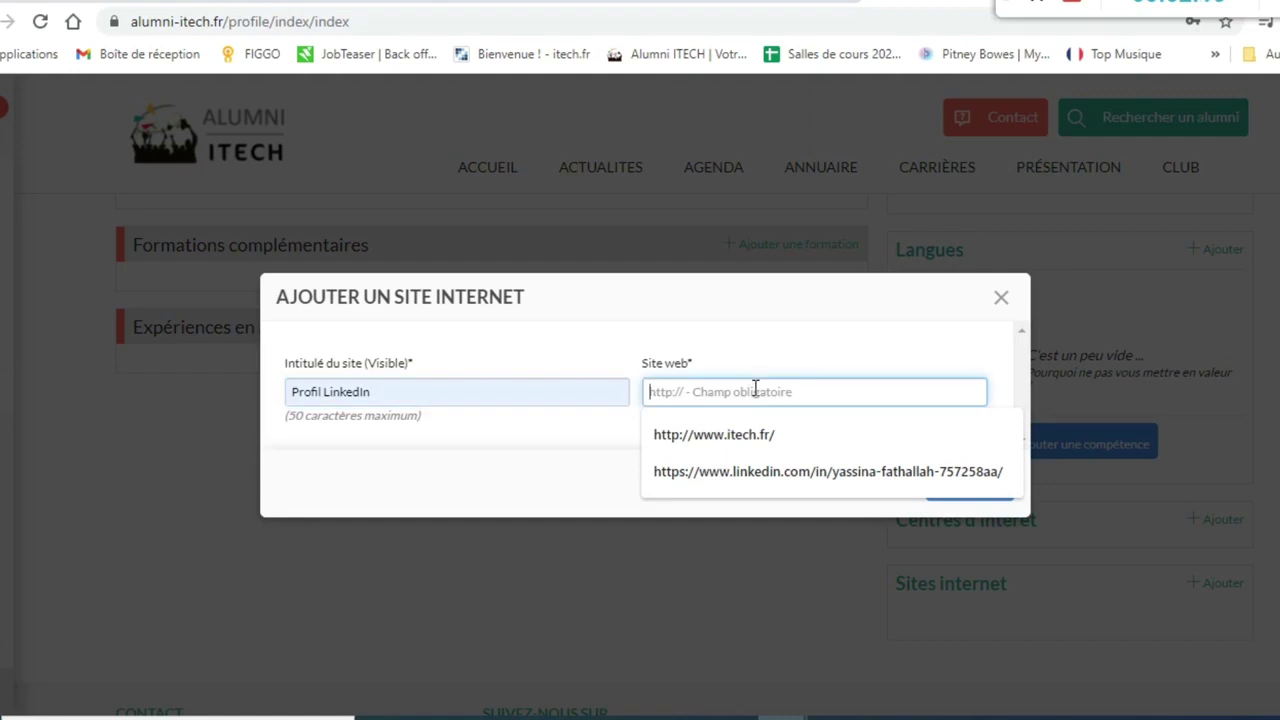
left_click(828, 471)
left_click(975, 487)
left_click(975, 488)
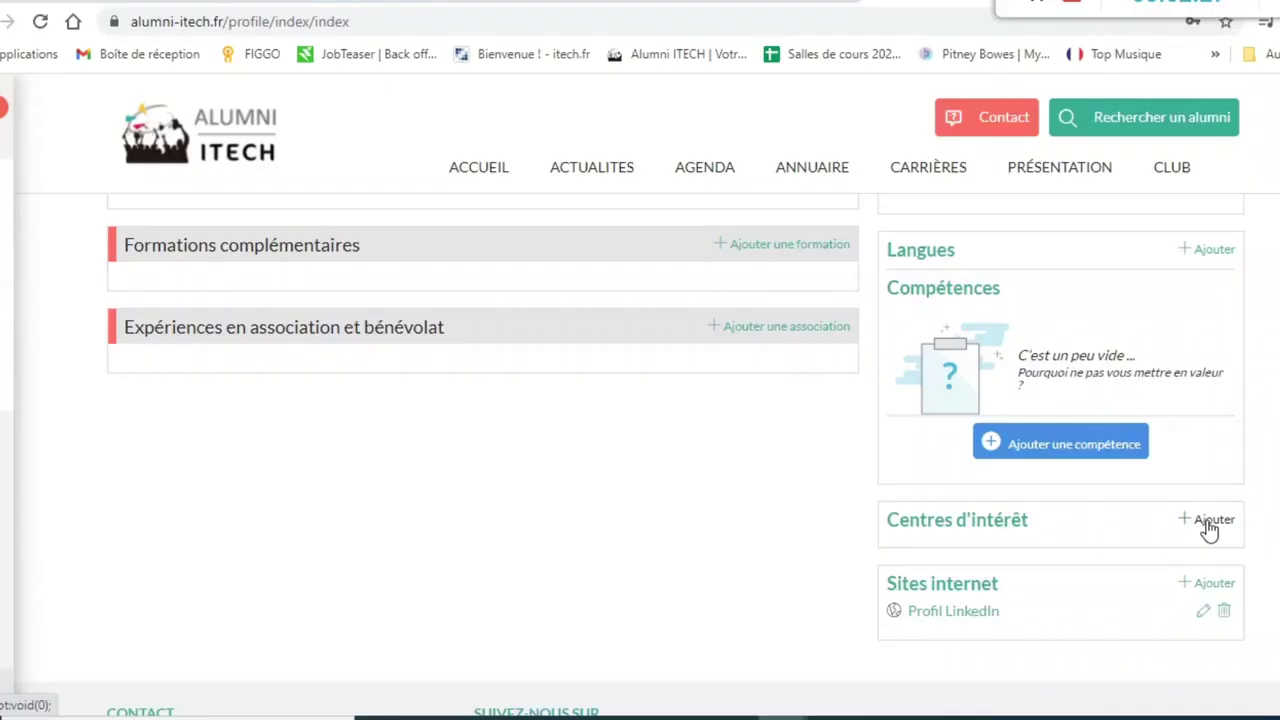
- Set the interests to Musique, Yoga, Randonné and cuisine and save them
left_click(1190, 524)
left_click(457, 386)
type("Musique, Yoga, Randonné,")
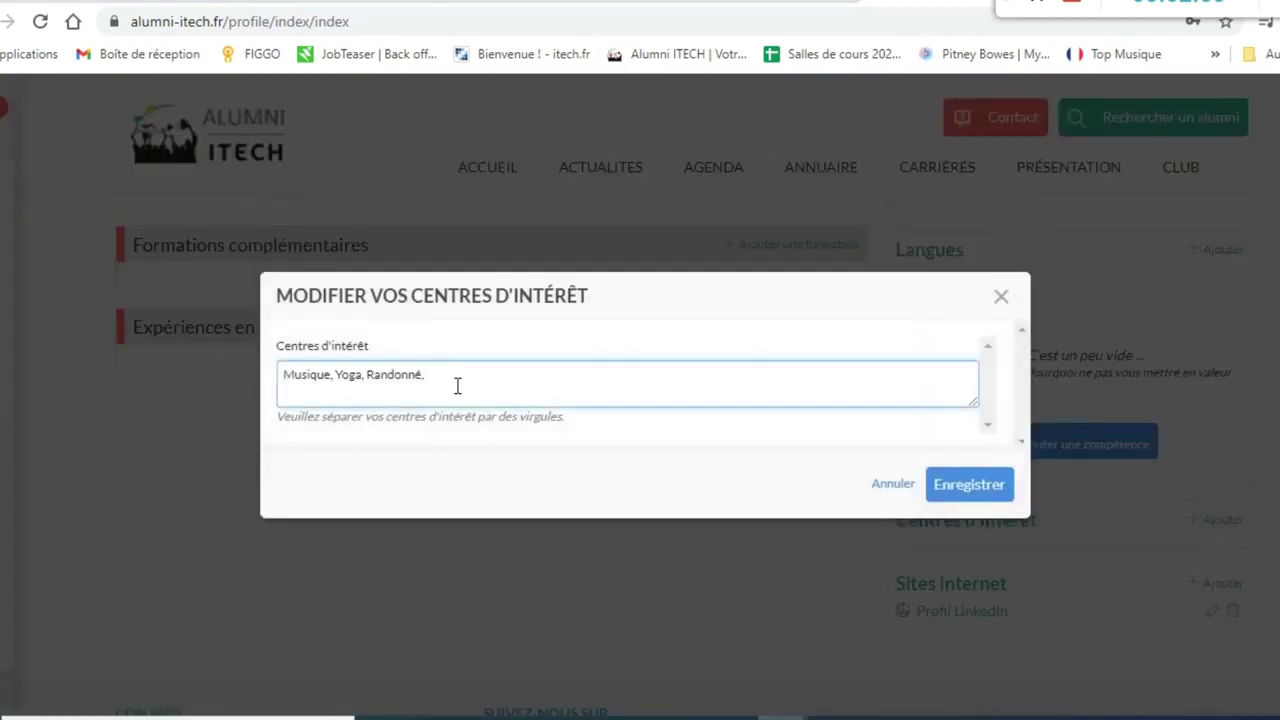
type("cuisine")
key("Return")
left_click(955, 487)
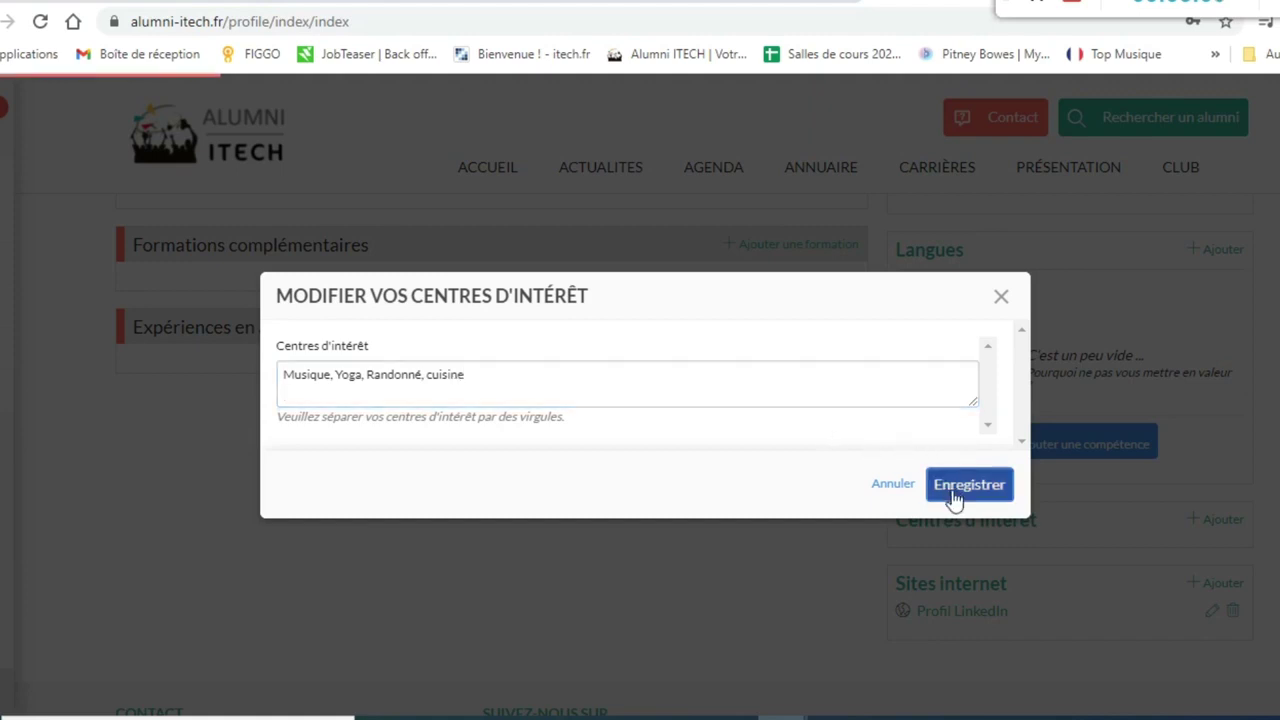
left_click(956, 479)
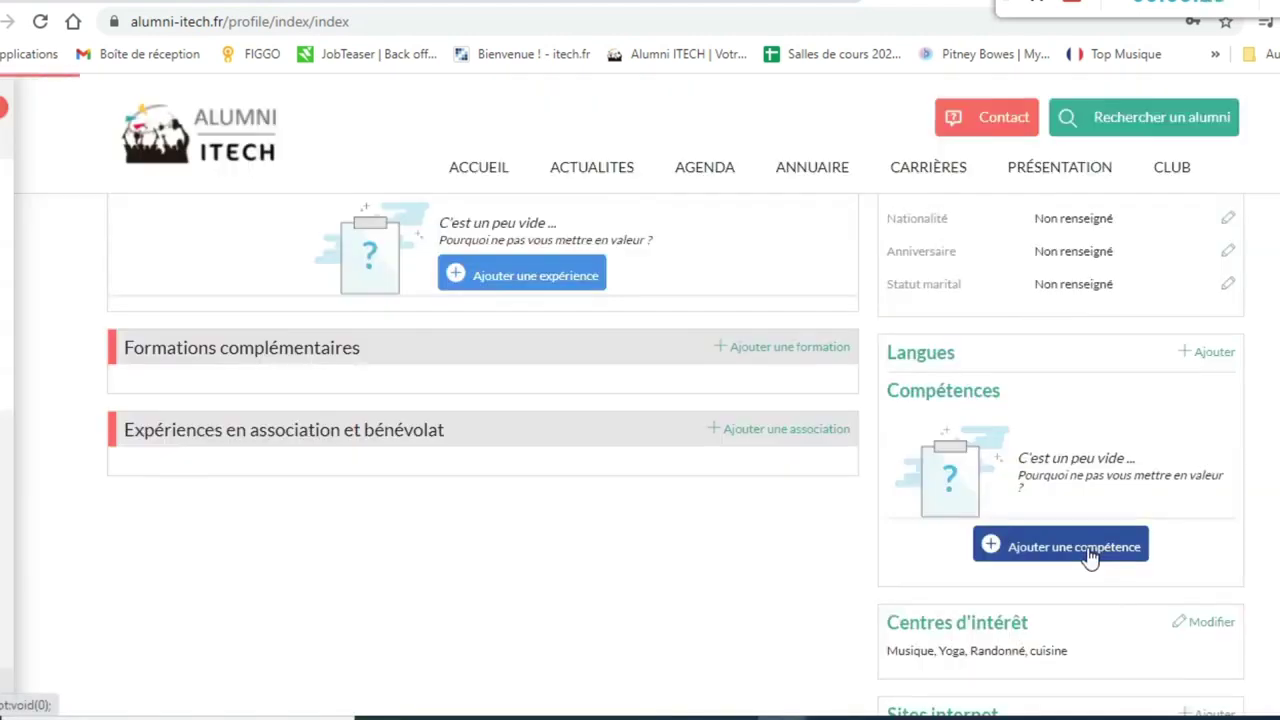
- Add the skills Relationnel and créative from the suggestions and close the skills dialog
left_click(1088, 552)
left_click(425, 357)
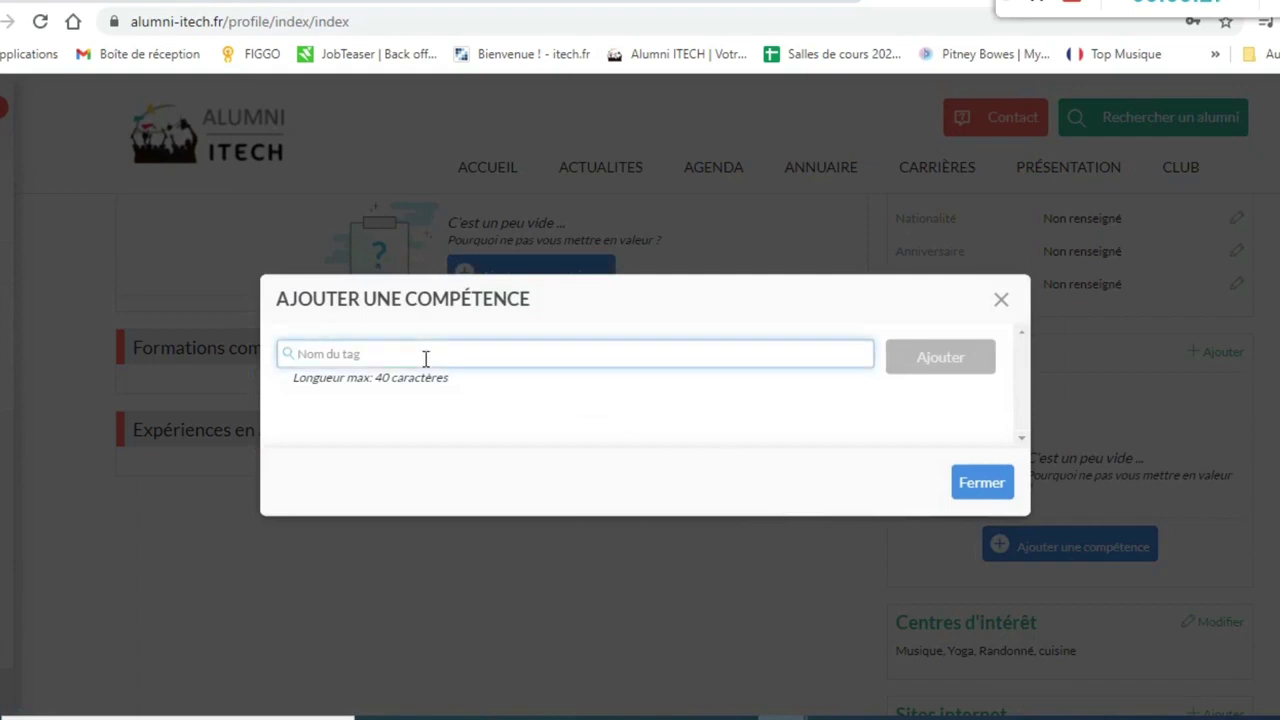
type("relation")
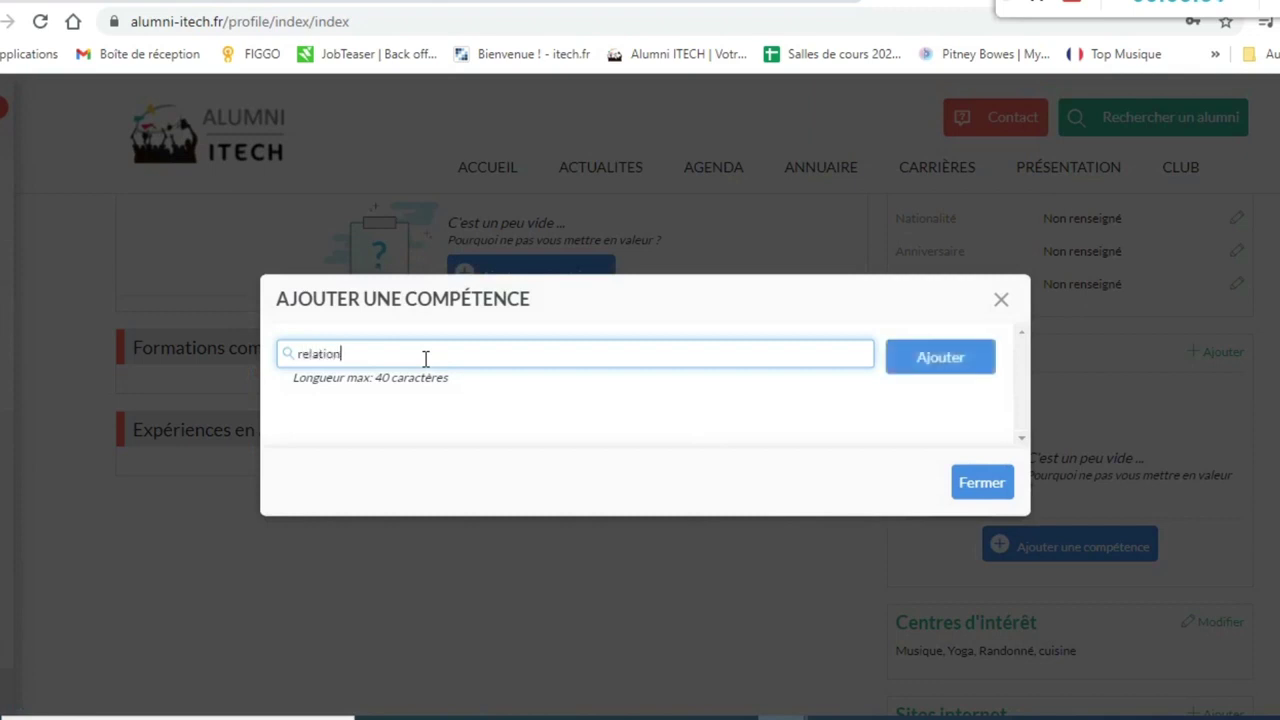
type(" client")
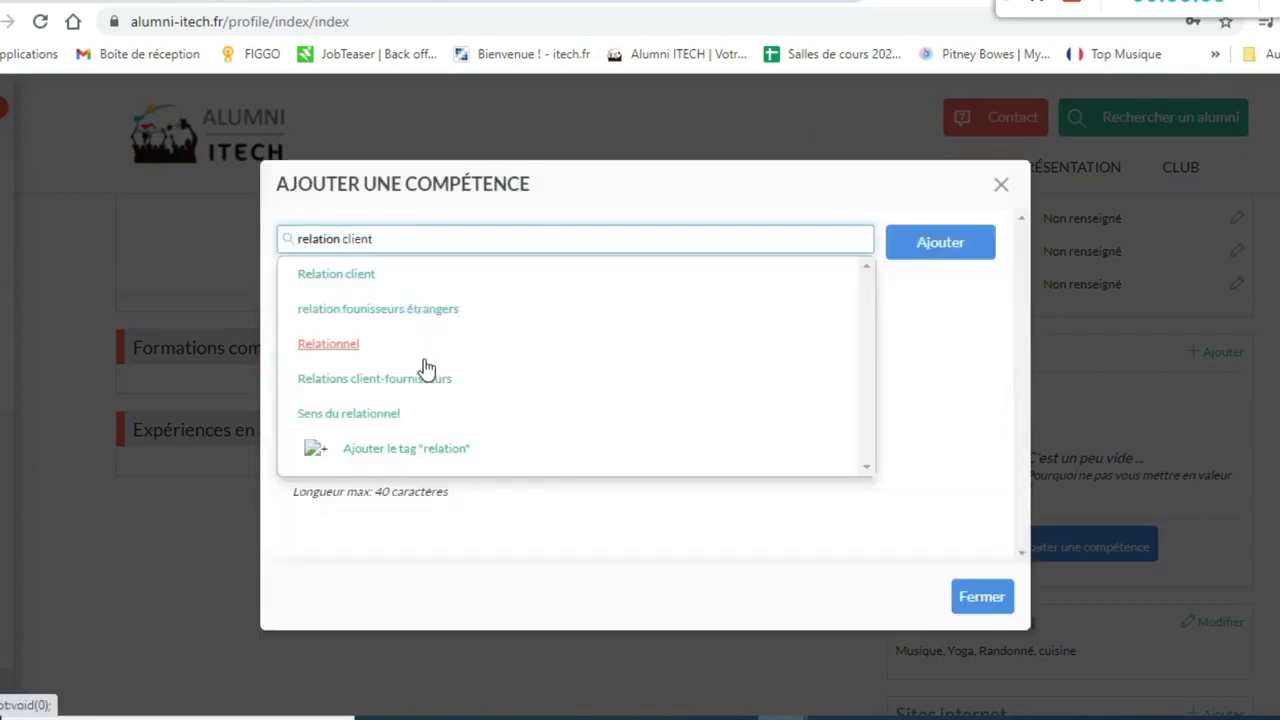
key("BackSpace")
key("BackSpace")
key("BackSpace")
key("BackSpace")
key("BackSpace")
key("BackSpace")
key("BackSpace")
type("nel")
left_click(424, 362)
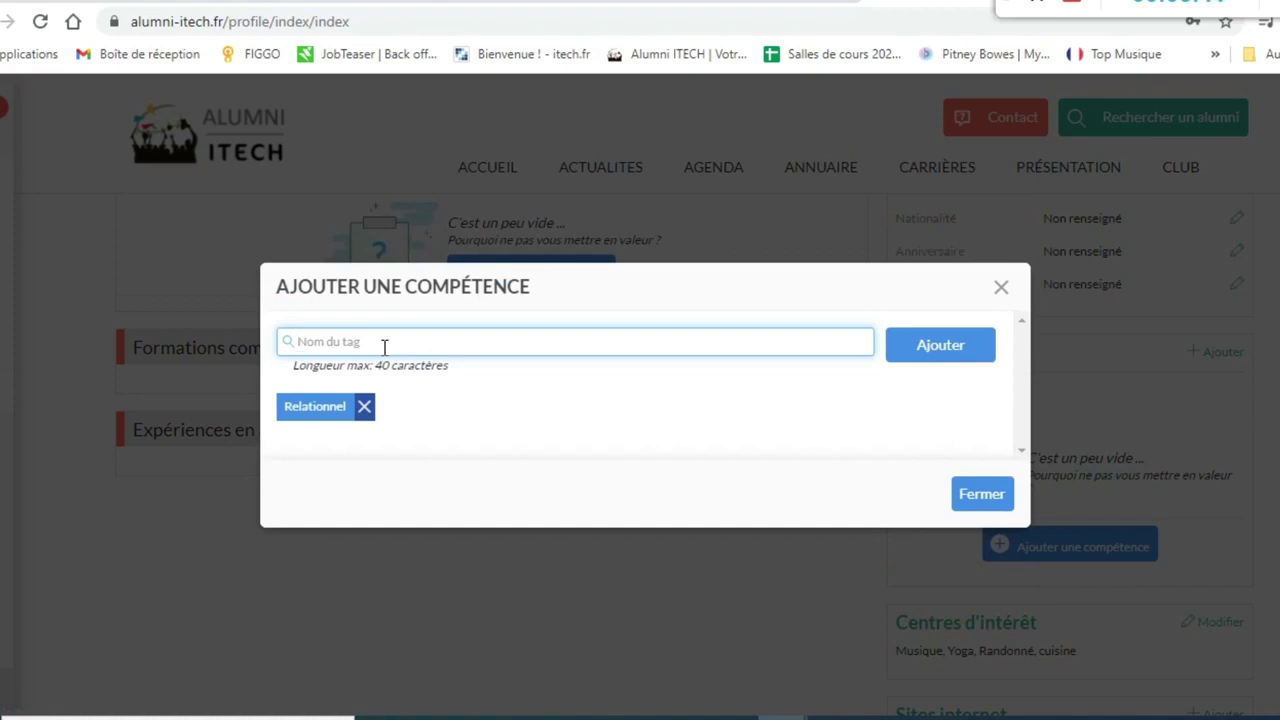
type("creative")
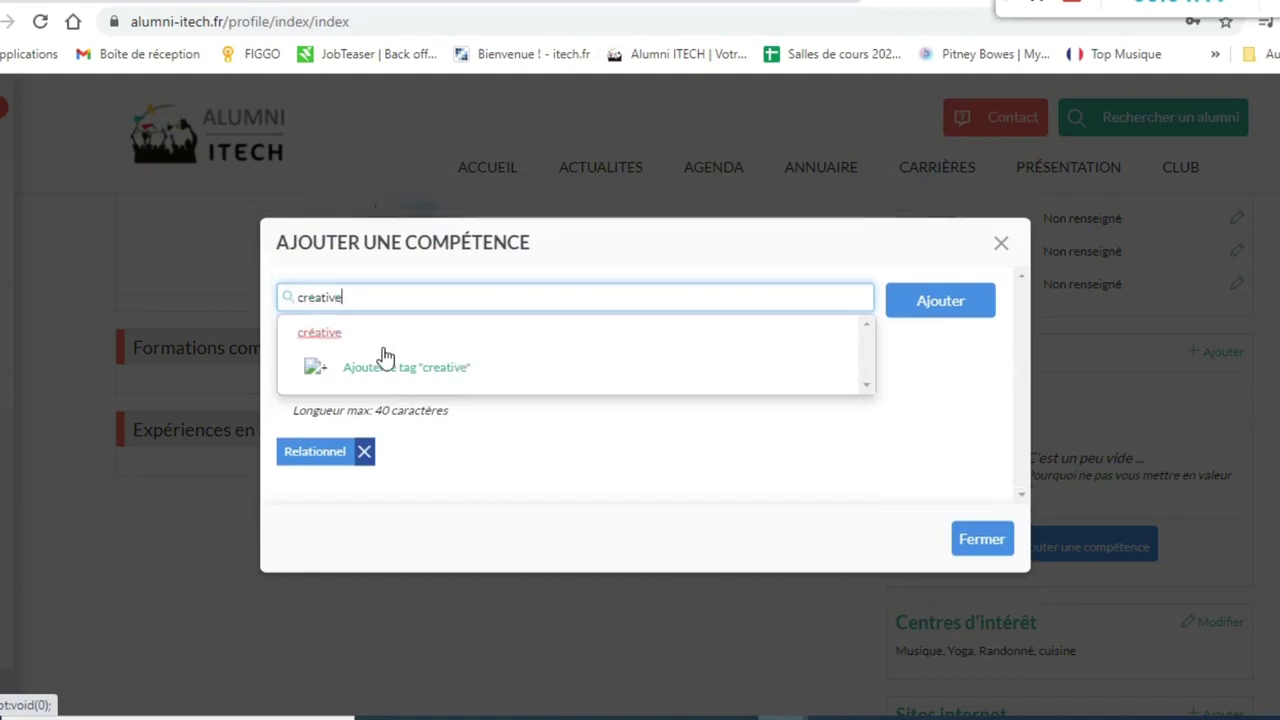
left_click(384, 334)
left_click(967, 495)
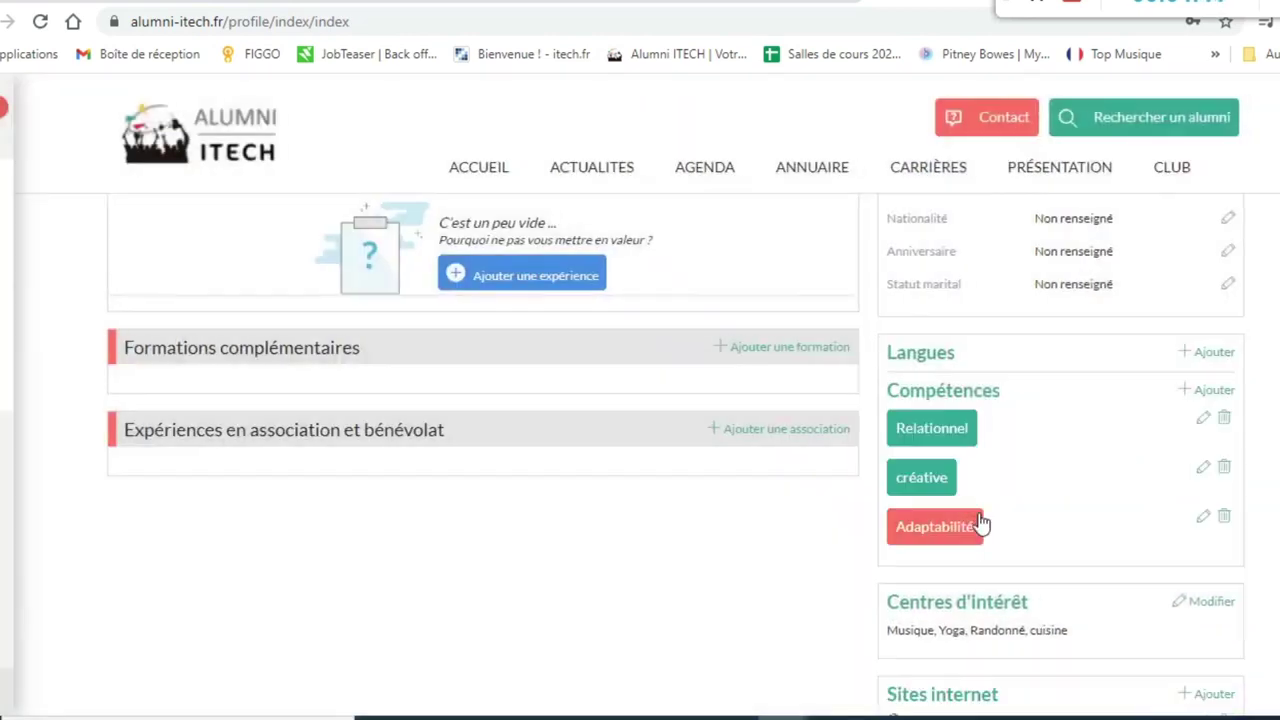
left_click(1207, 352)
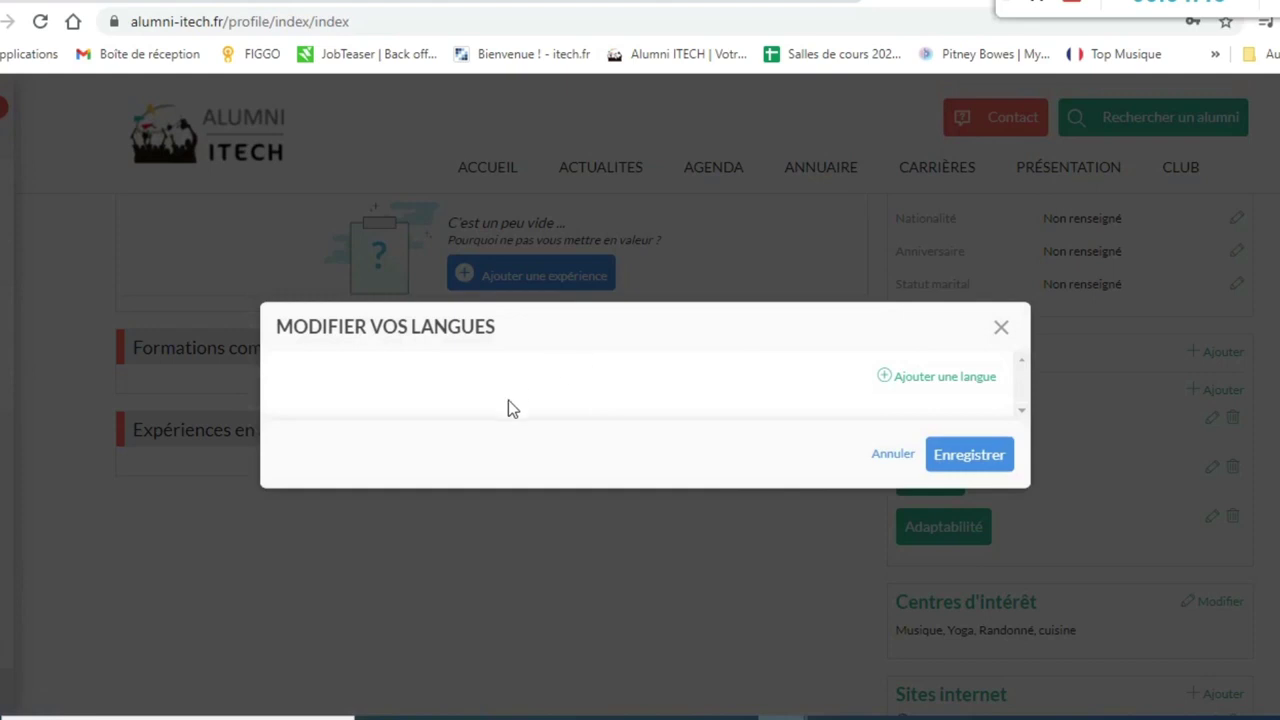
- Add Anglais as a new language entry and save the language list
left_click(930, 379)
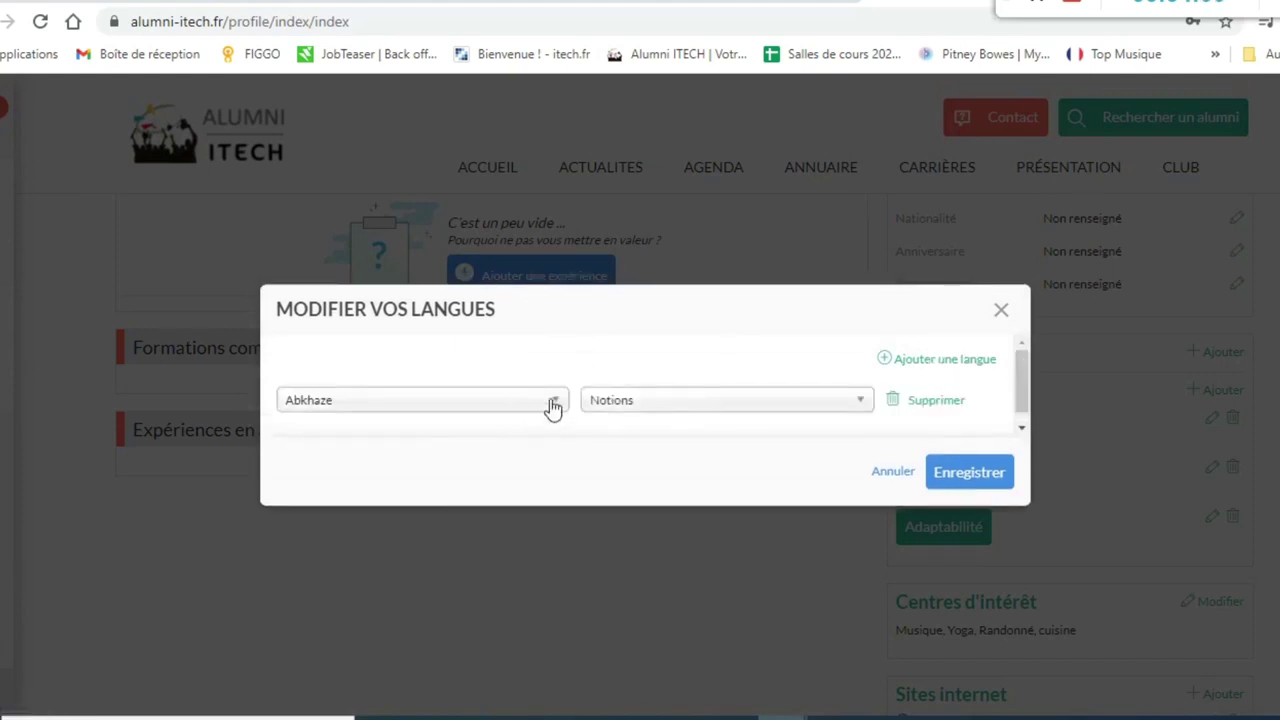
left_click(553, 404)
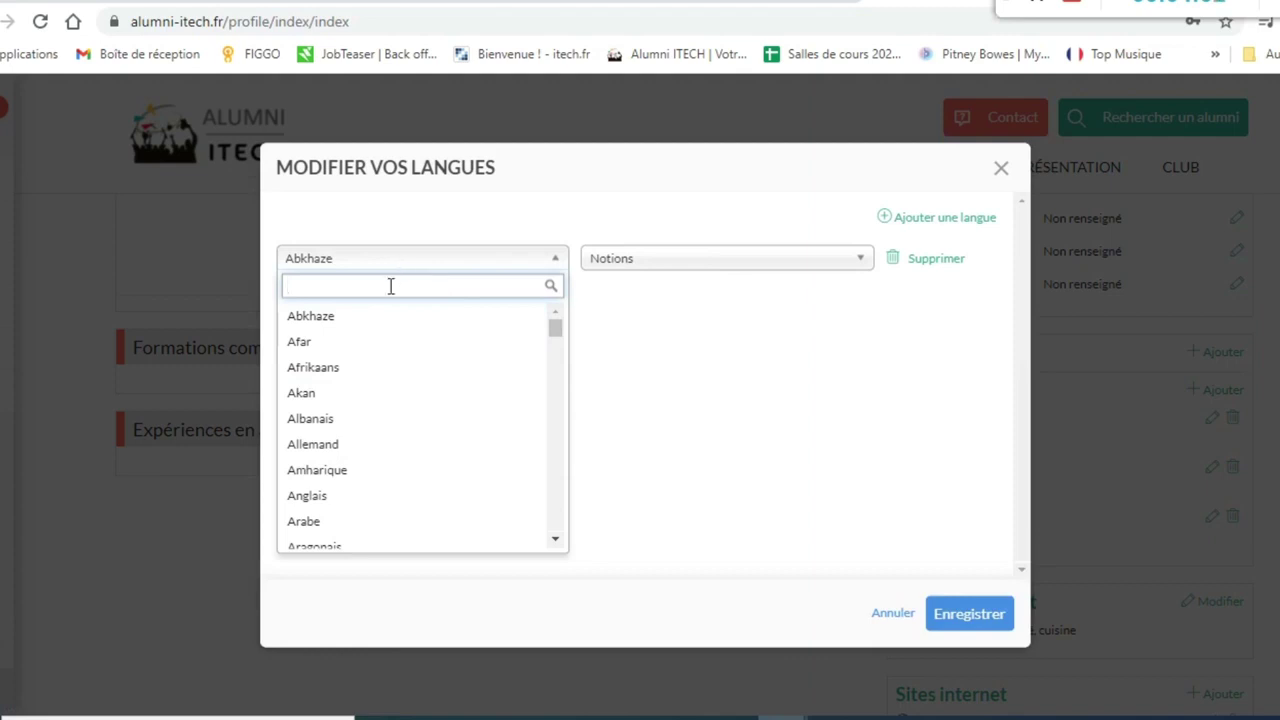
type("ang")
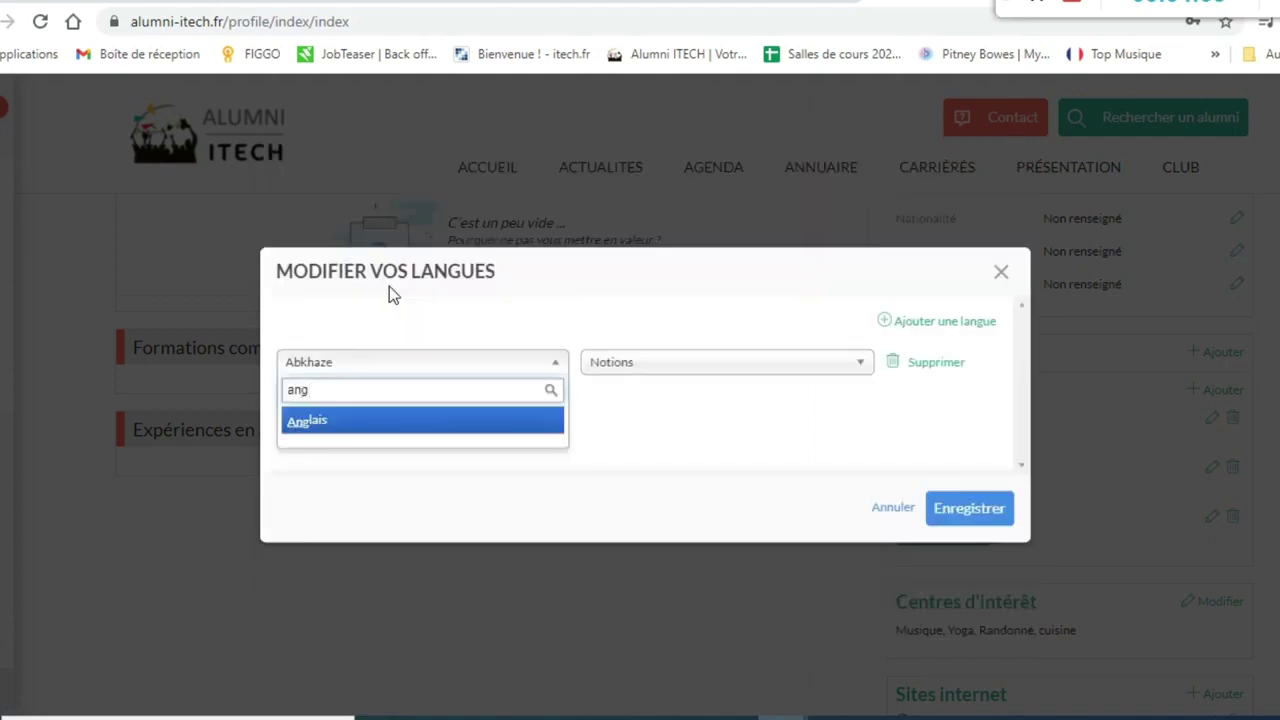
left_click(334, 420)
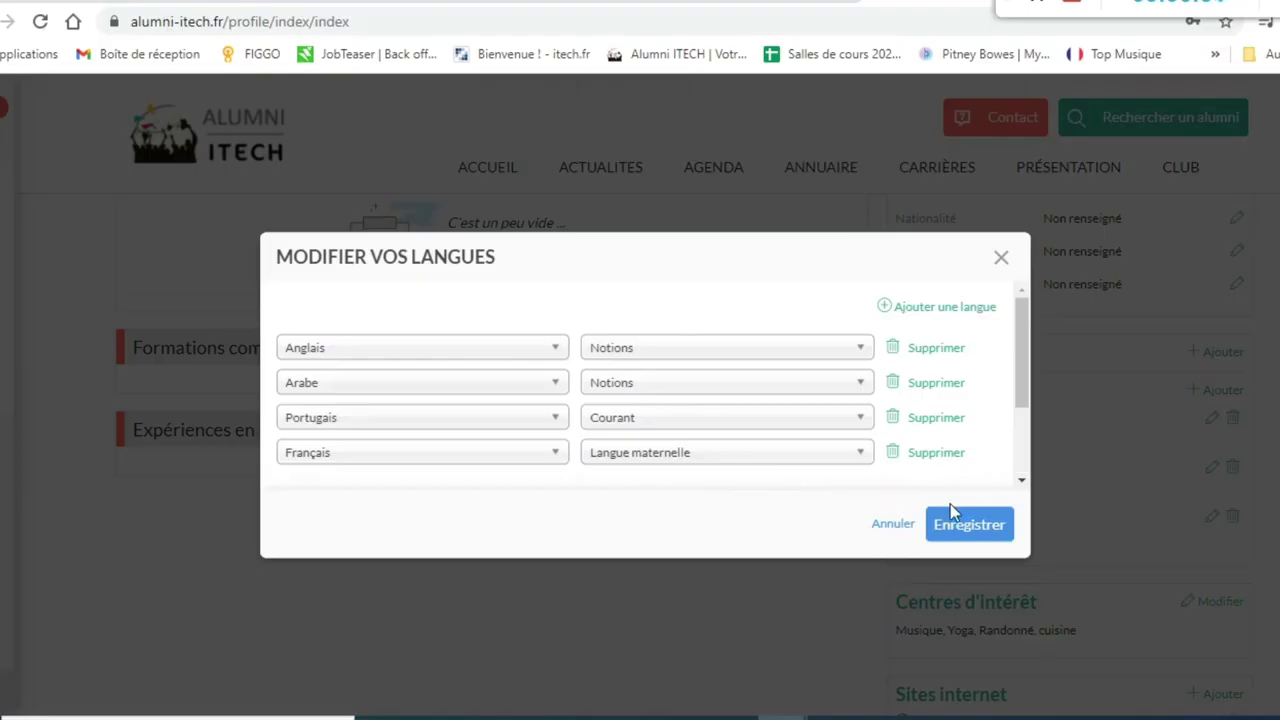
left_click(952, 517)
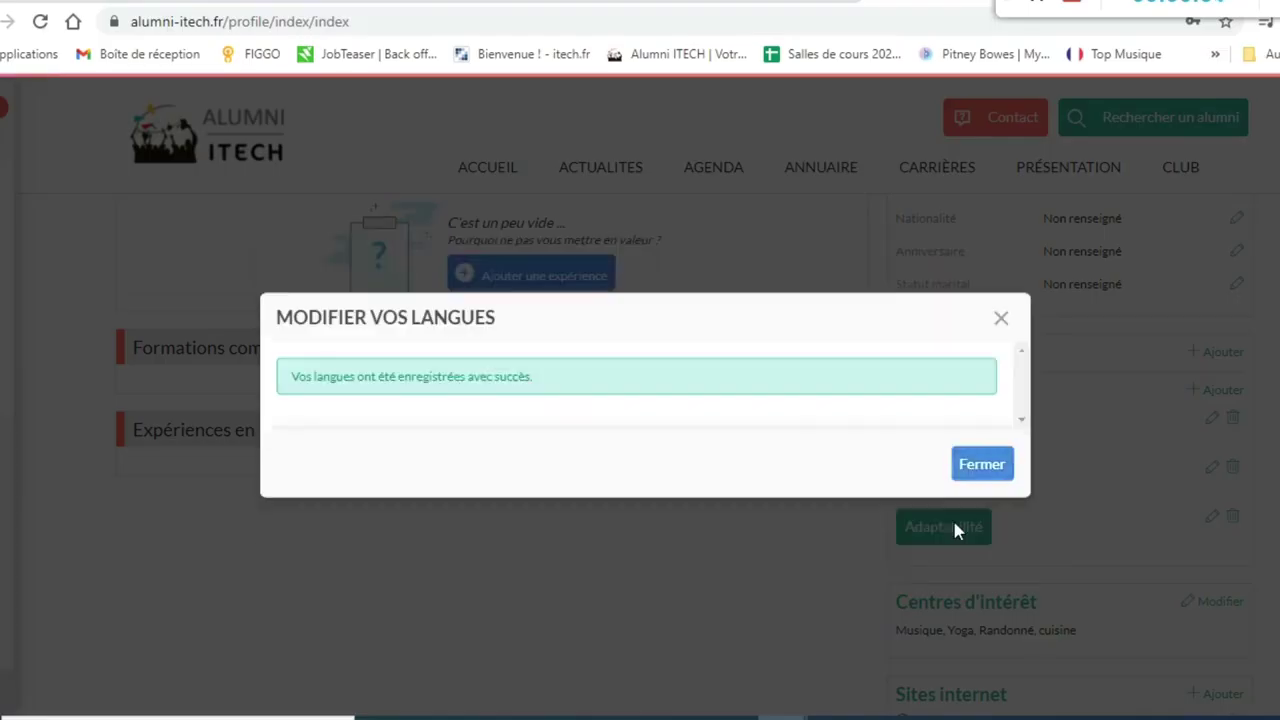
left_click(984, 468)
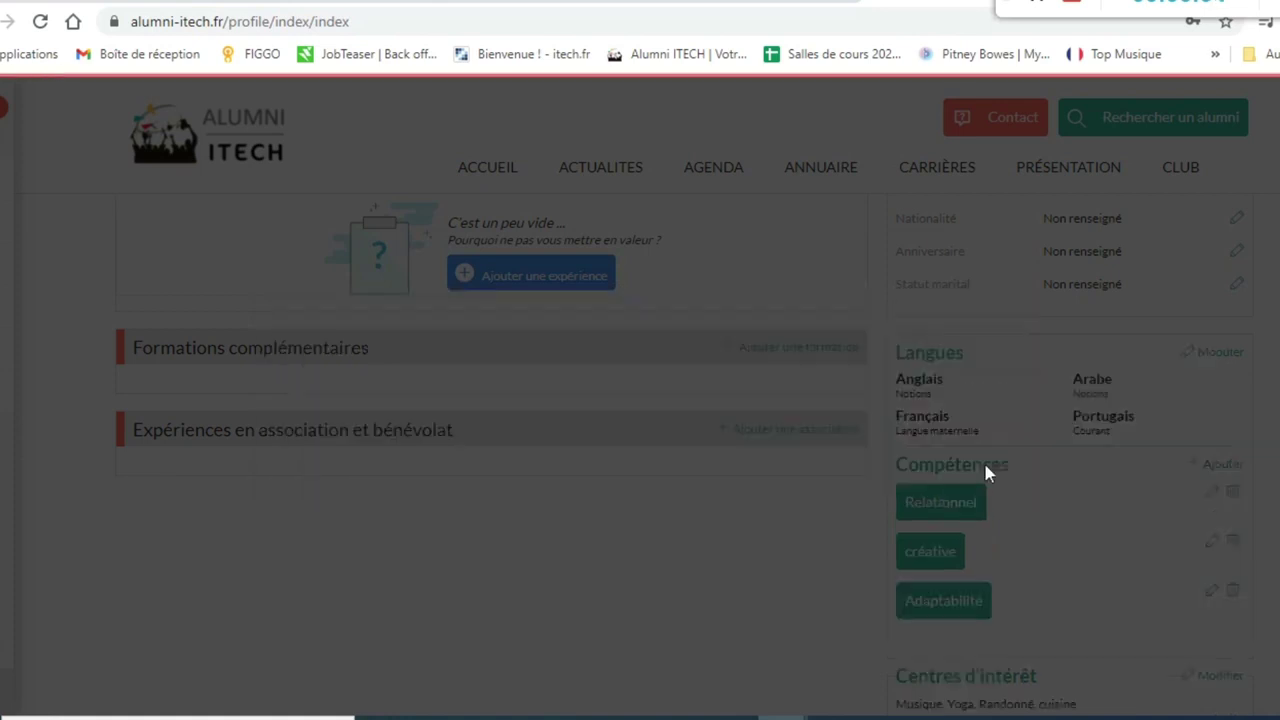
- Choose Française as the nationality from the 'fran' search results
scroll(1024, 470, "up", 3)
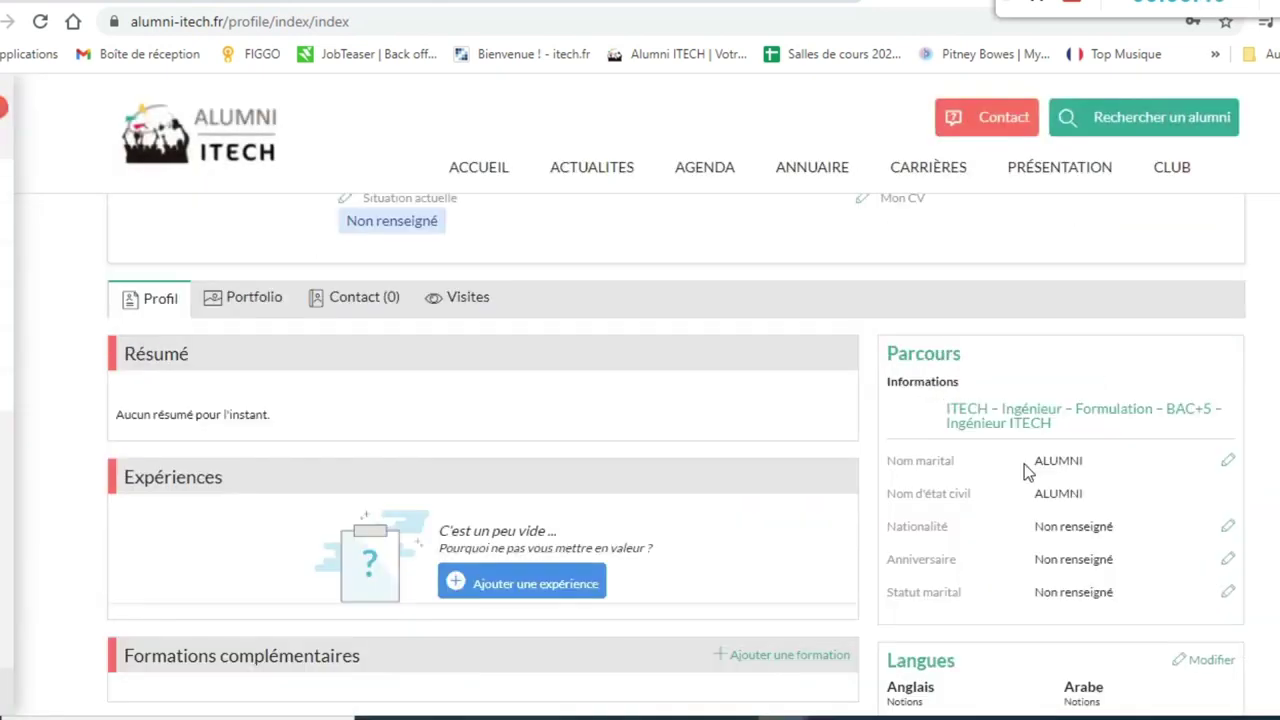
left_click(1230, 530)
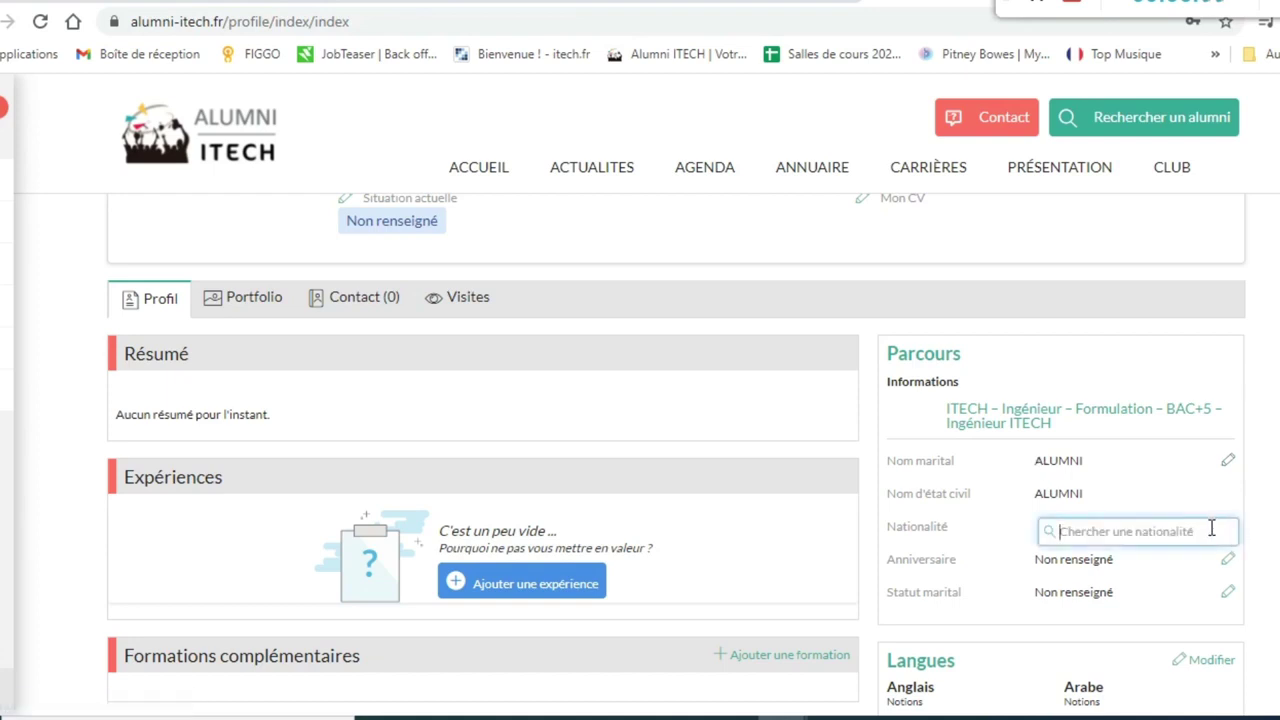
type("natio")
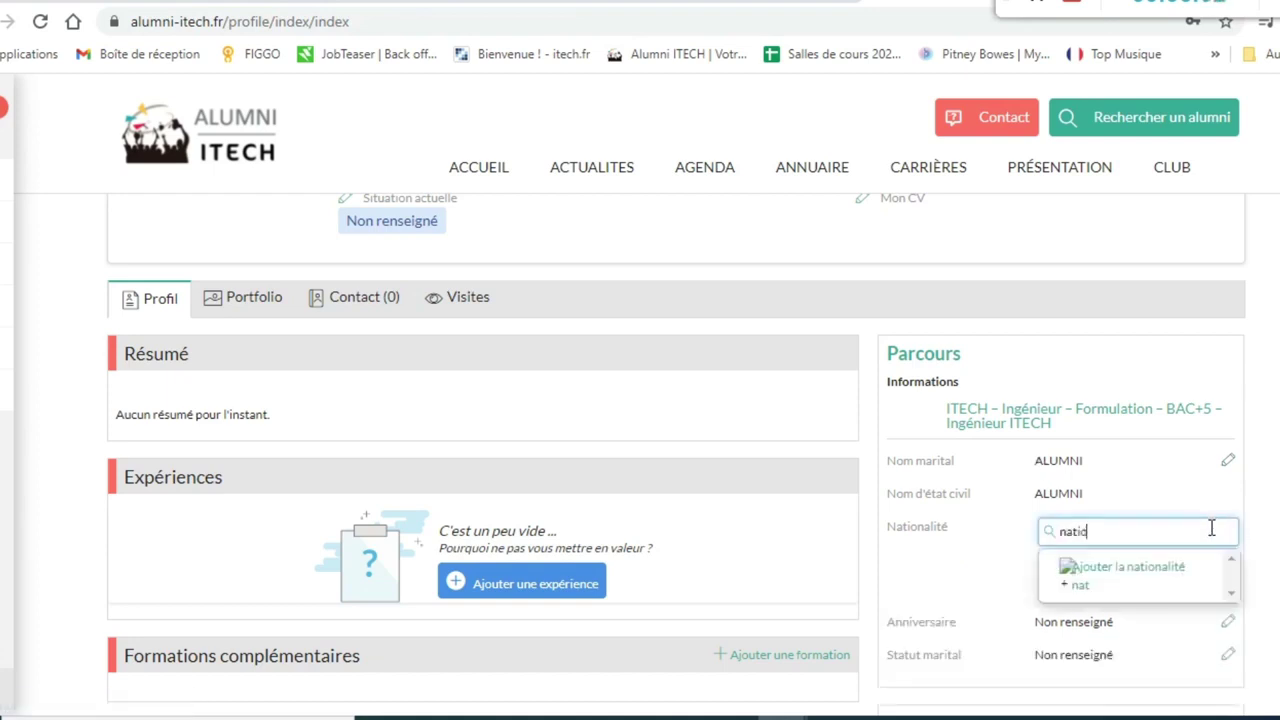
key("BackSpace")
type("fran")
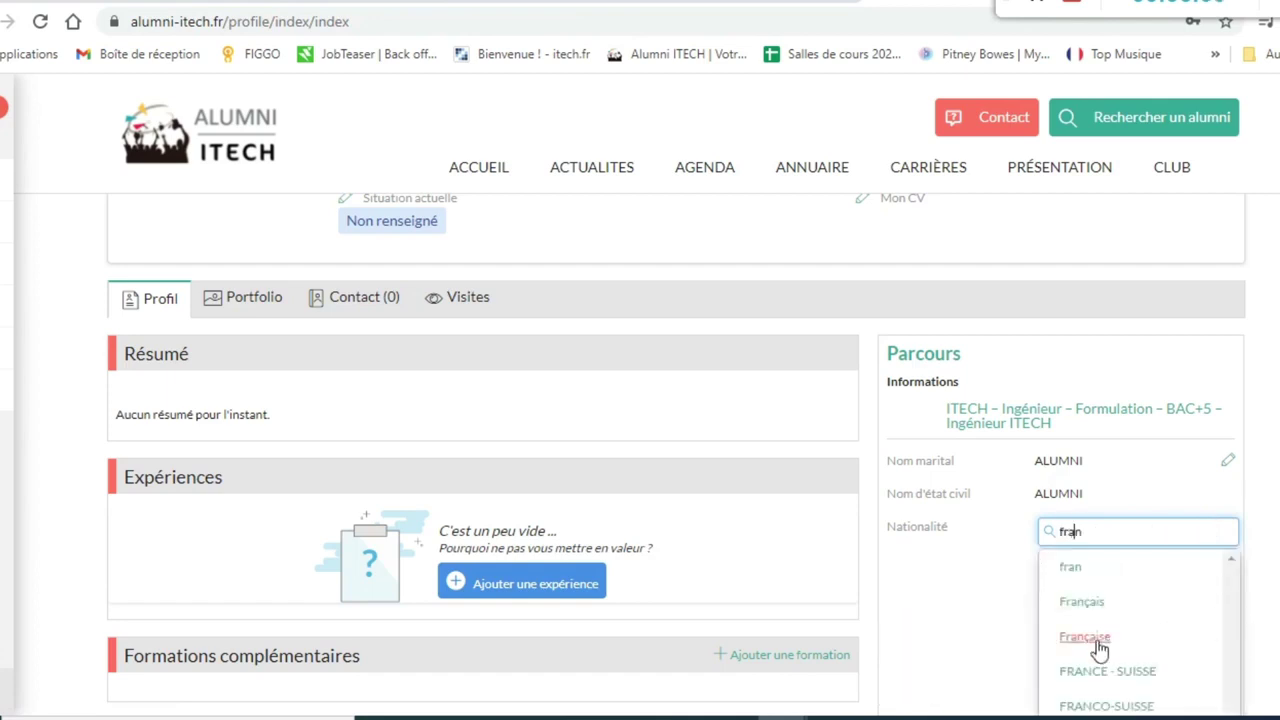
left_click(1090, 638)
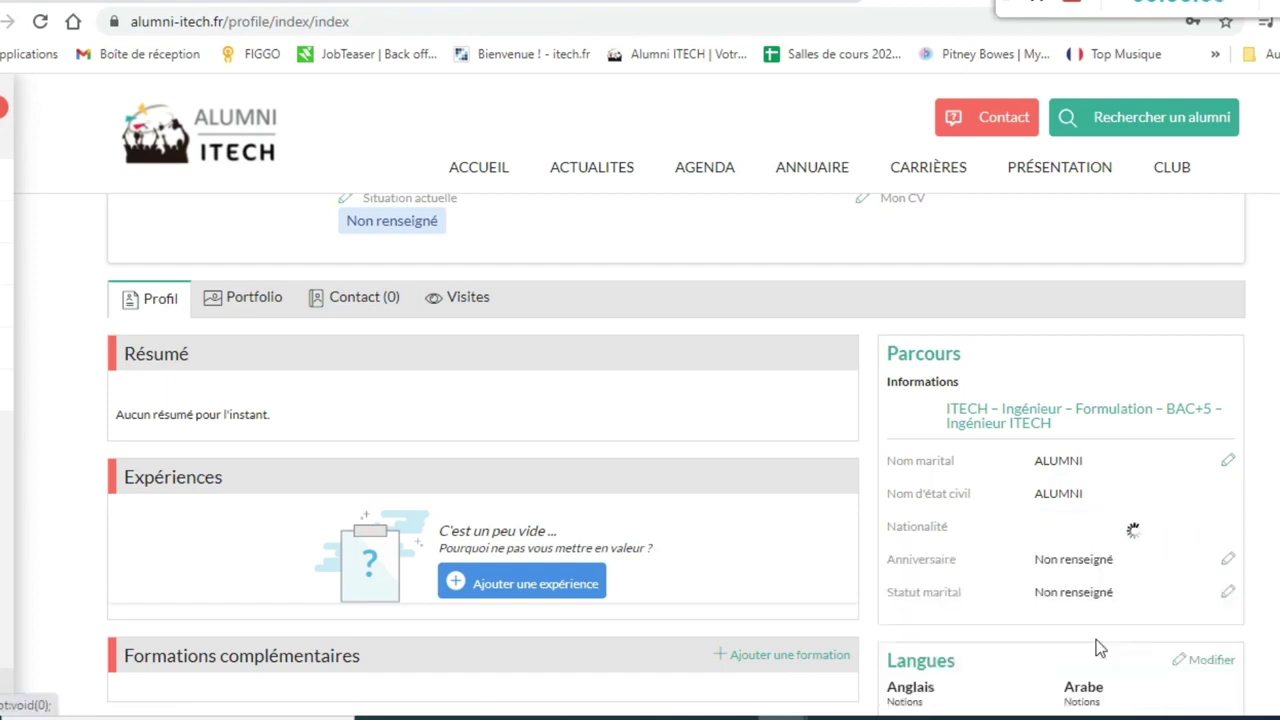
left_click(1228, 561)
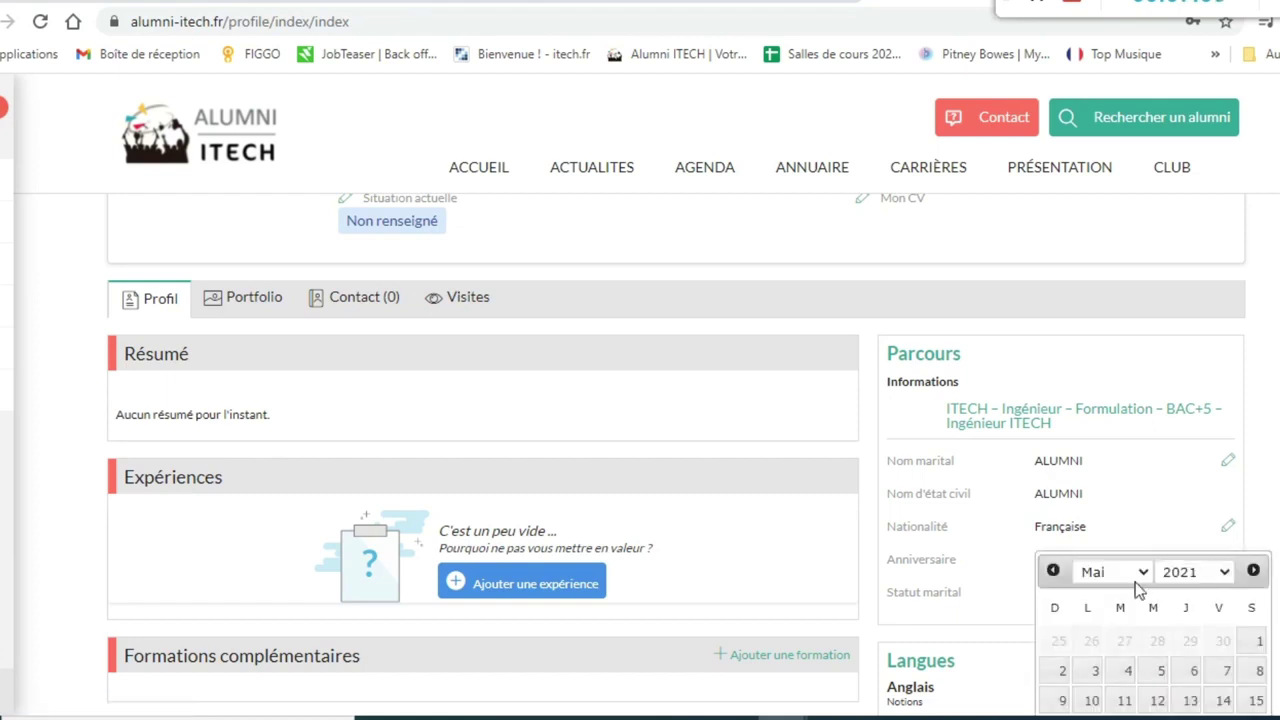
scroll(1136, 585, "down", 2)
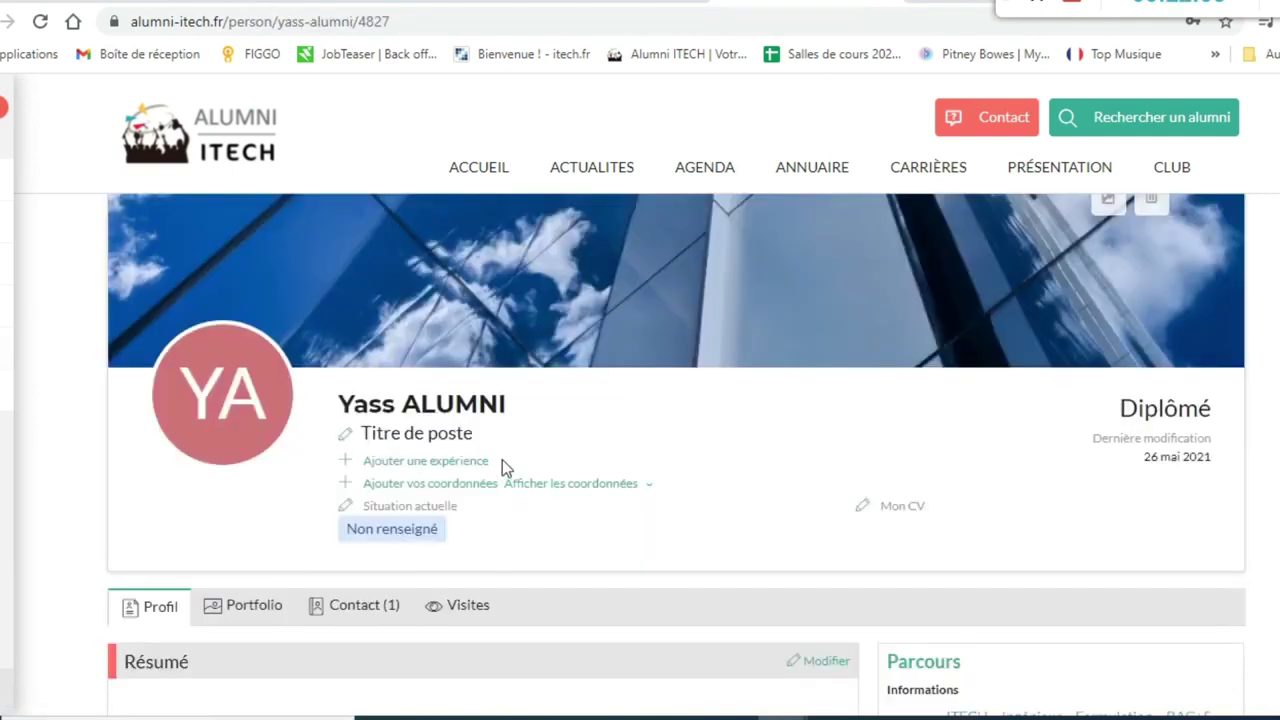
- Set the job title to 'Coordinatrice Alumni' and save a new ITECH LYON work experience
left_click(416, 436)
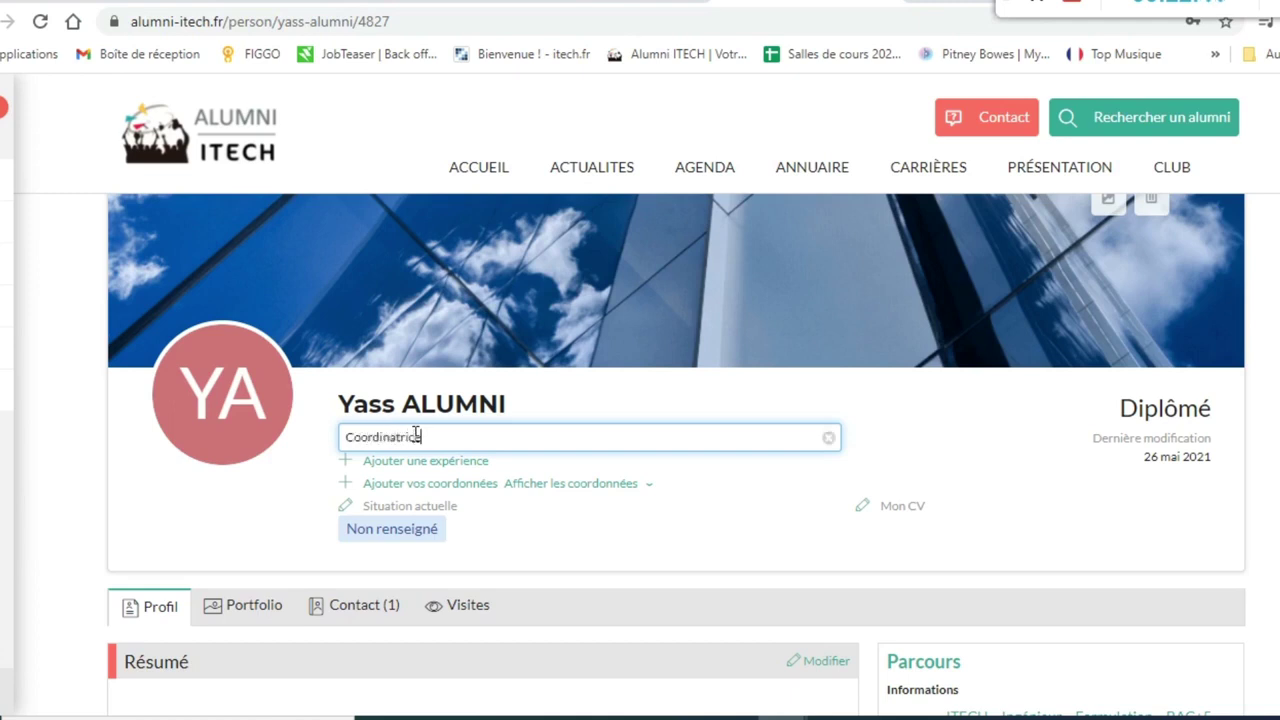
type("Coordinatrice Alumni ITECH")
left_click(449, 461)
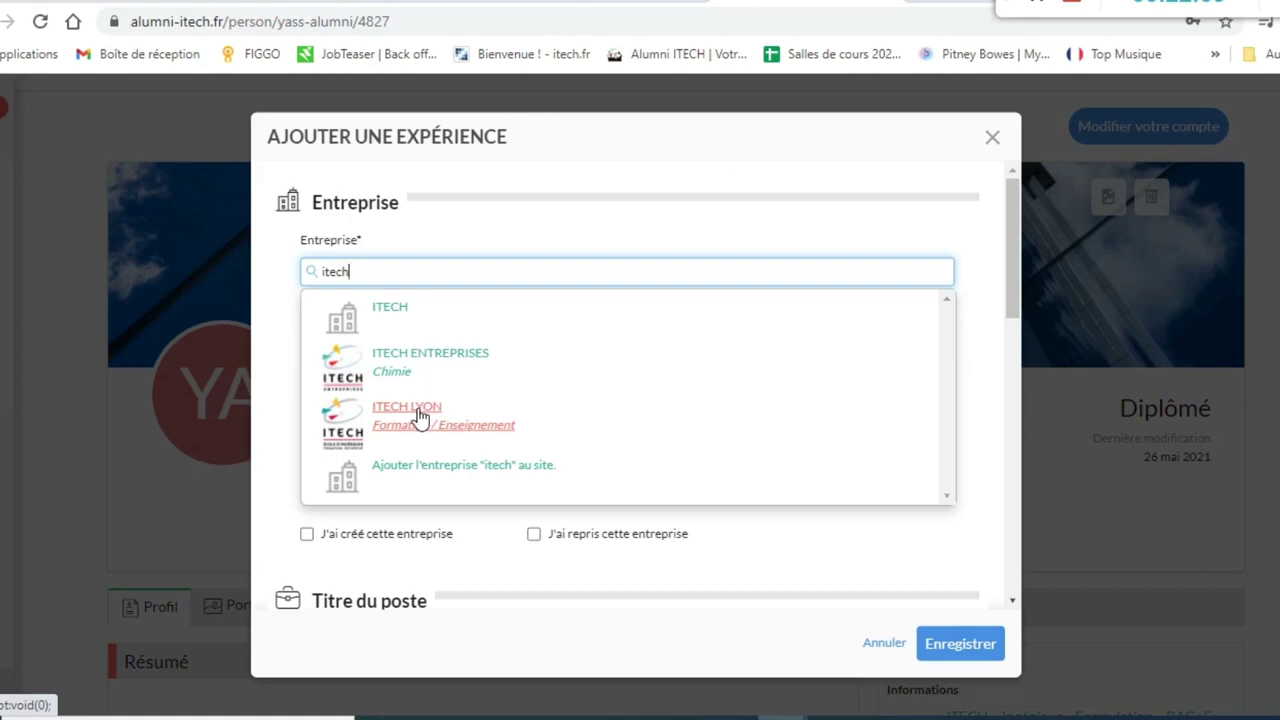
left_click(418, 412)
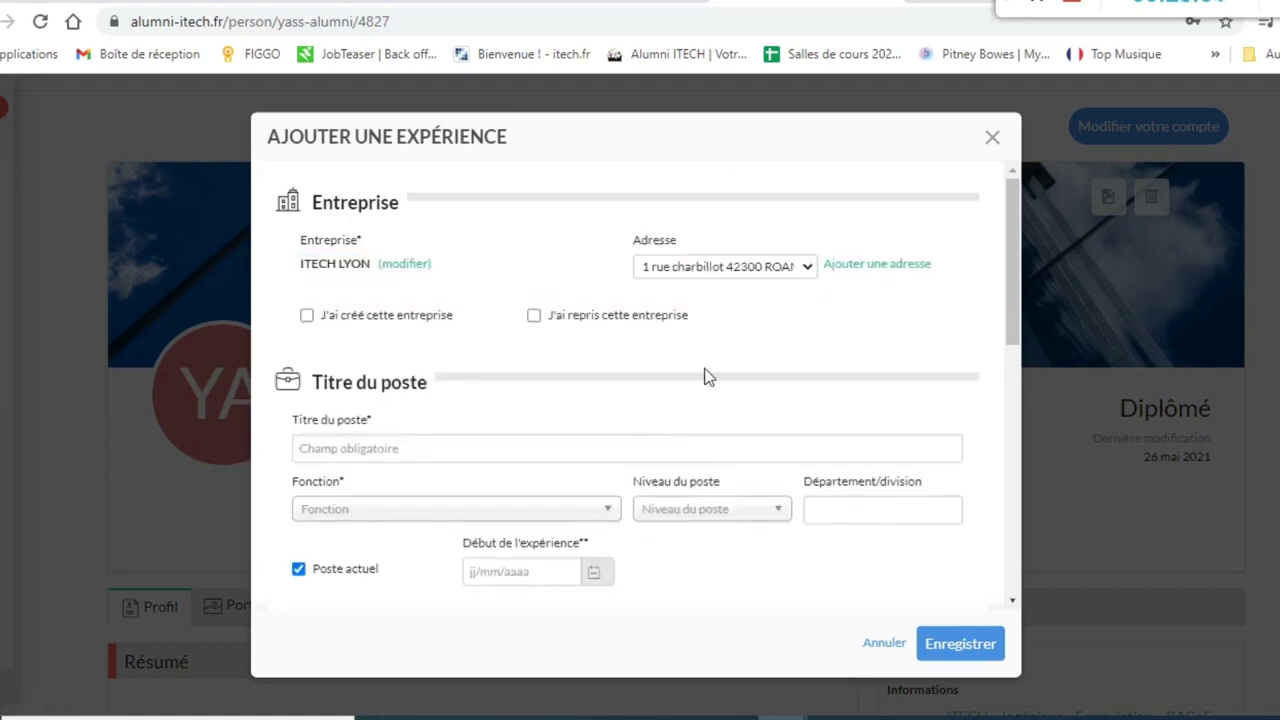
scroll(880, 450, "down", 10)
left_click(965, 648)
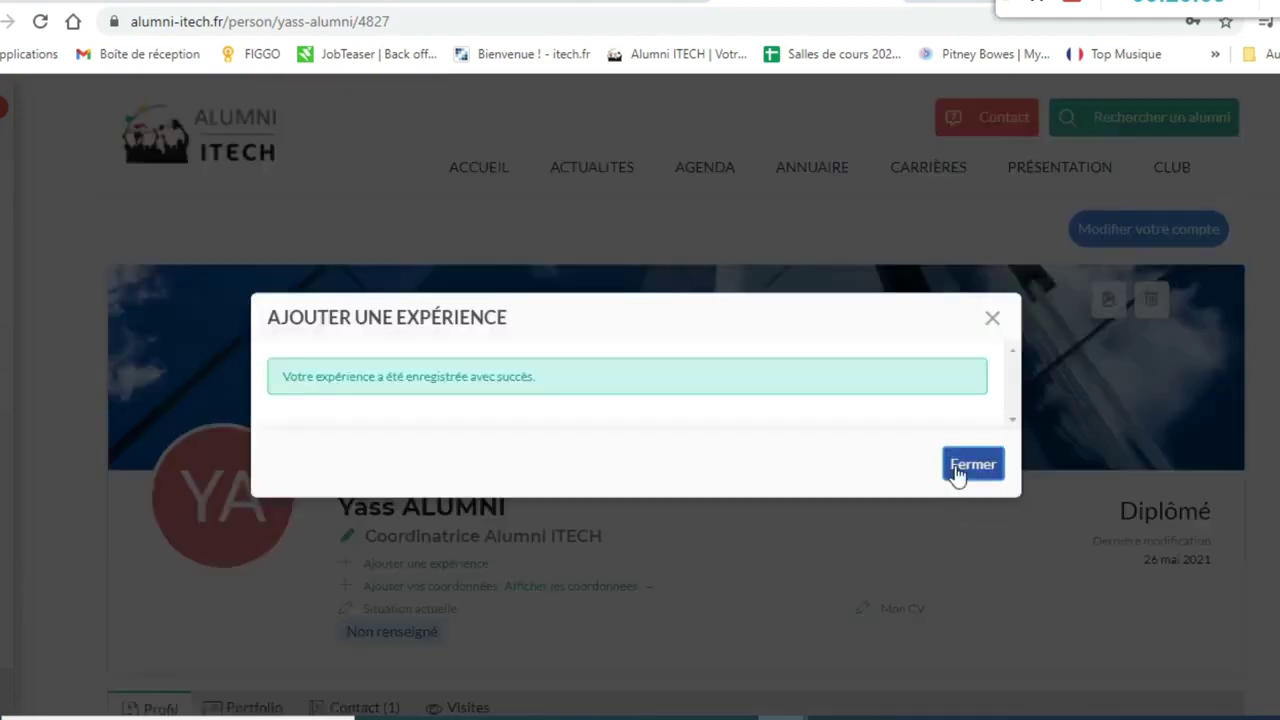
left_click(955, 471)
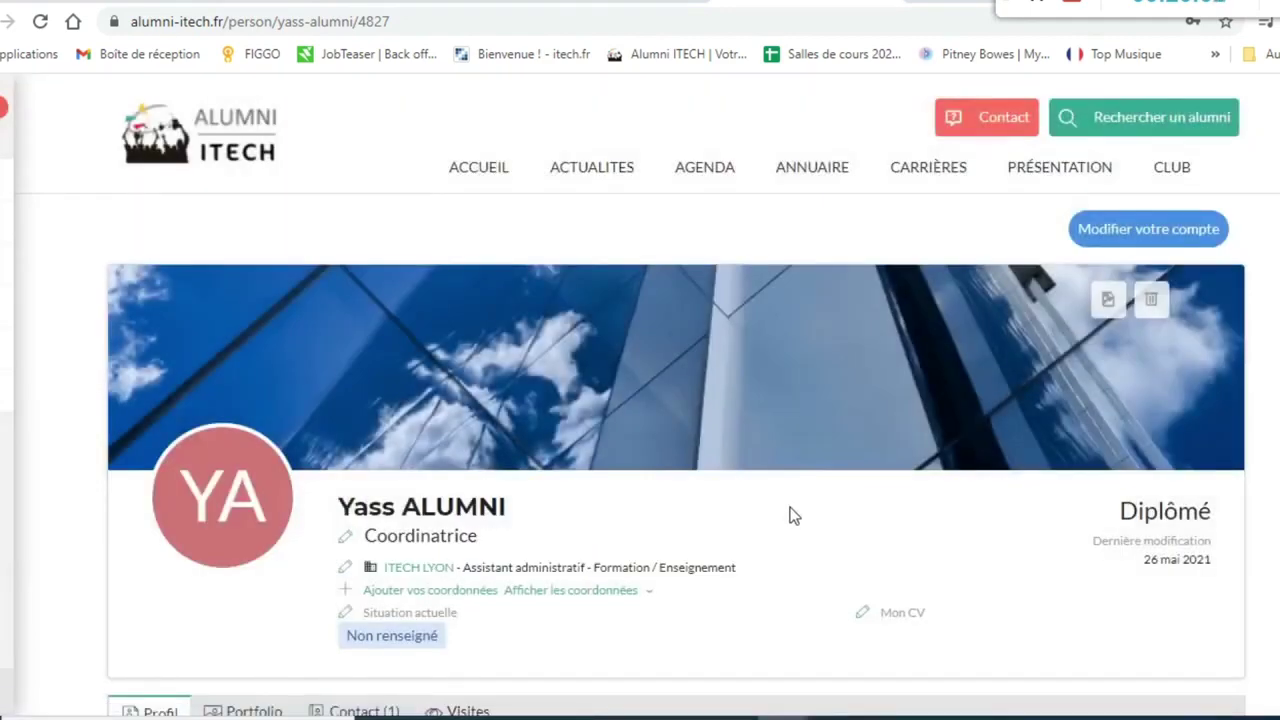
scroll(640, 505, "down", 2)
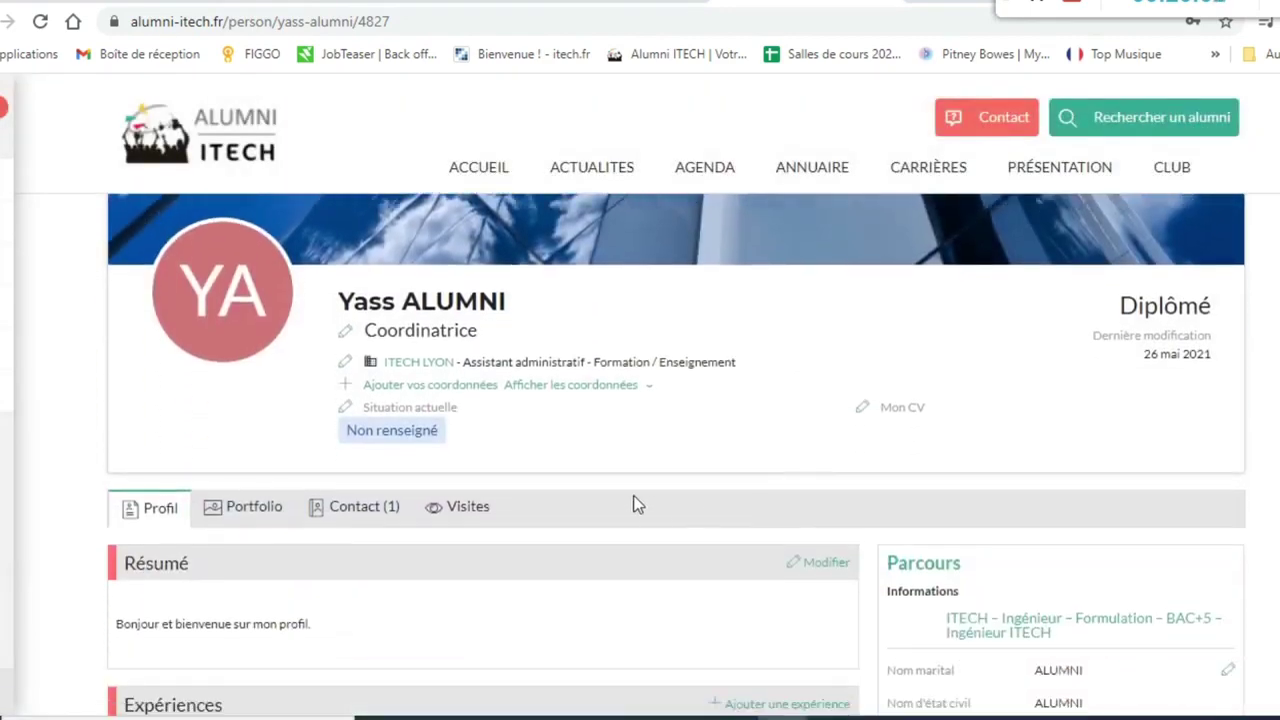
- Show and hide the contact details, then bring up the Modifier votre CV dialog
left_click(550, 387)
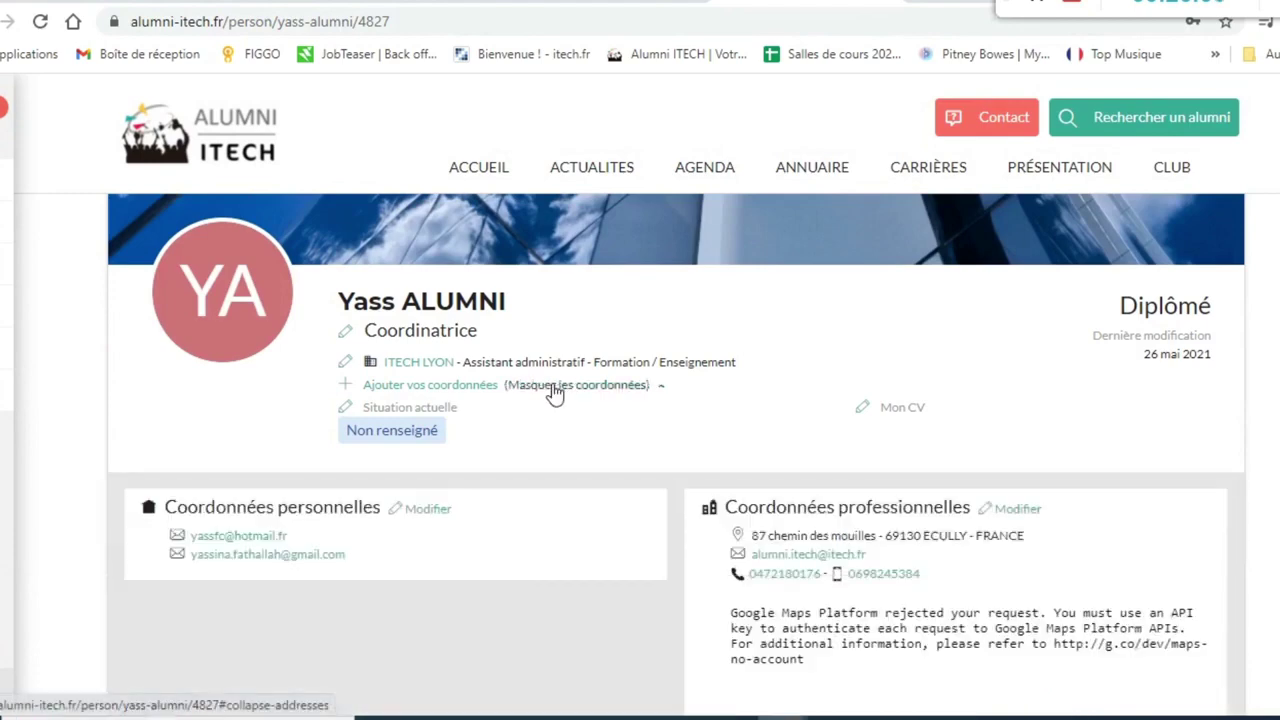
left_click(555, 392)
scroll(700, 350, "down", 1)
left_click(866, 309)
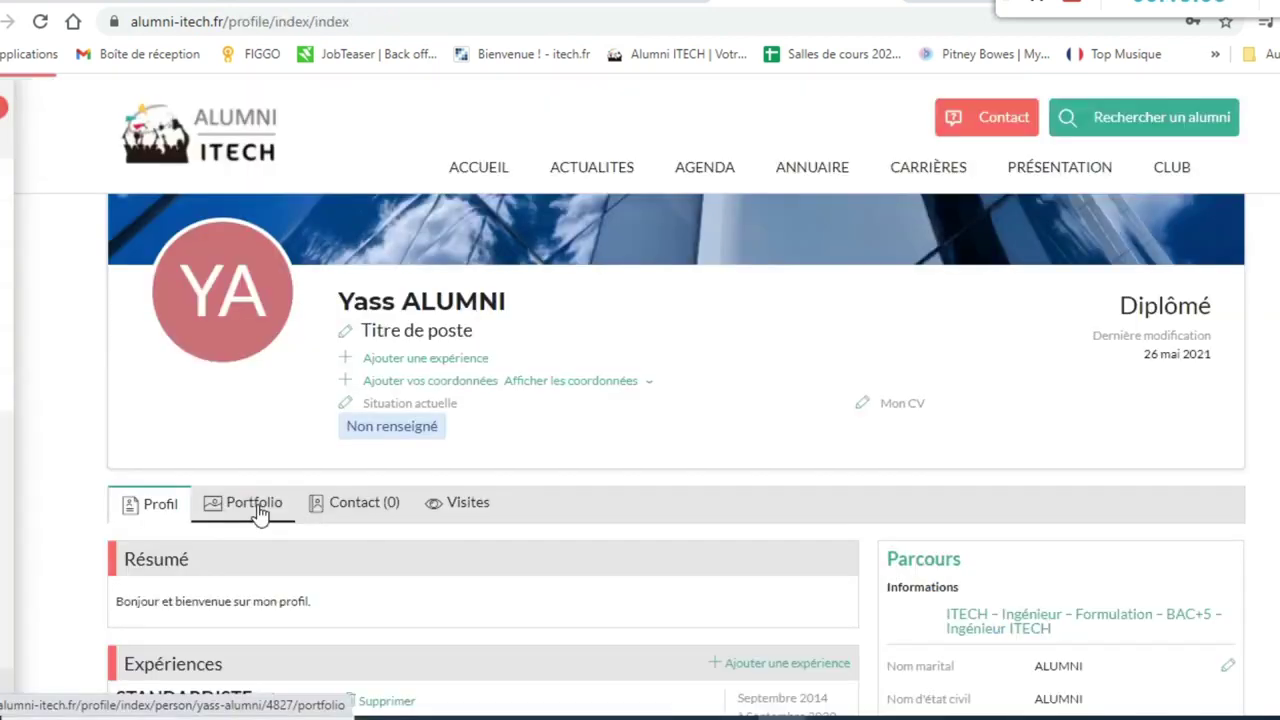
- View the empty Portfolio section and cancel the Ajouter un média form without adding anything
left_click(258, 512)
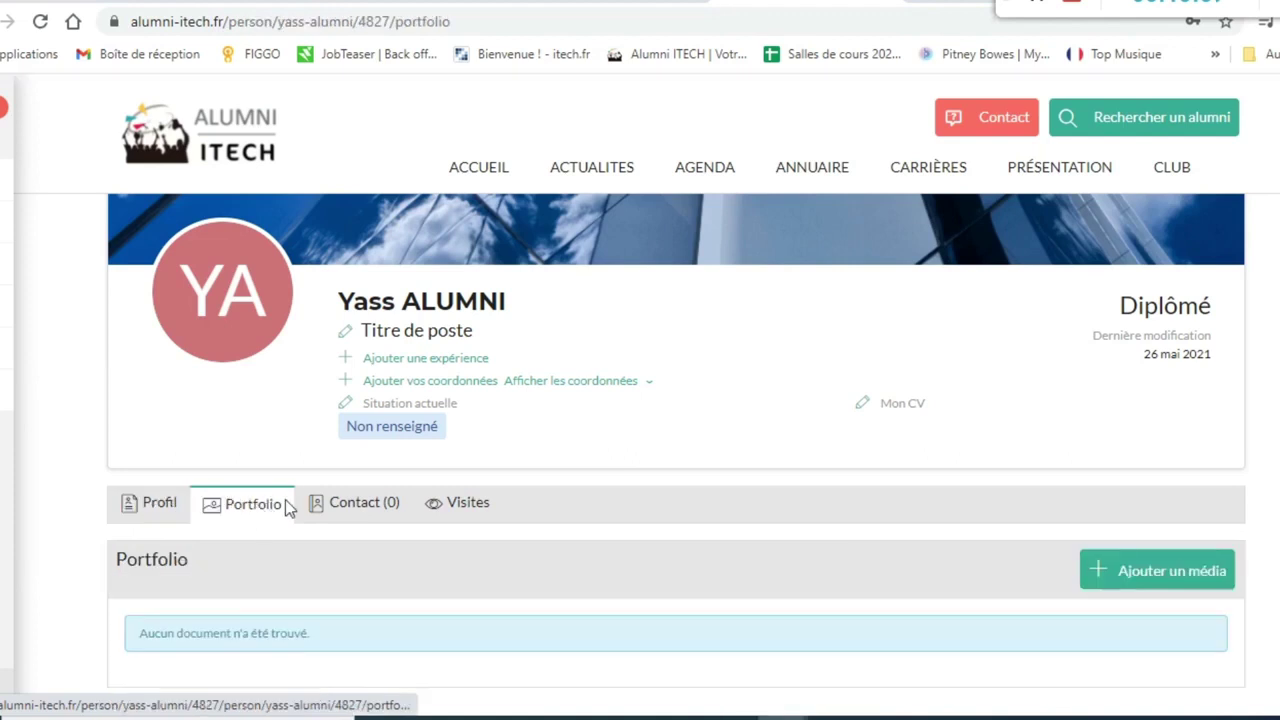
scroll(500, 500, "down", 2)
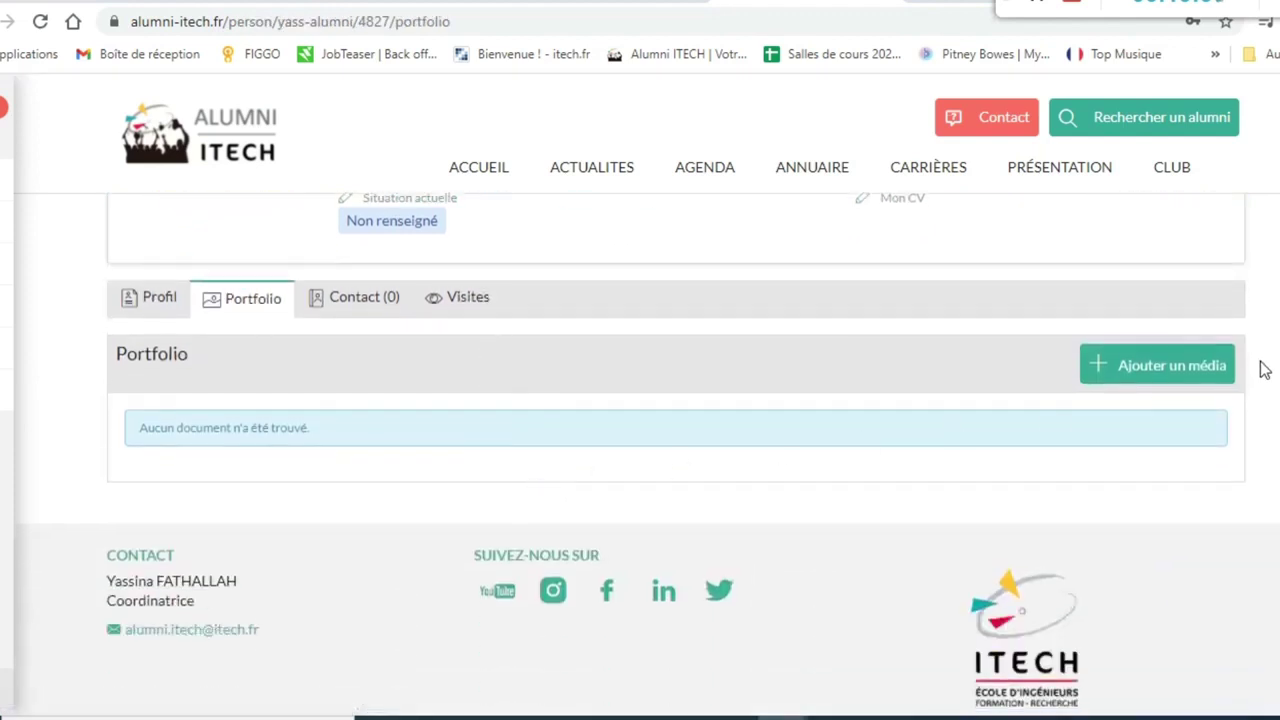
left_click(1210, 368)
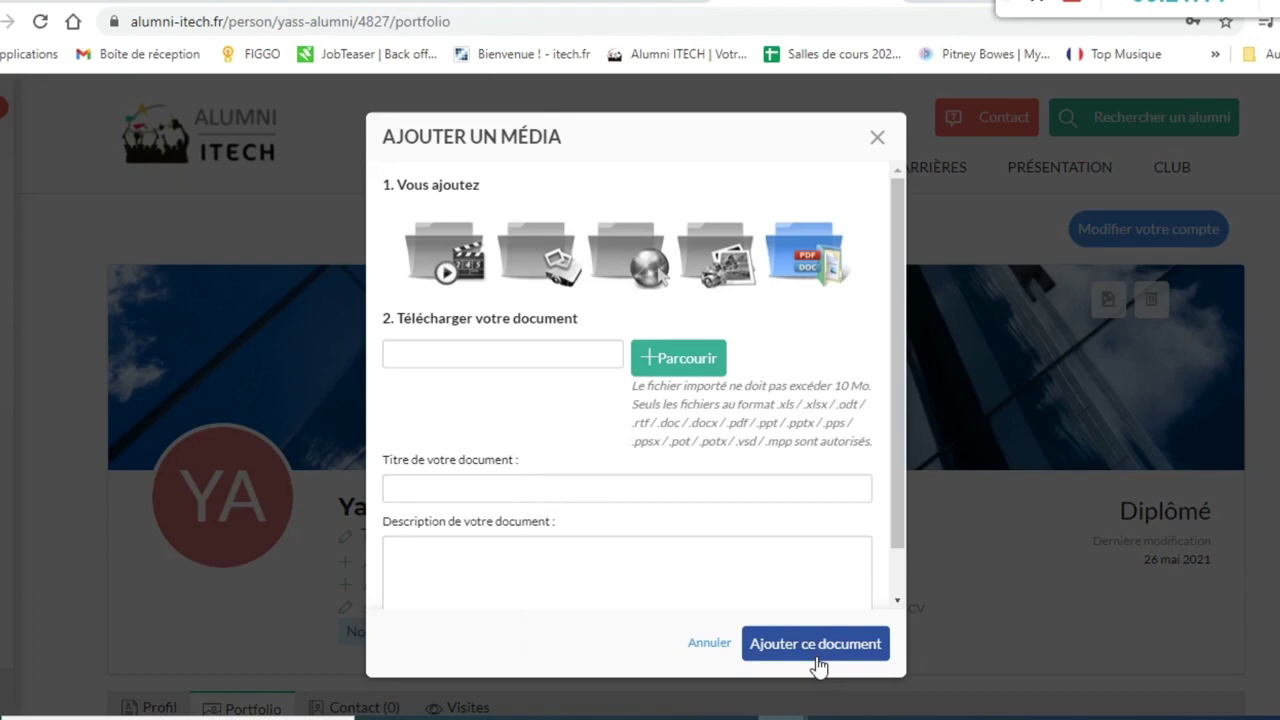
left_click(877, 137)
scroll(892, 245, "down", 2)
left_click(357, 500)
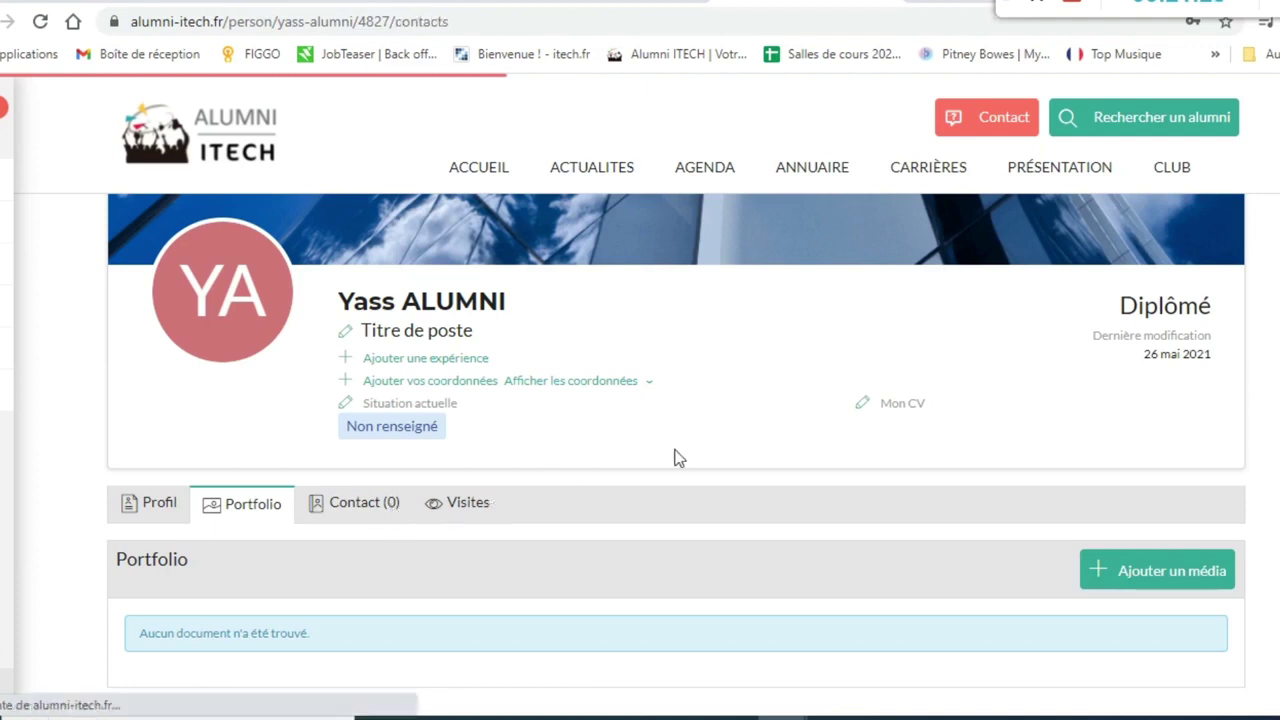
- Send a contact request to the staff member found by searching their name
scroll(677, 451, "down", 2)
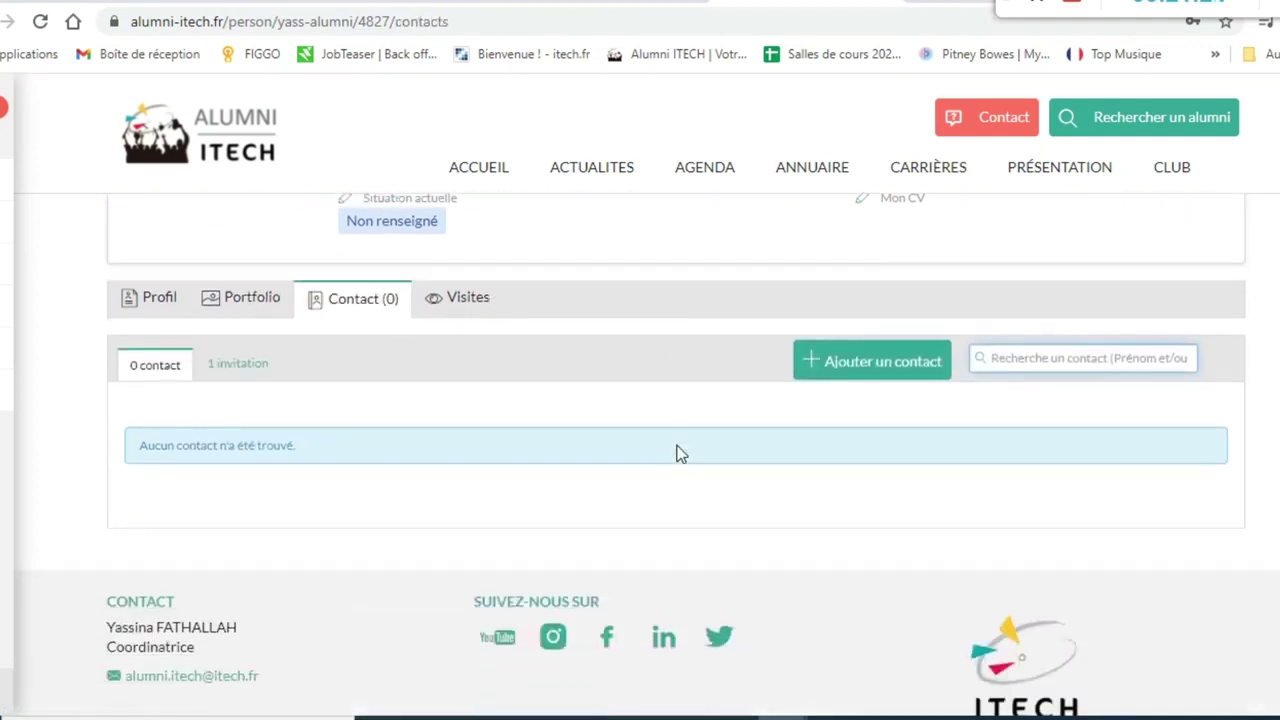
left_click(862, 375)
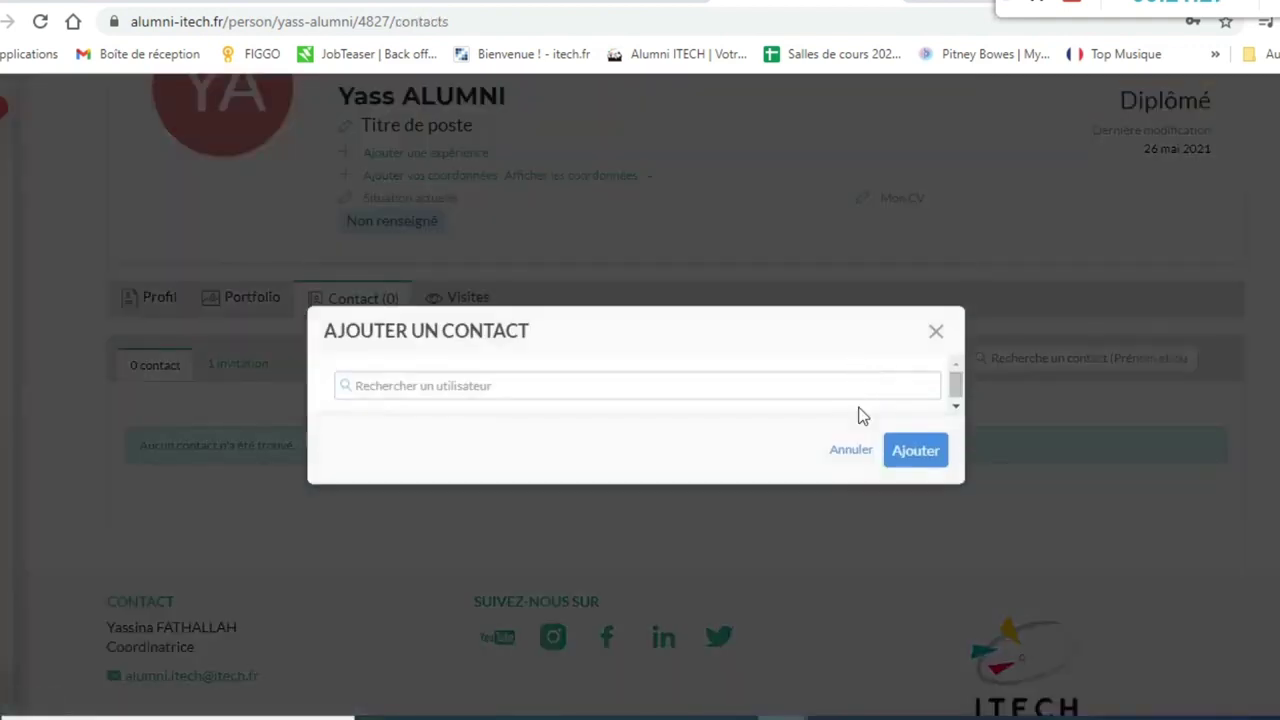
left_click(723, 386)
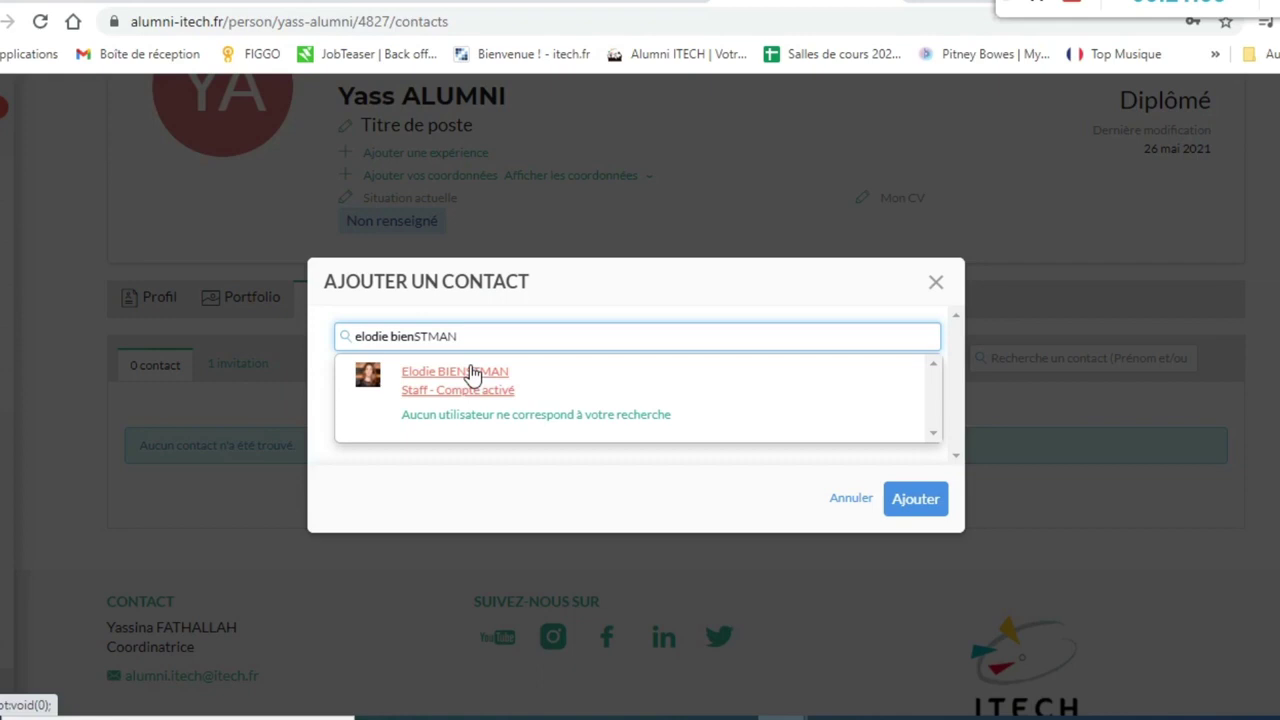
left_click(470, 370)
left_click(920, 449)
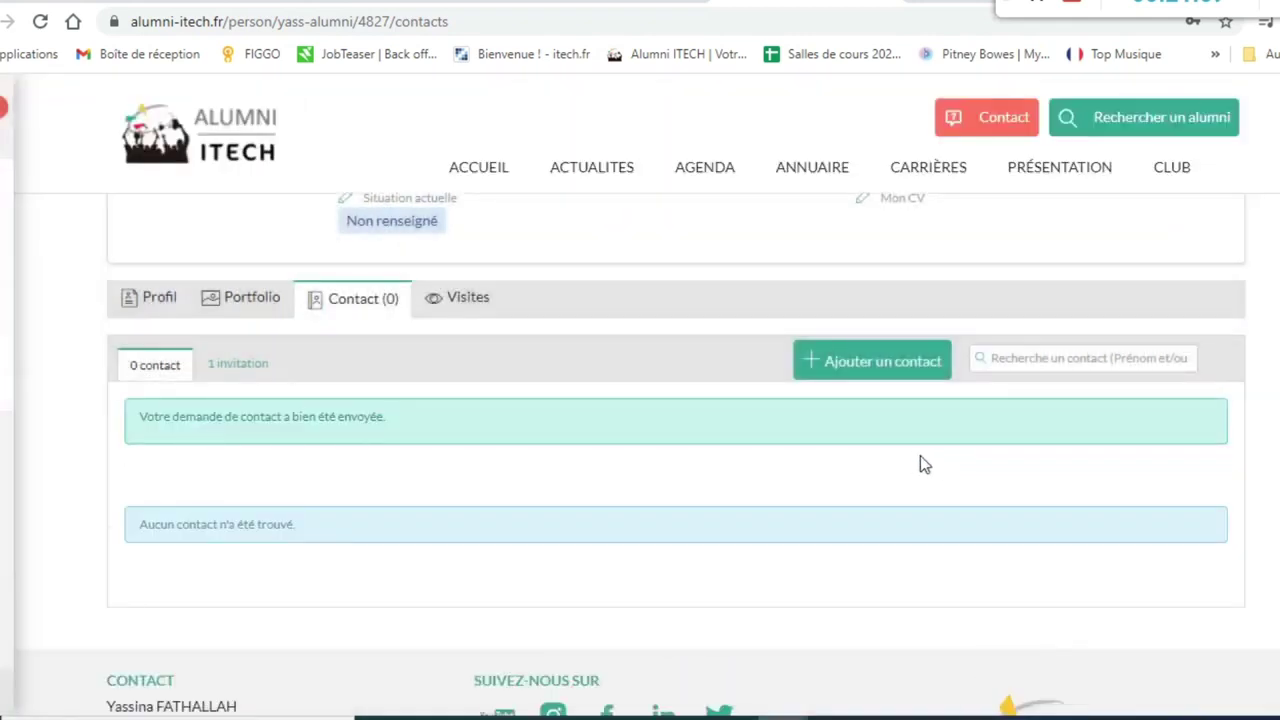
- Accept the pending contact invitation and confirm it
left_click(236, 366)
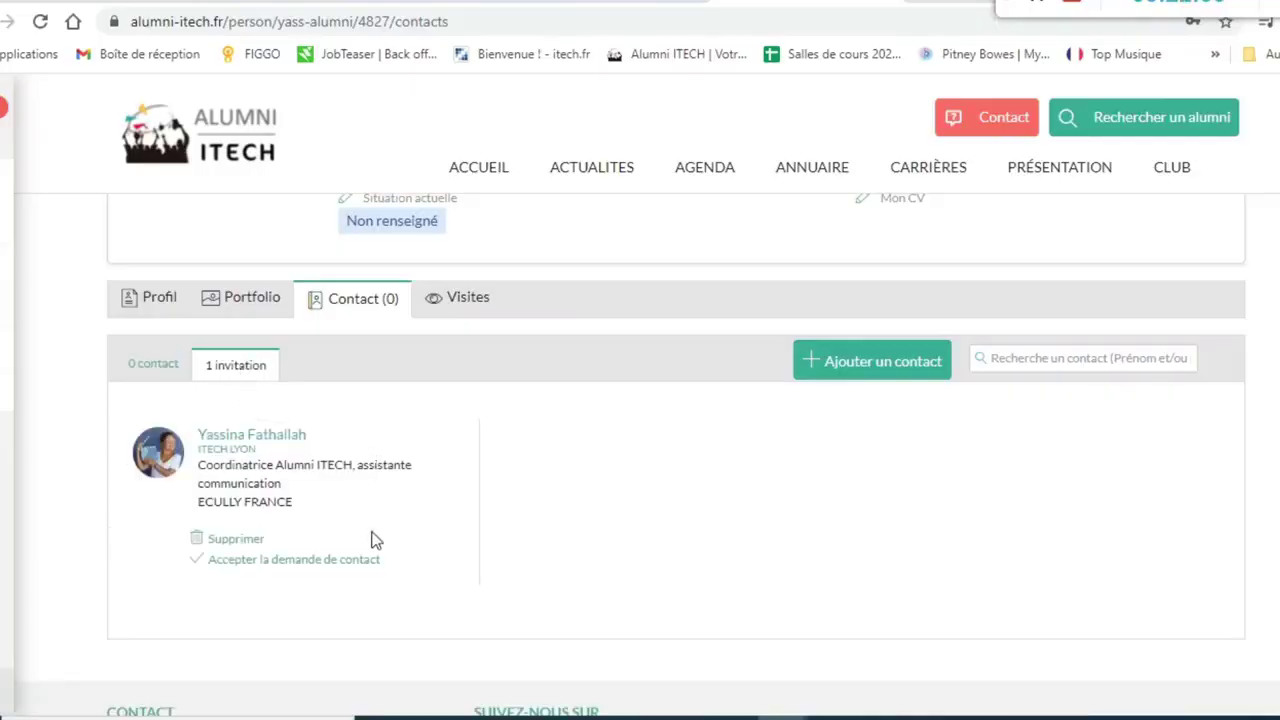
left_click(335, 566)
left_click(697, 432)
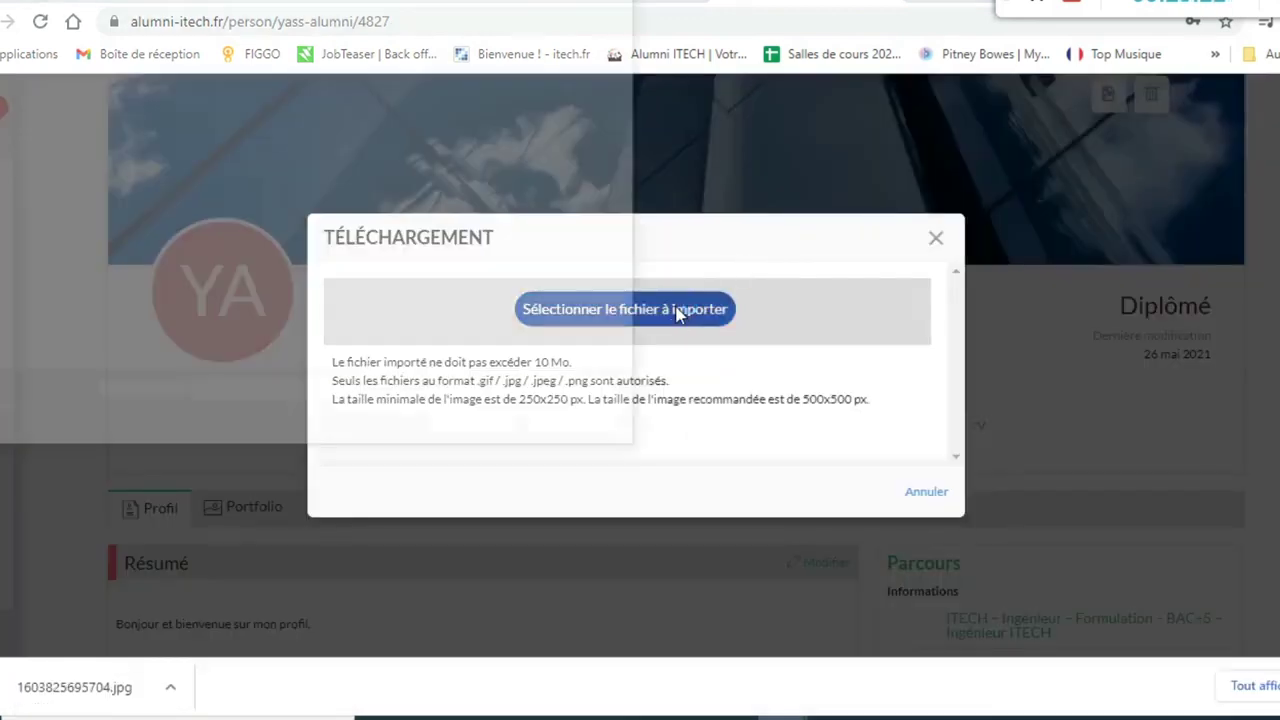
- Upload the portrait 1603825695704.jpg as the profile picture in place of the YA initials
left_click(678, 310)
left_click(212, 165)
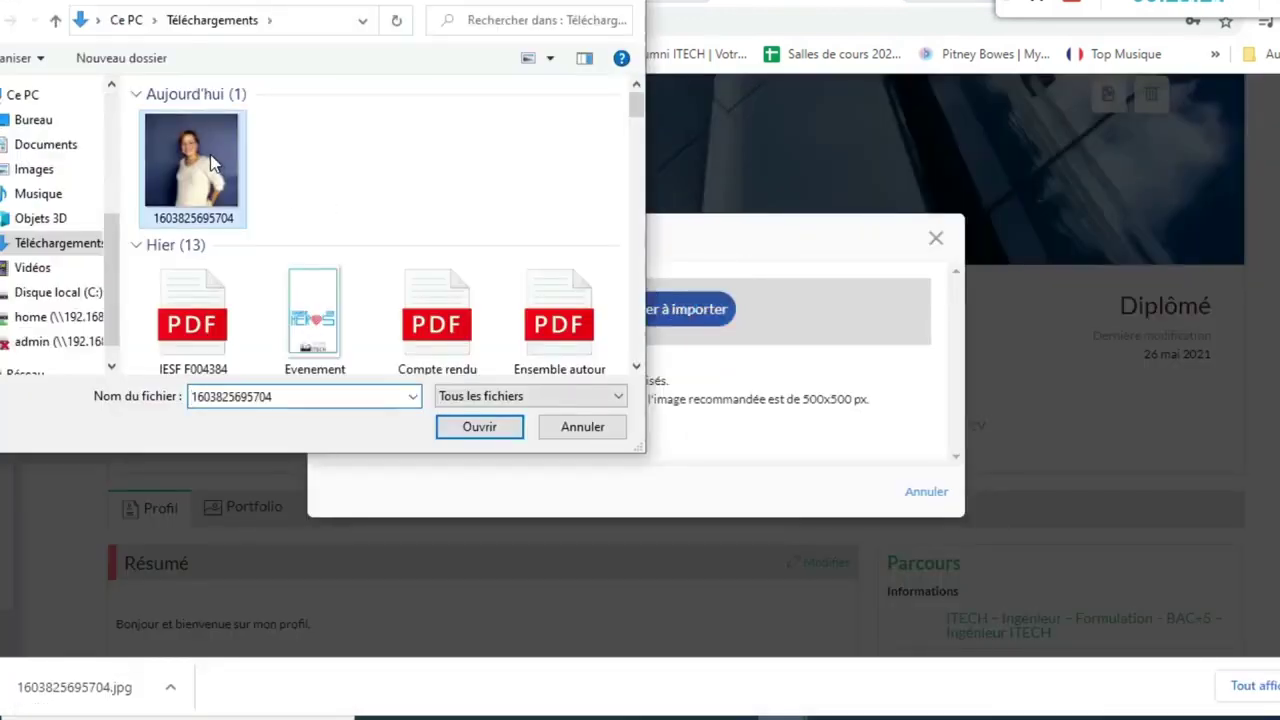
double_click(212, 165)
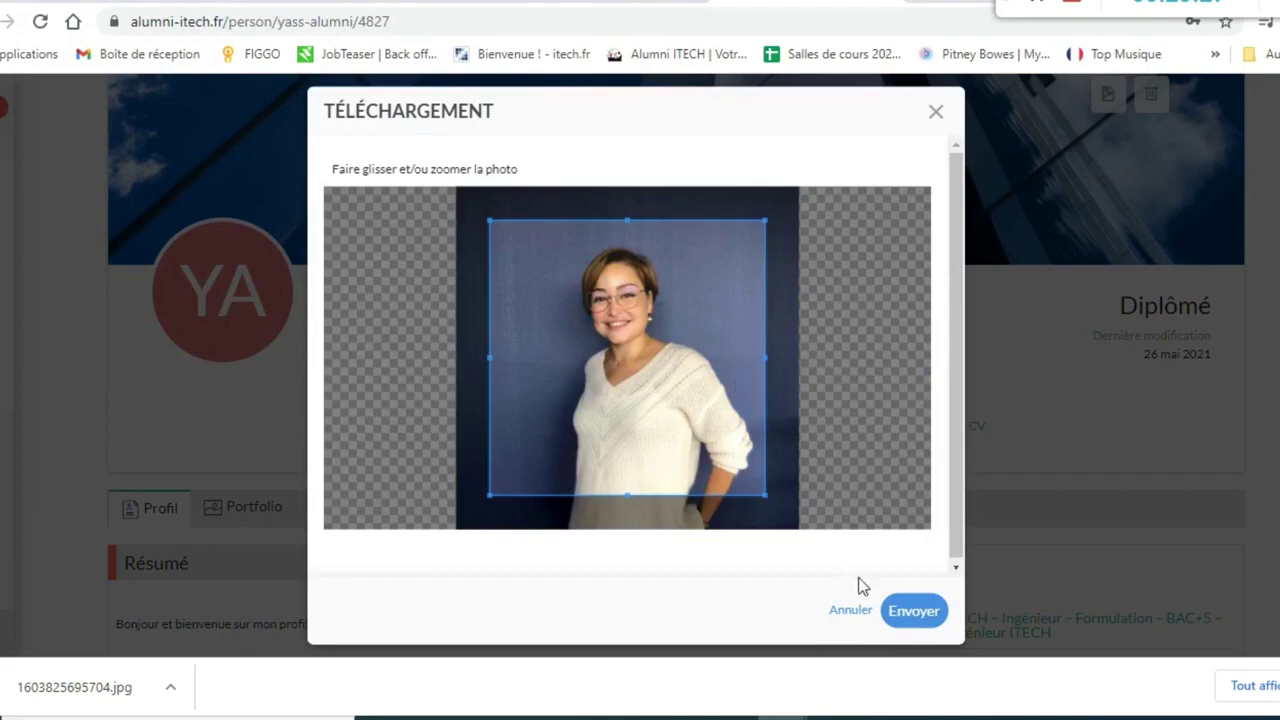
left_click(905, 614)
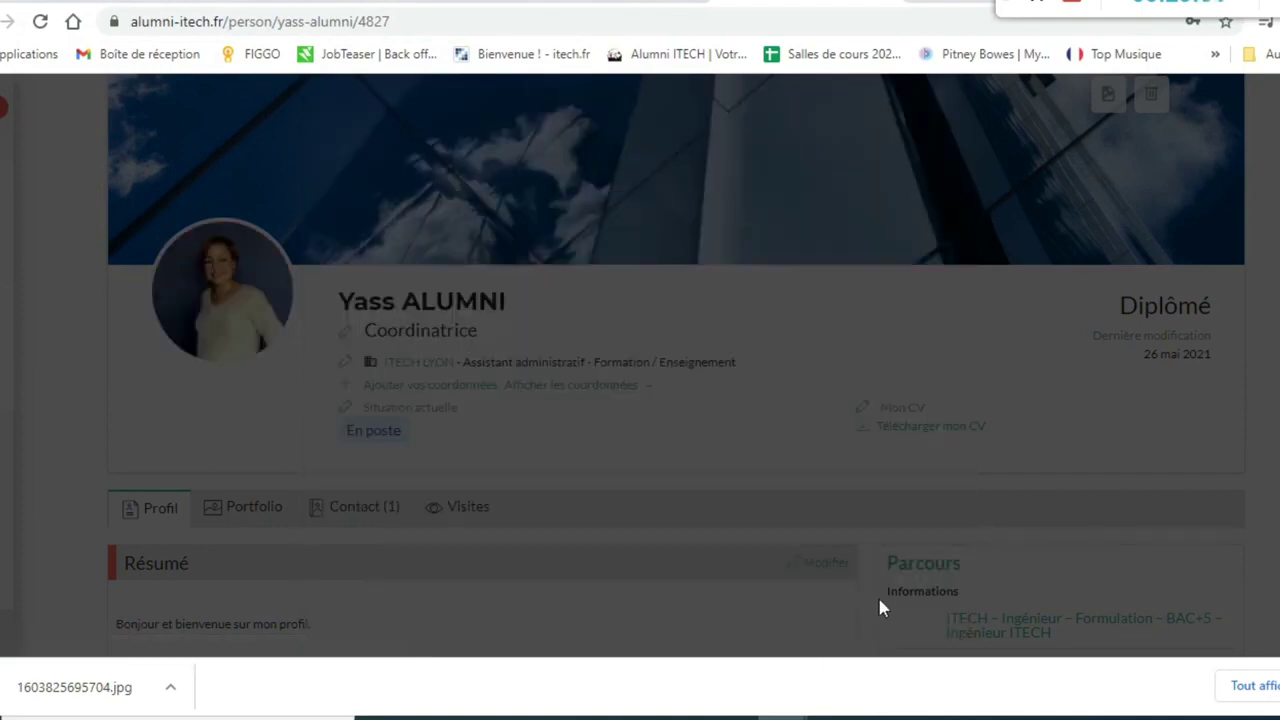
scroll(701, 453, "up", 2)
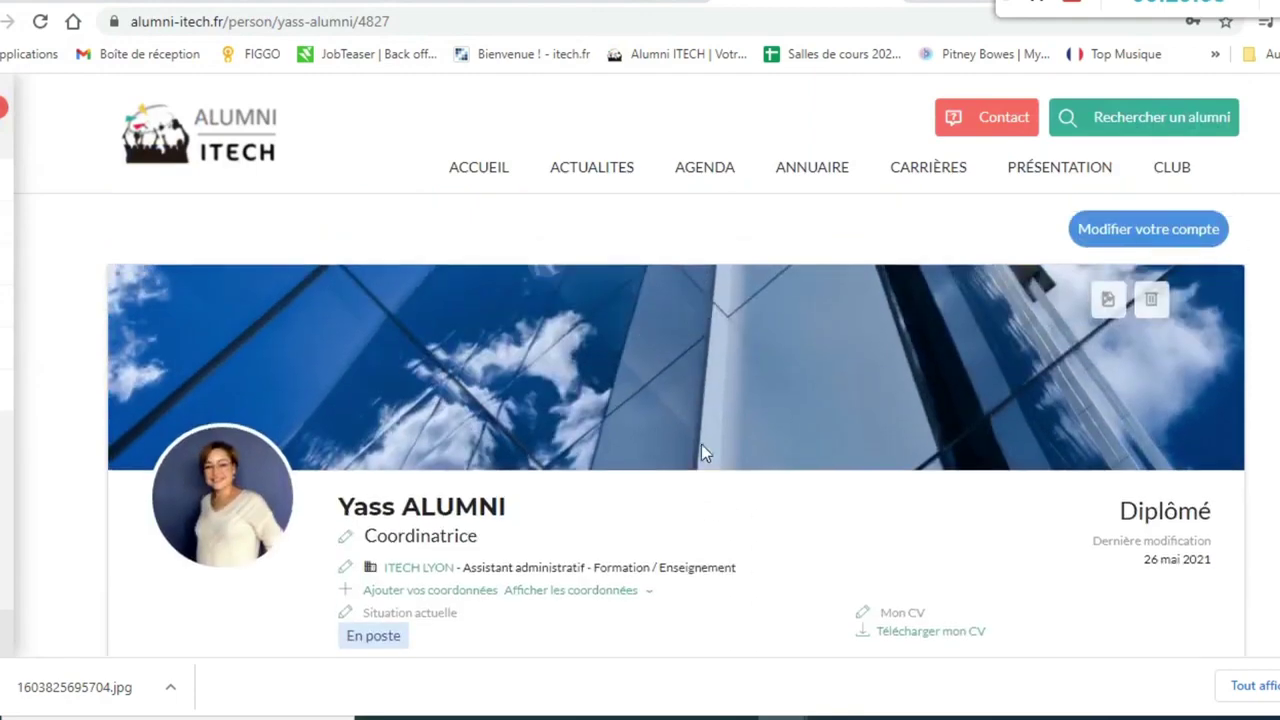
- Upload the purple geometric image as the banner, cropped to span the image's full width
left_click(1108, 300)
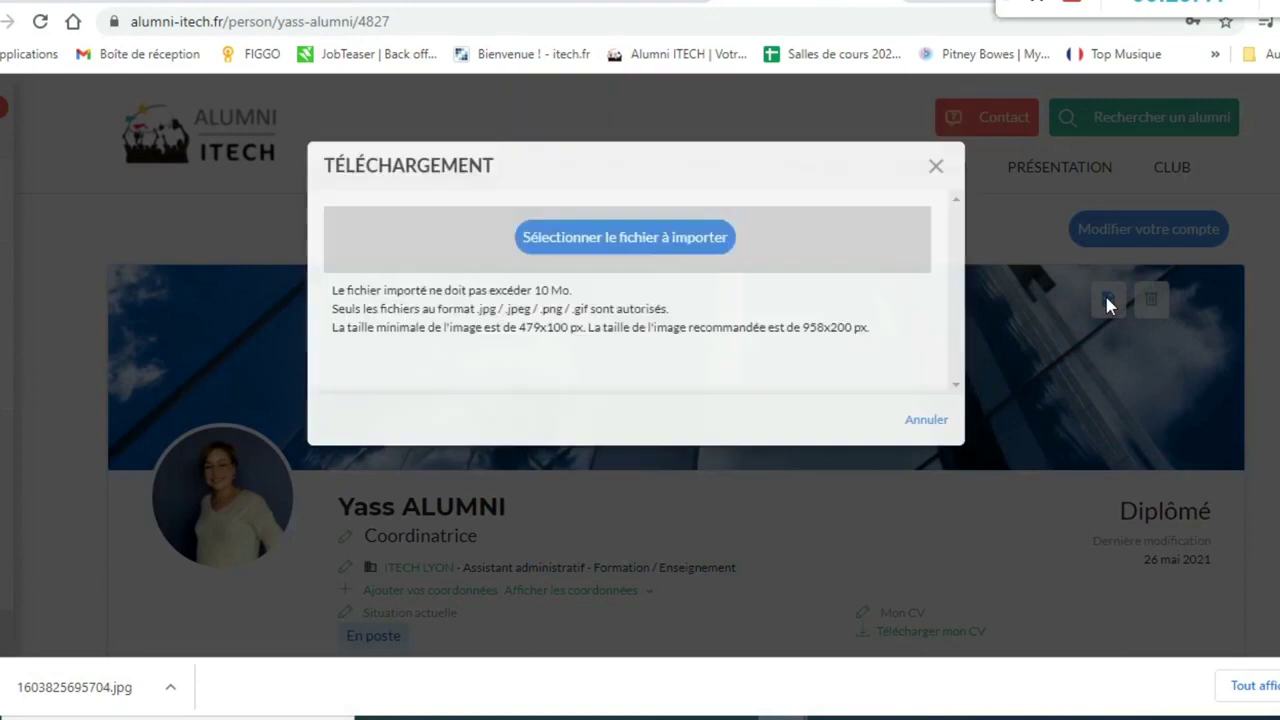
left_click(708, 312)
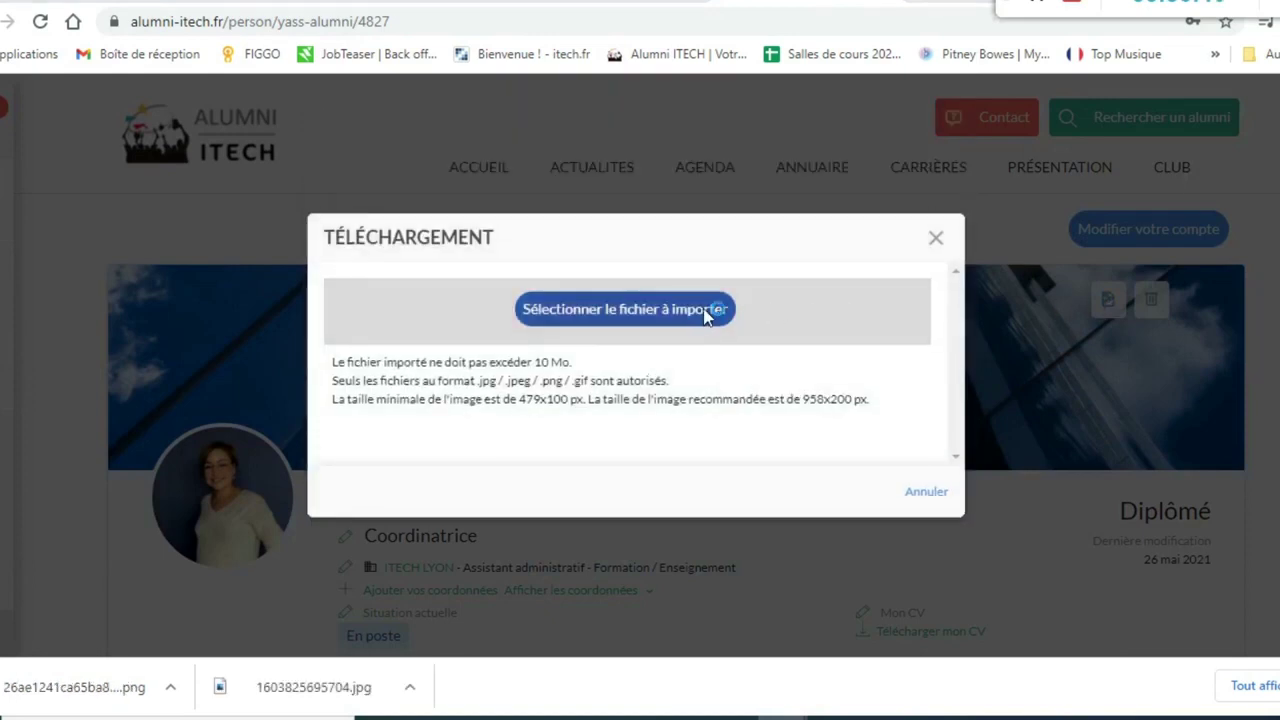
left_click(190, 205)
double_click(190, 205)
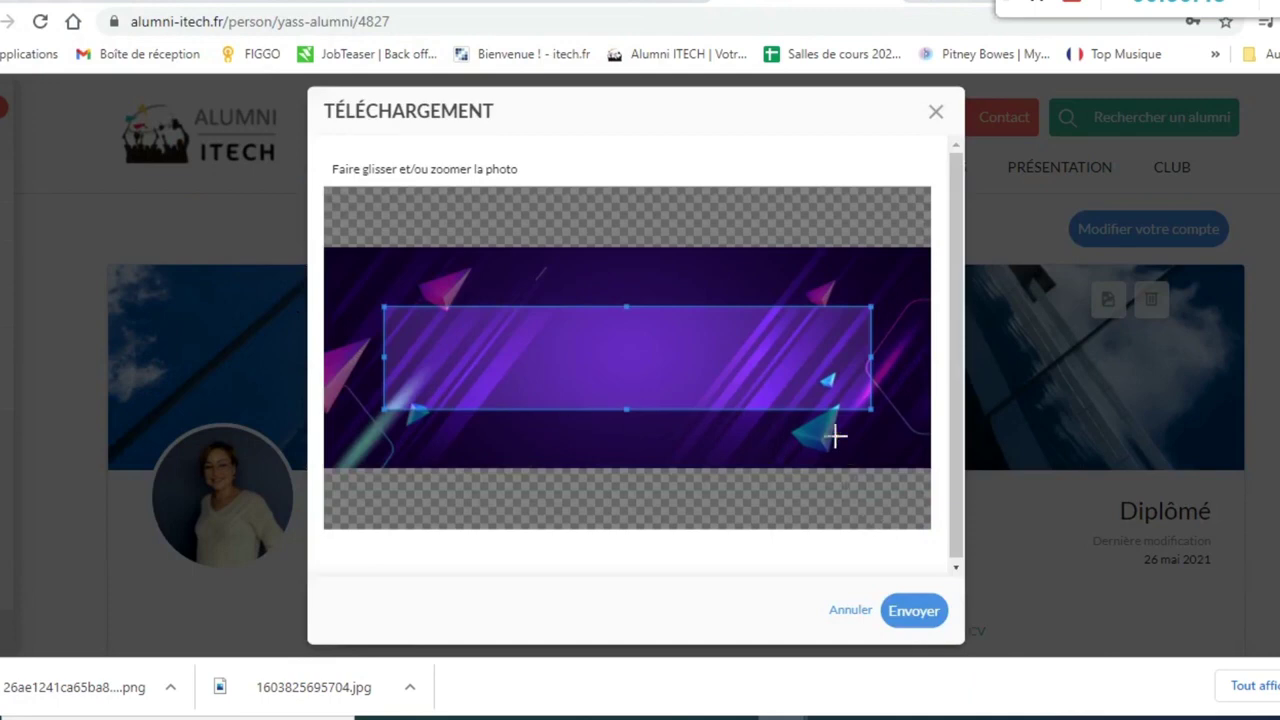
left_click_drag(811, 369, 814, 394)
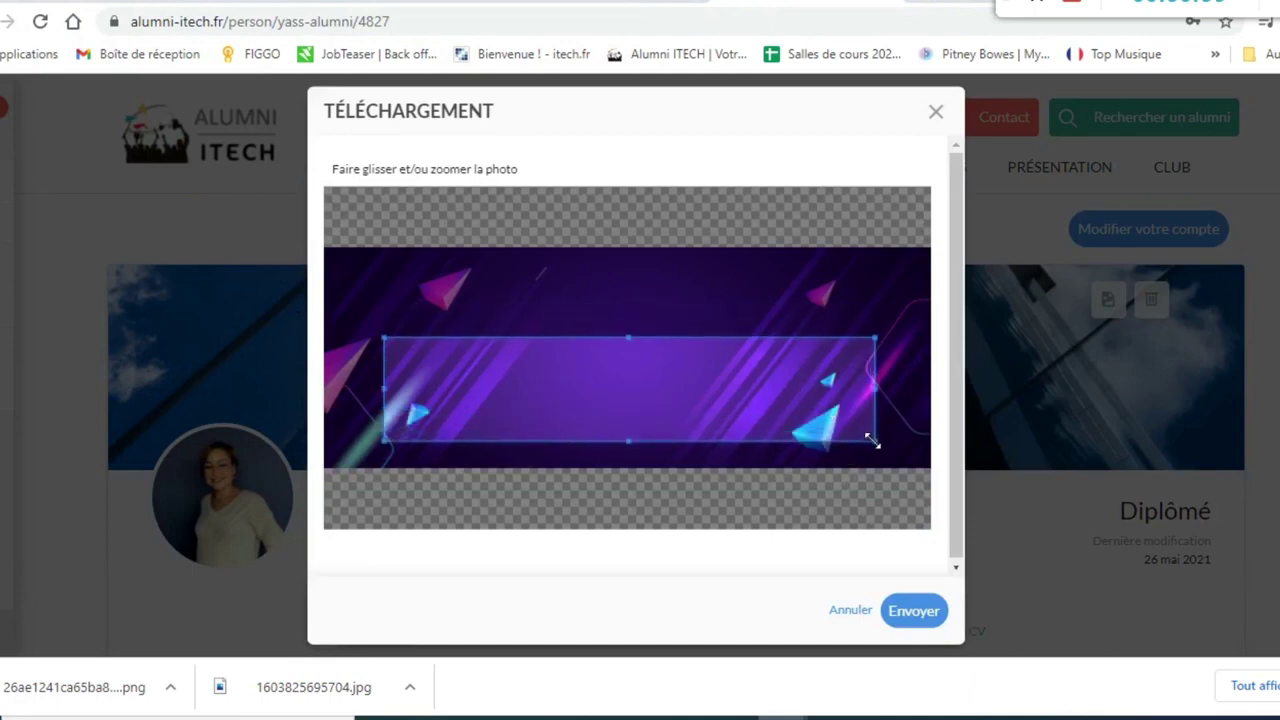
left_click_drag(872, 440, 930, 462)
left_click_drag(383, 339, 333, 319)
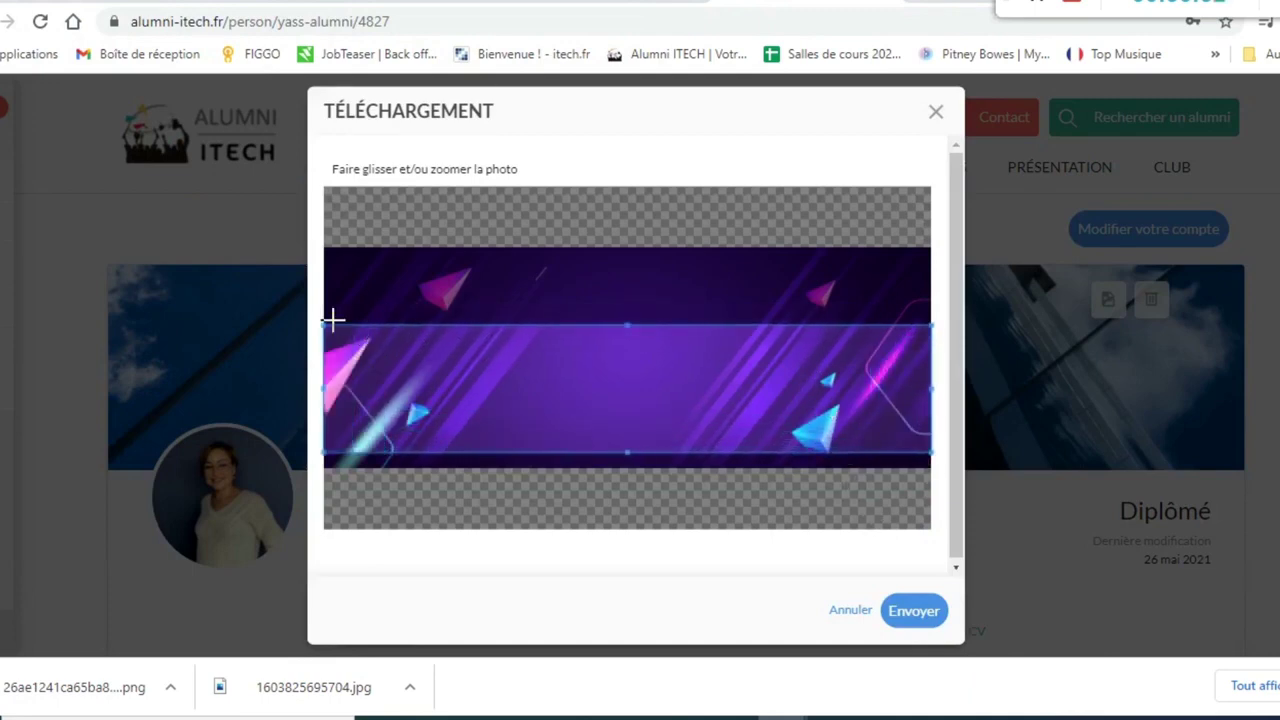
left_click_drag(652, 372, 649, 346)
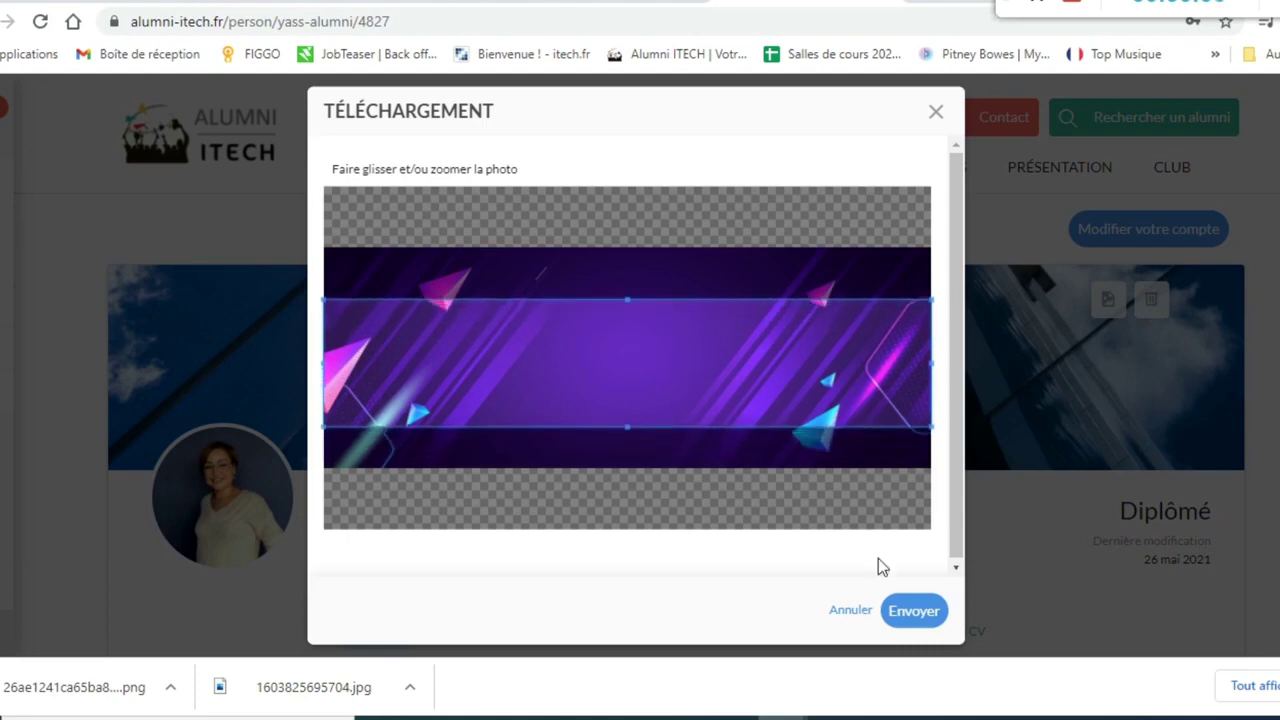
left_click(914, 611)
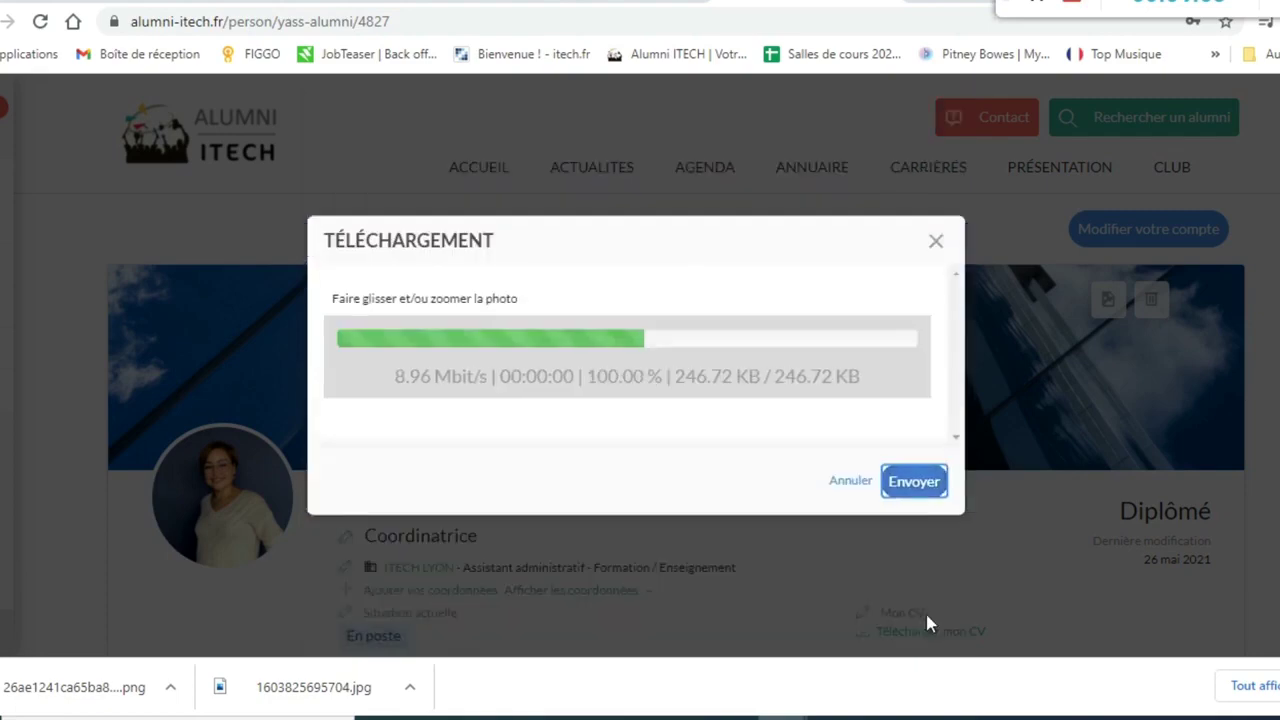
left_click(928, 516)
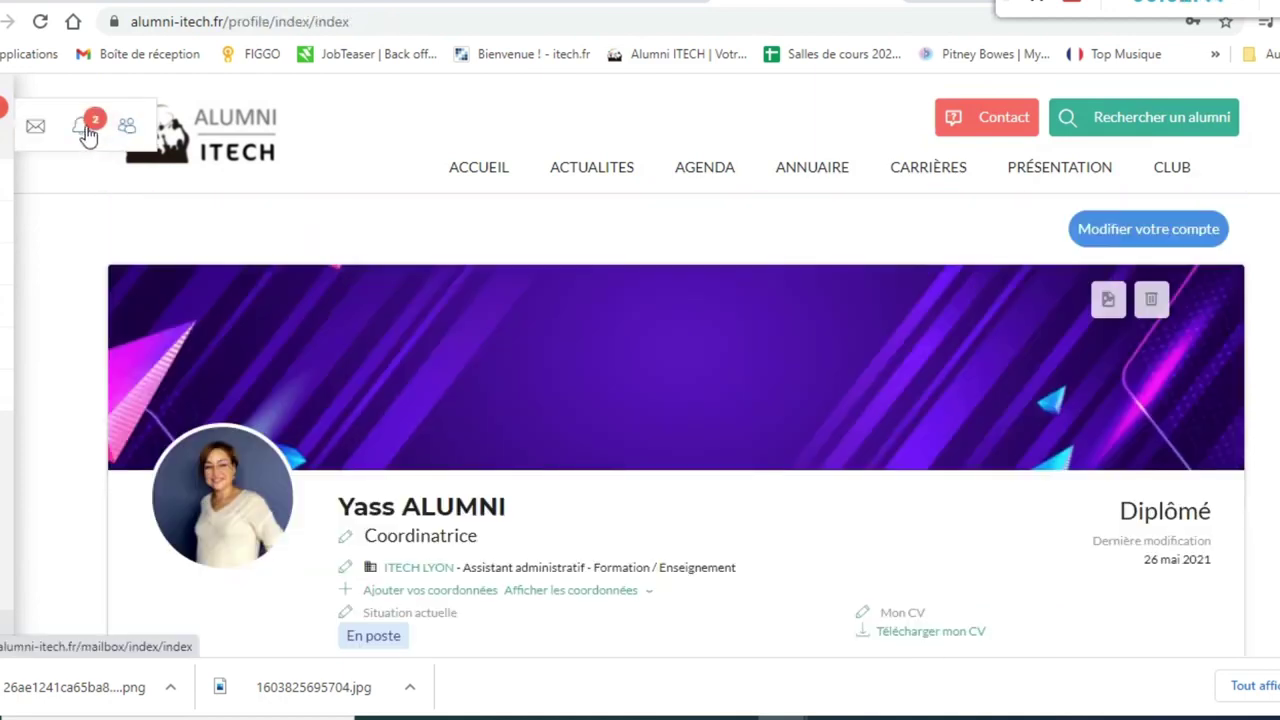
- Look through the Messagerie notifications, empty inbox and sent messages, ending on Notifications
left_click(87, 134)
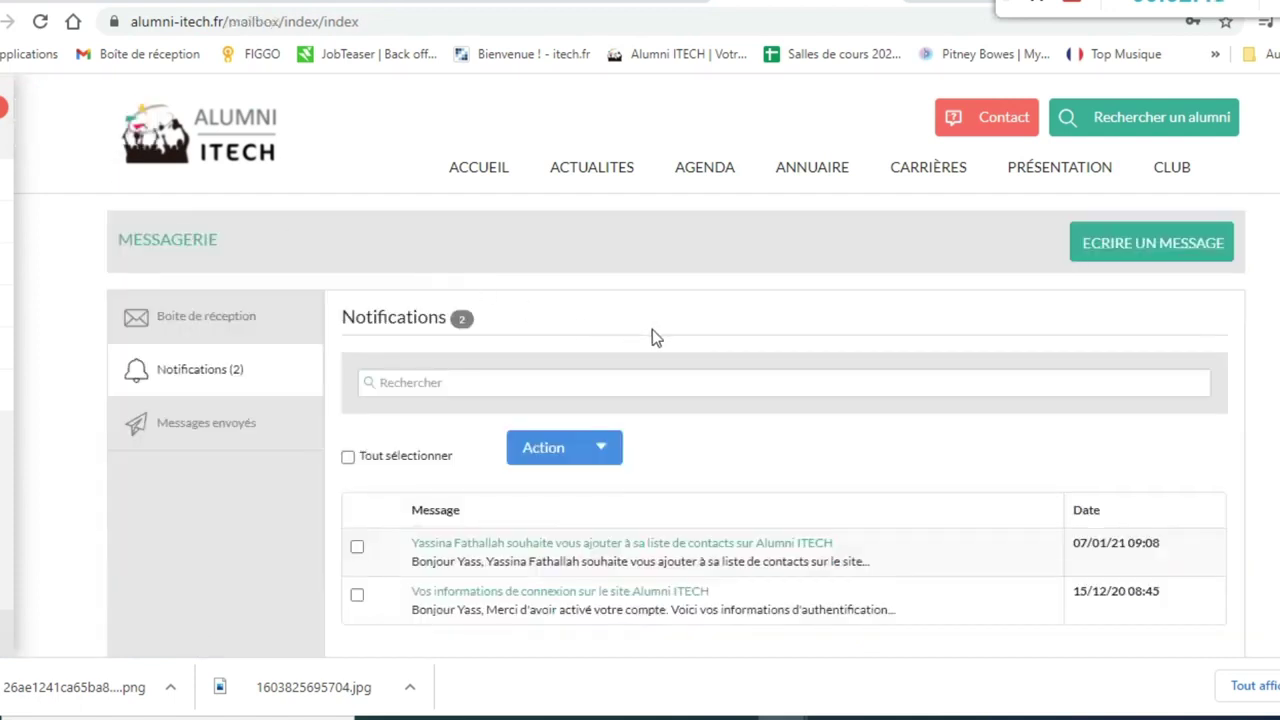
scroll(685, 362, "down", 2)
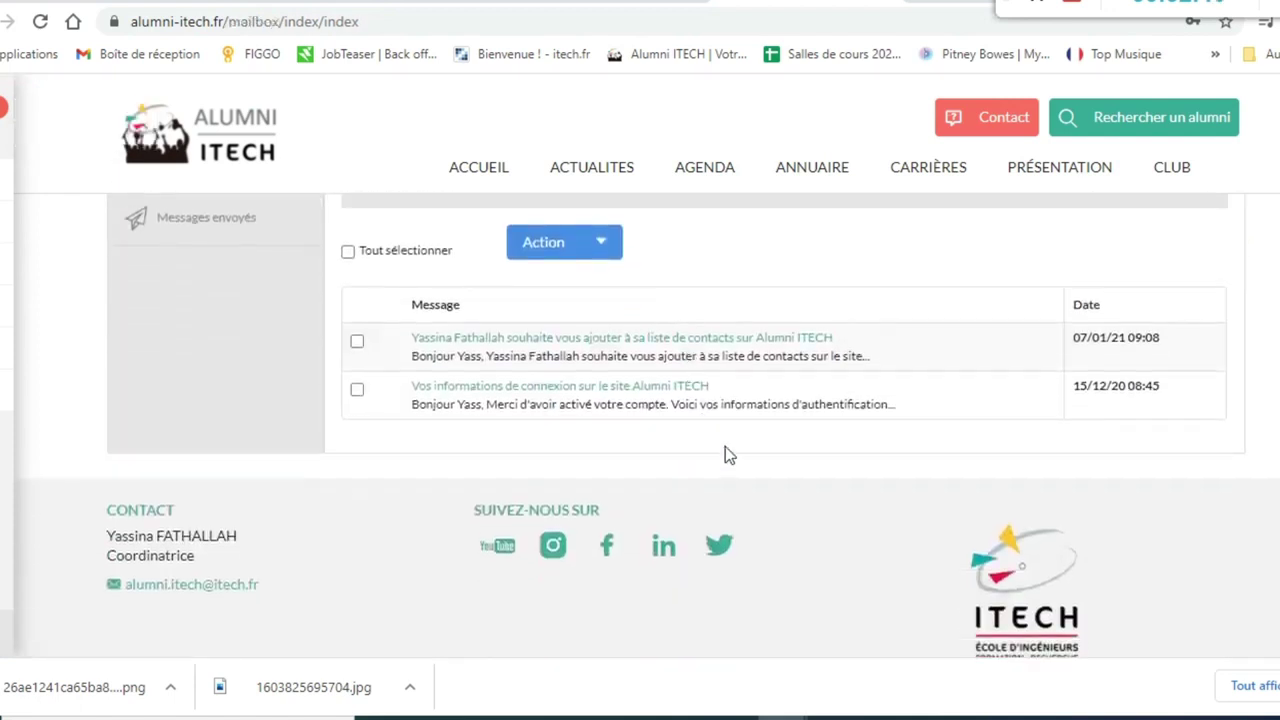
scroll(715, 441, "up", 1)
scroll(742, 395, "up", 1)
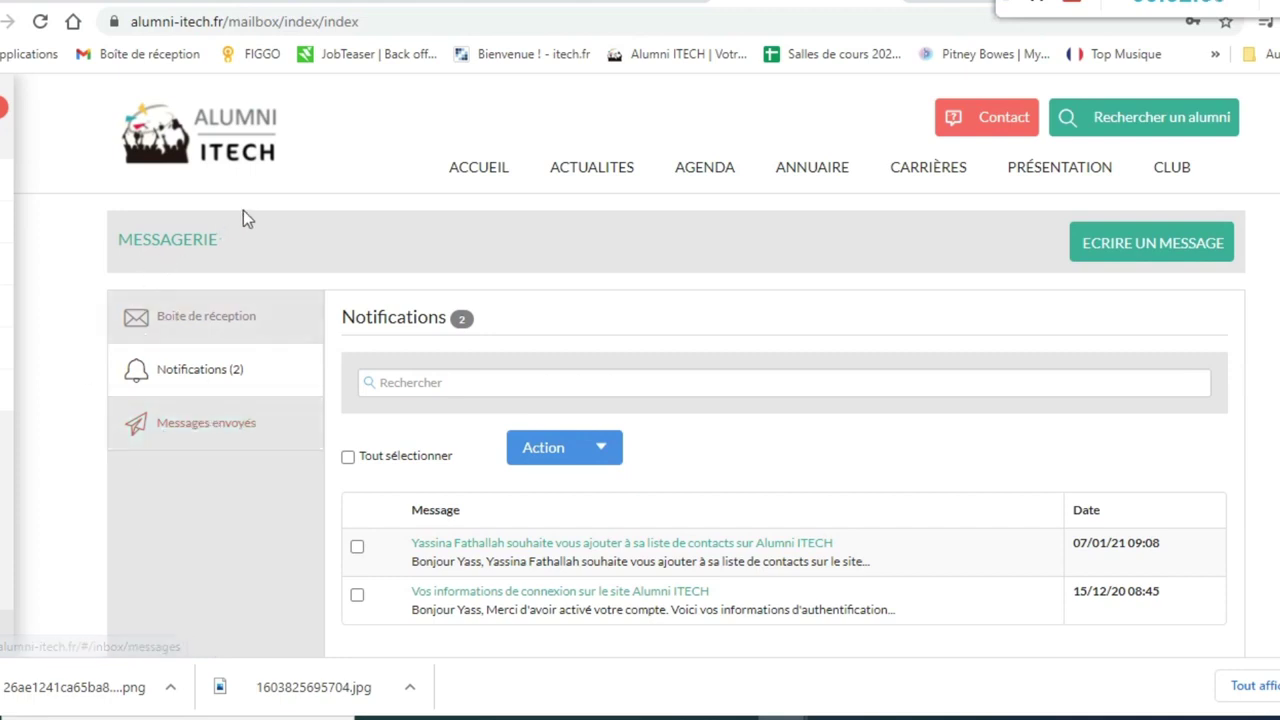
left_click(246, 328)
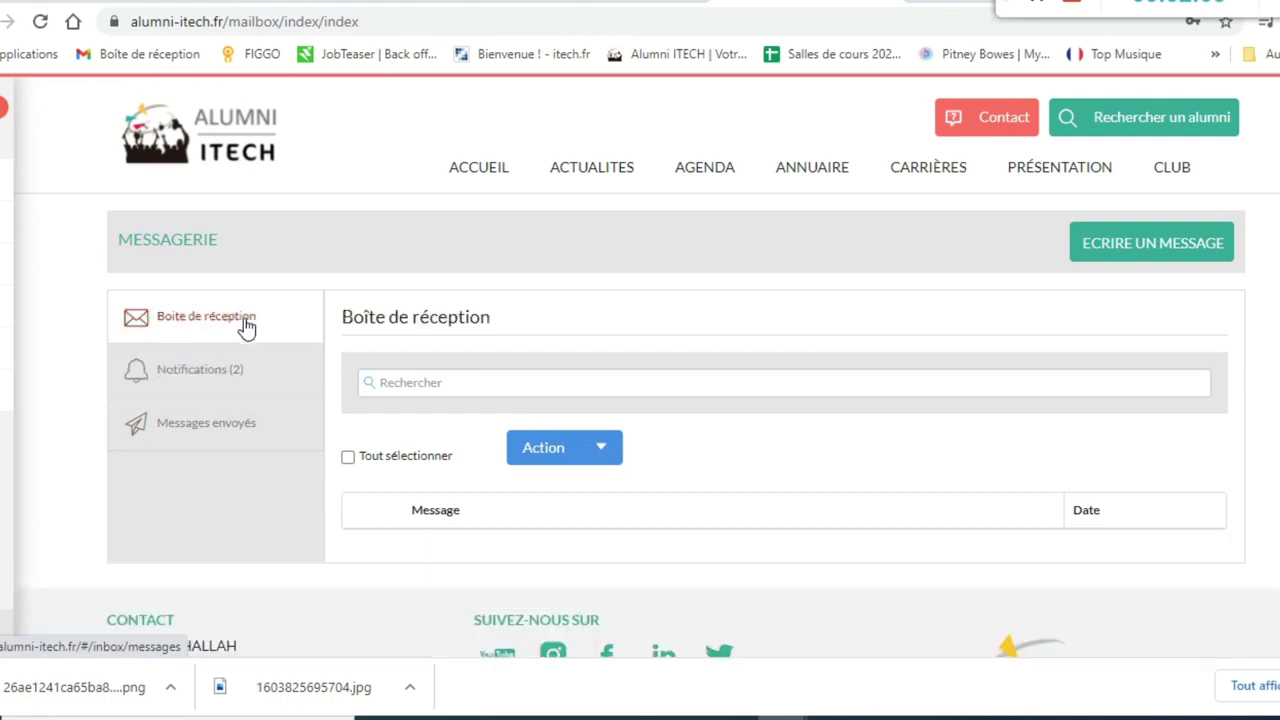
left_click(233, 432)
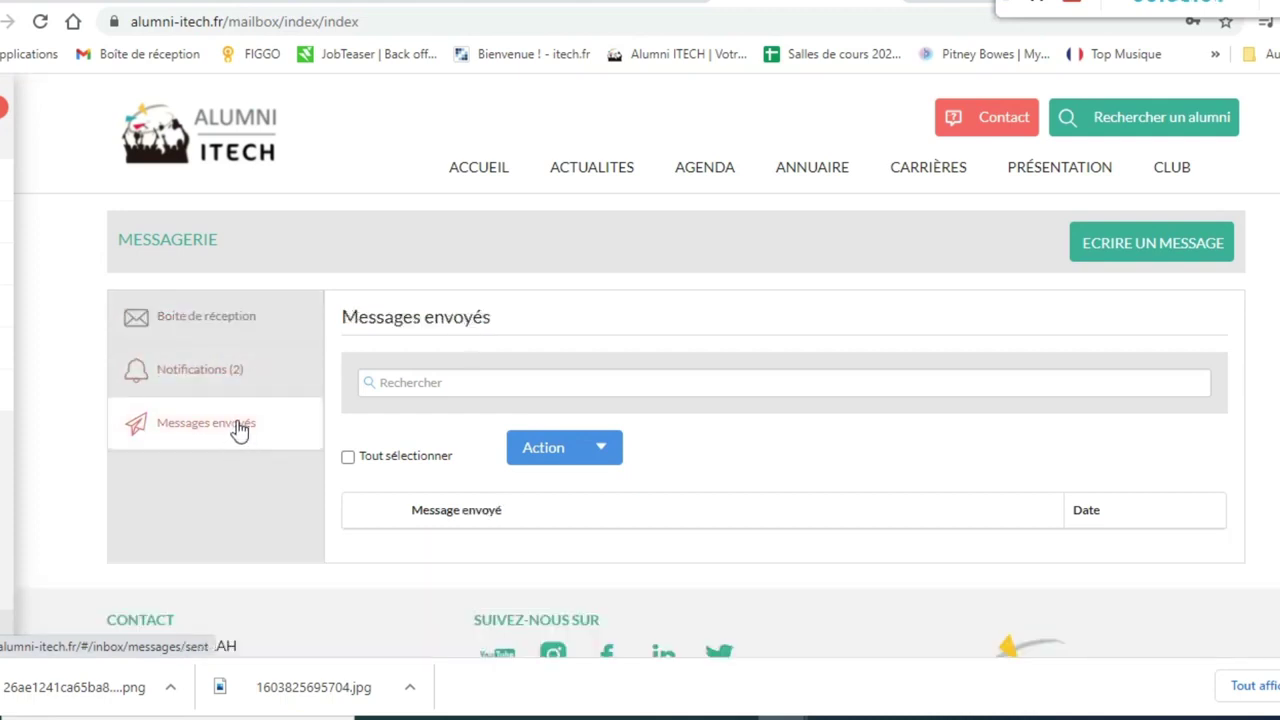
left_click(237, 375)
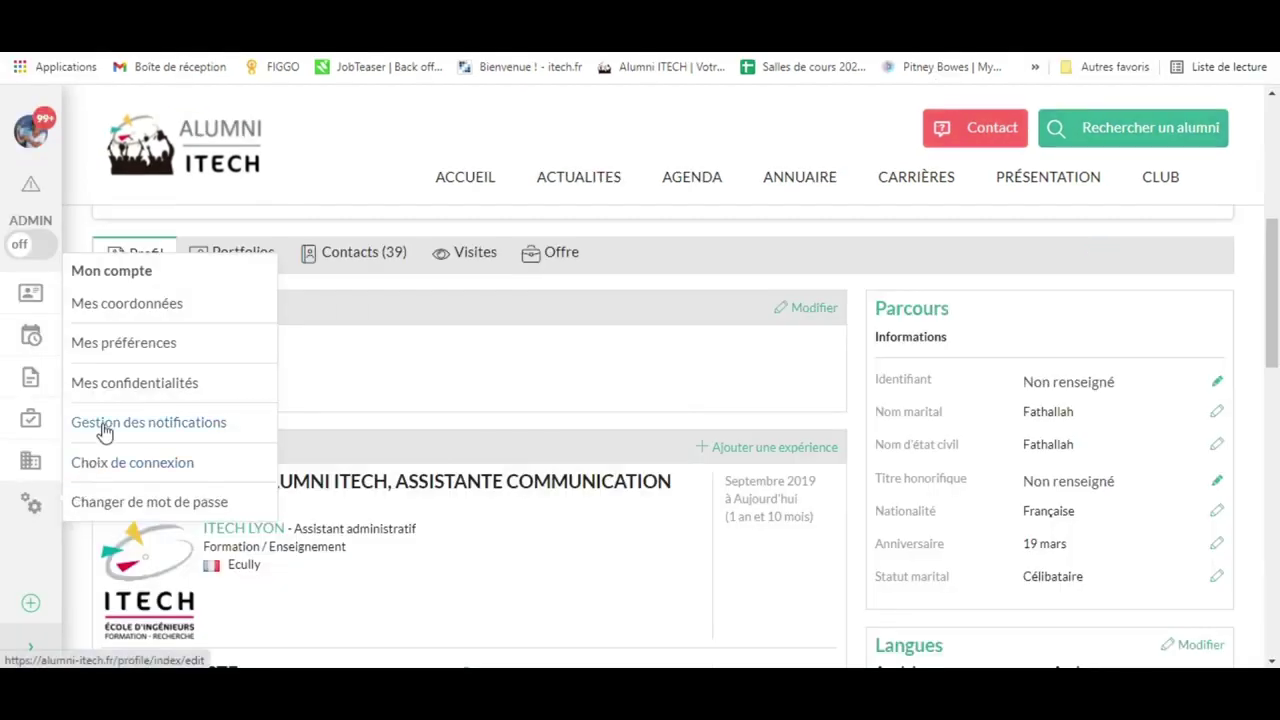
- Bring up the Gestion des notifications page and scroll down through its alert list
left_click(104, 426)
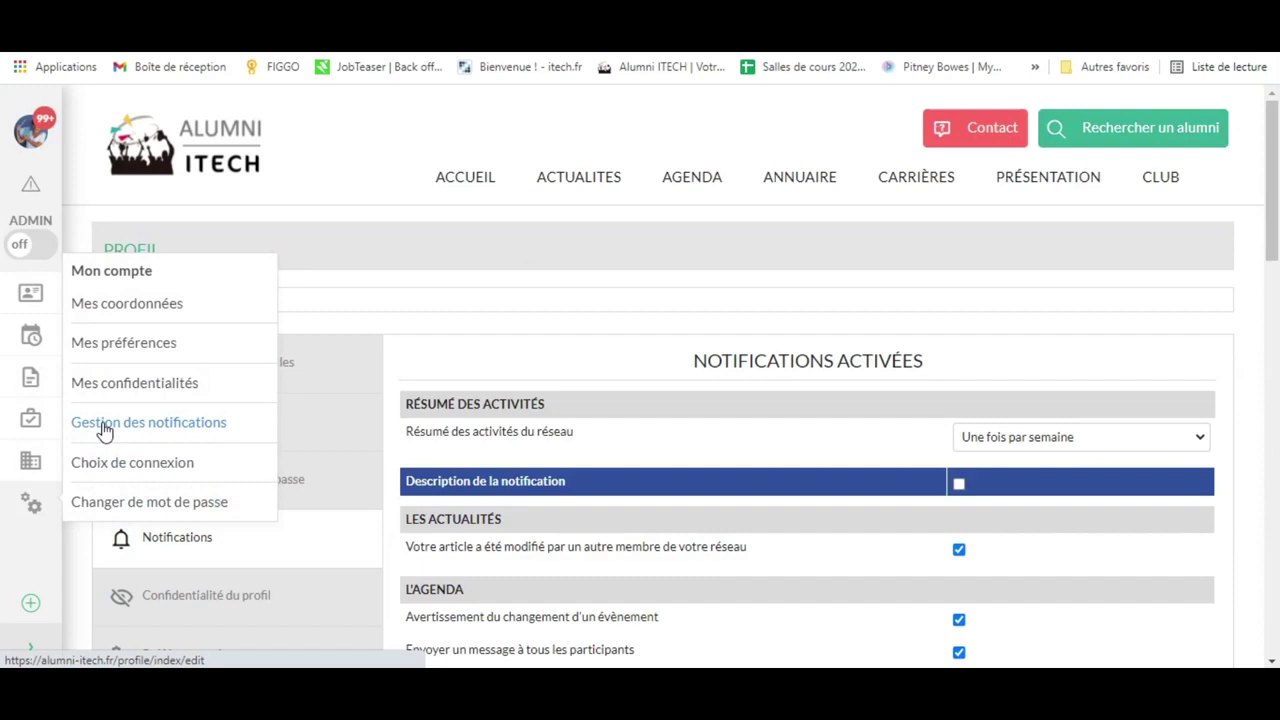
scroll(703, 431, "down", 2)
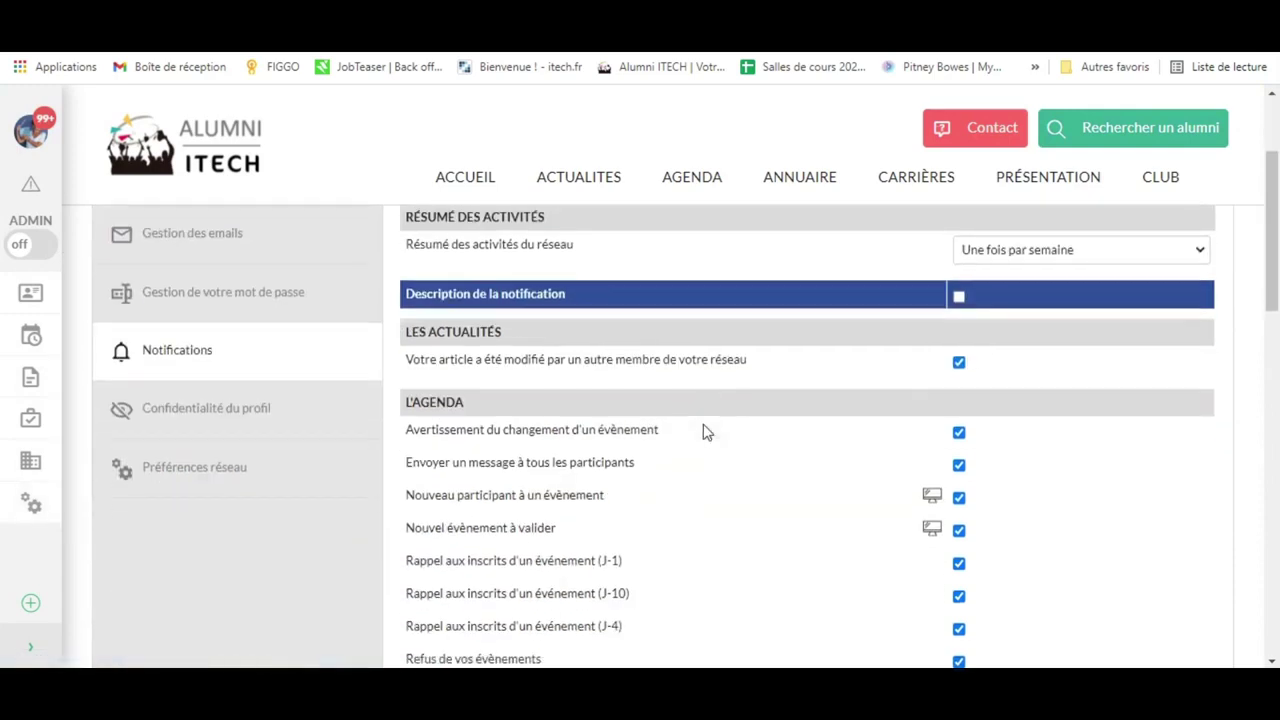
scroll(703, 431, "down", 2)
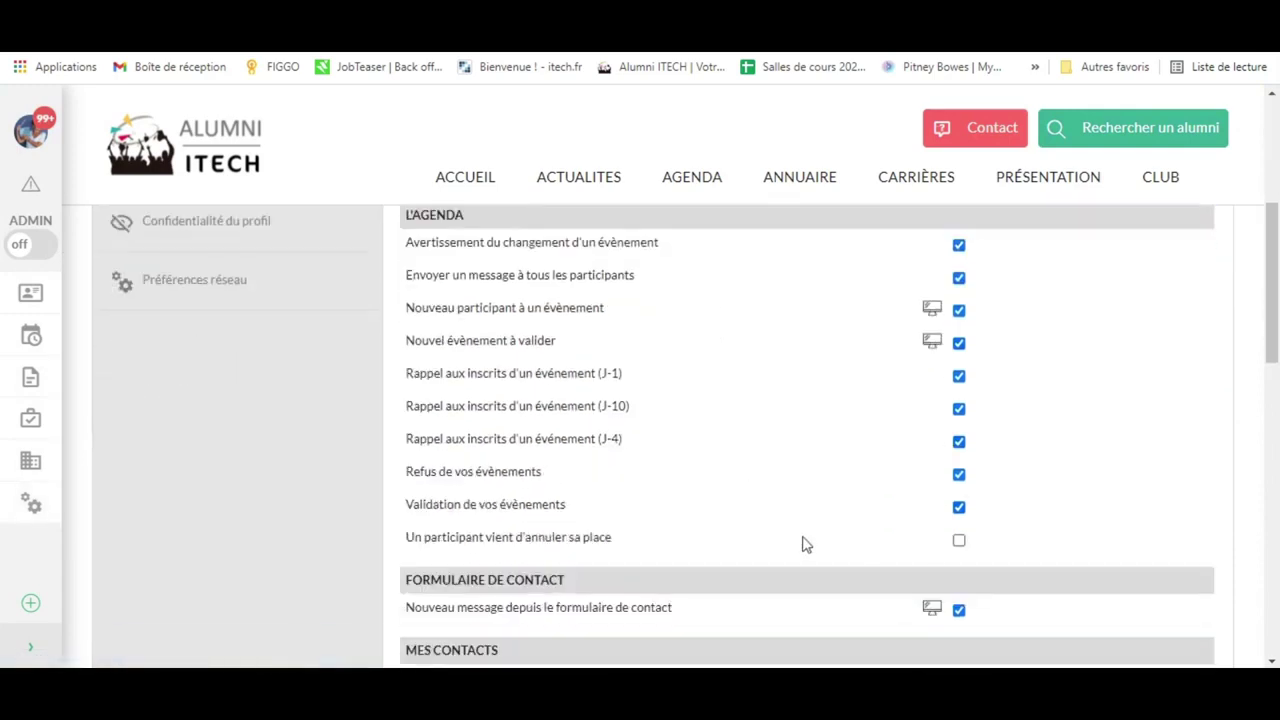
scroll(924, 545, "down", 1)
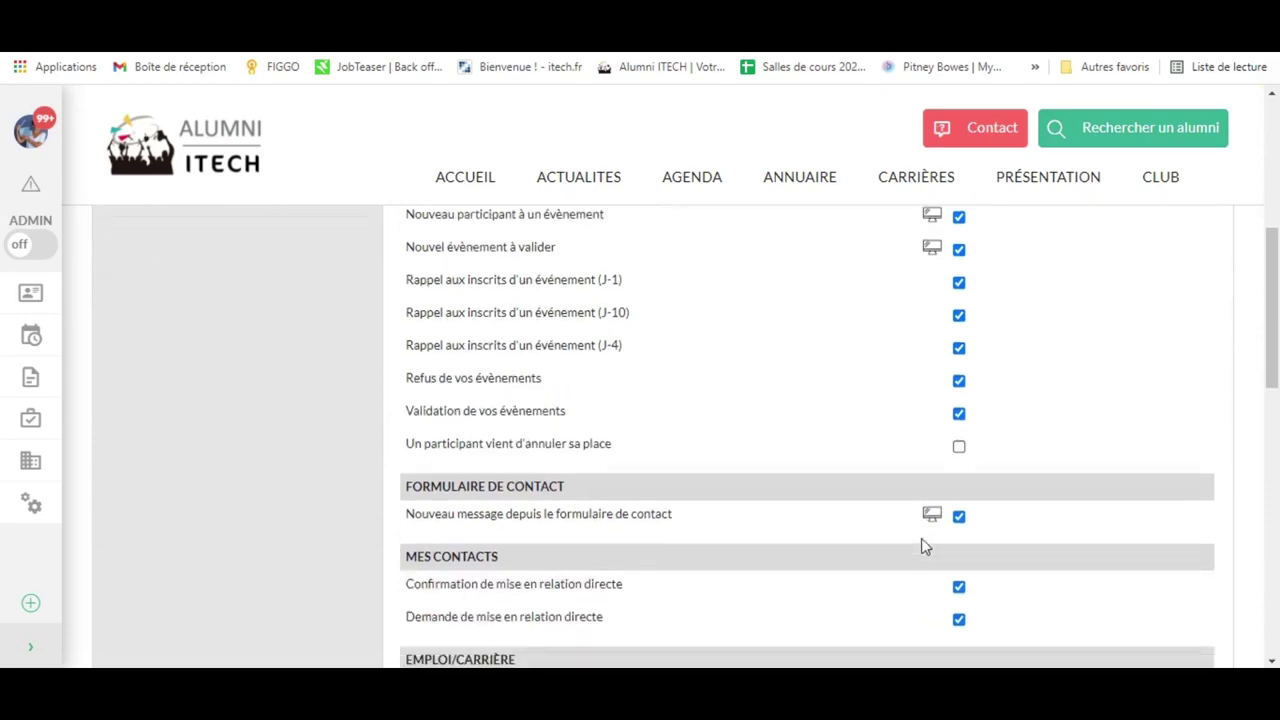